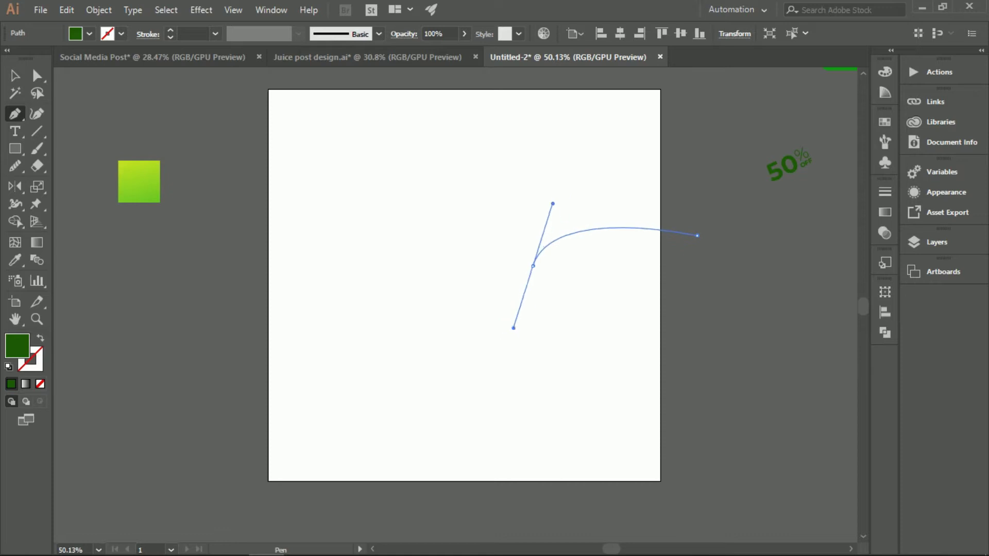
{"action": "left_click_drag", "start_coordinate": [484, 349], "coordinate": [488, 359]}
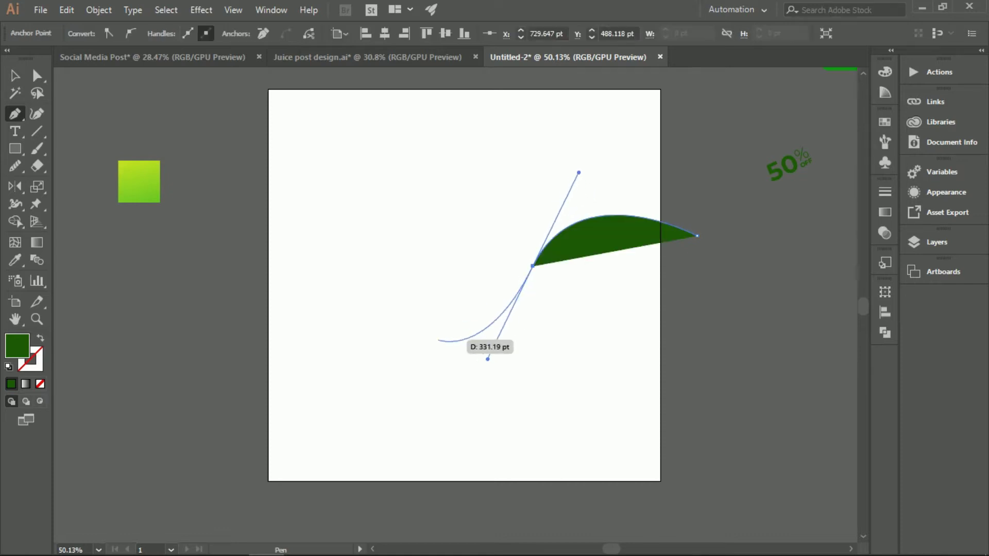
{"action": "left_click_drag", "start_coordinate": [416, 285], "coordinate": [528, 264]}
{"action": "left_click_drag", "start_coordinate": [341, 261], "coordinate": [262, 354]}
{"action": "left_click_drag", "start_coordinate": [386, 221], "coordinate": [255, 250]}
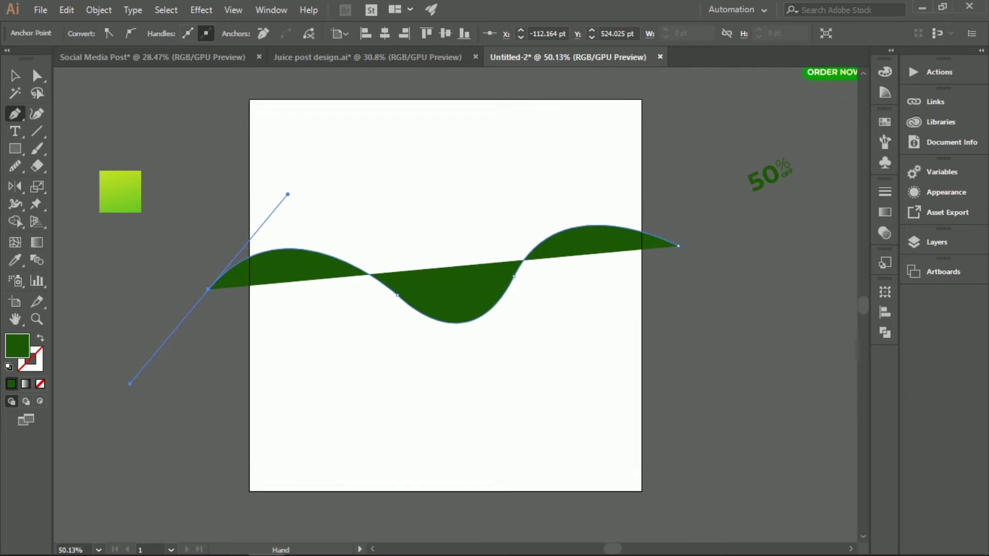
{"action": "key", "text": "ctrl+z"}
{"action": "key", "text": "ctrl+z"}
{"action": "key", "text": "ctrl+z"}
{"action": "left_click_drag", "start_coordinate": [553, 326], "coordinate": [629, 287]}
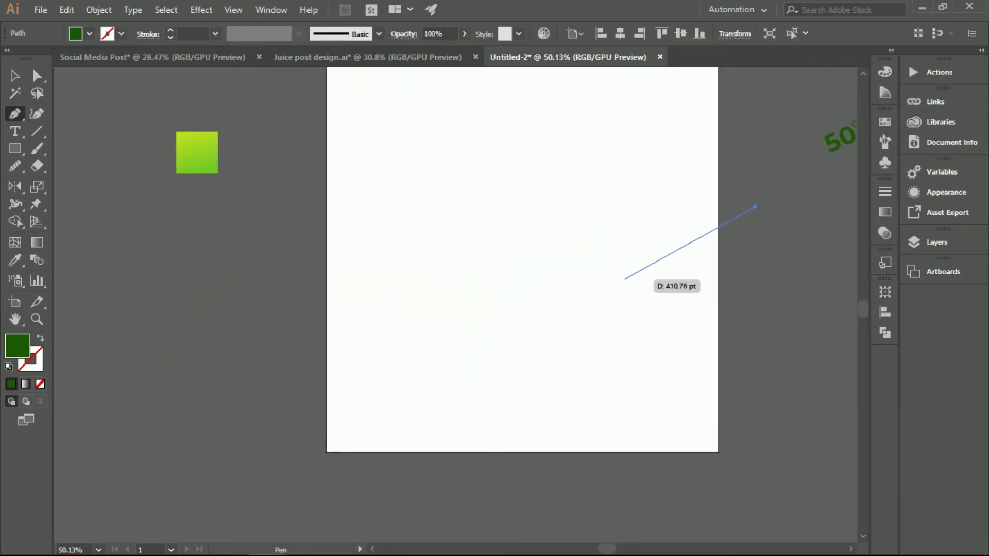
{"action": "left_click_drag", "start_coordinate": [608, 255], "coordinate": [556, 363]}
{"action": "left_click_drag", "start_coordinate": [469, 240], "coordinate": [460, 174]}
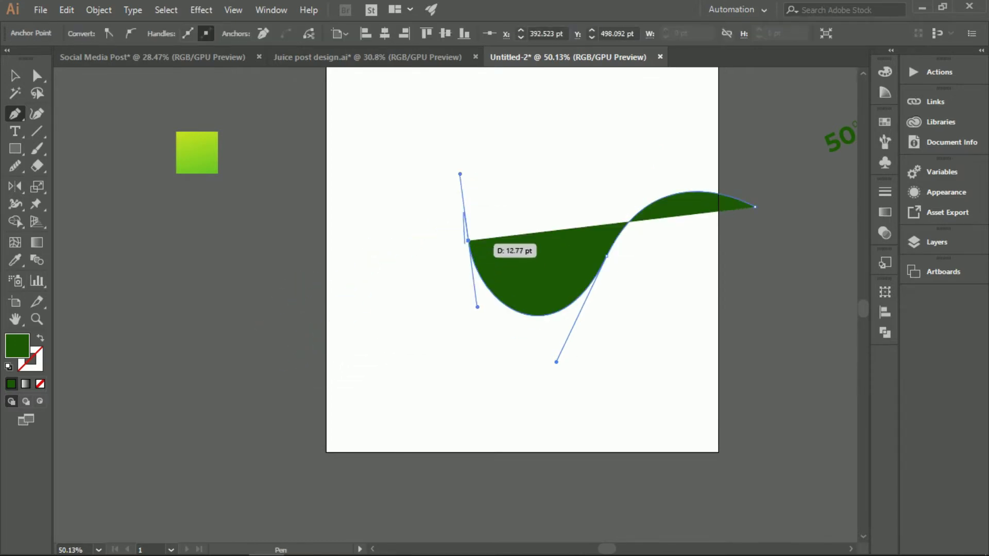
{"action": "left_click_drag", "start_coordinate": [468, 240], "coordinate": [388, 291]}
{"action": "scroll", "coordinate": [399, 283], "scroll_direction": "down", "scroll_amount": 2}
{"action": "left_click_drag", "start_coordinate": [388, 292], "coordinate": [377, 355]}
{"action": "key", "text": "ctrl+z"}
{"action": "key", "text": "ctrl+z"}
{"action": "key", "text": "ctrl+z"}
- Draw a wavy path across the artboard, past both side edges, with the Pen tool and swap its green fill to the stroke
{"action": "left_click_drag", "start_coordinate": [631, 258], "coordinate": [592, 345]}
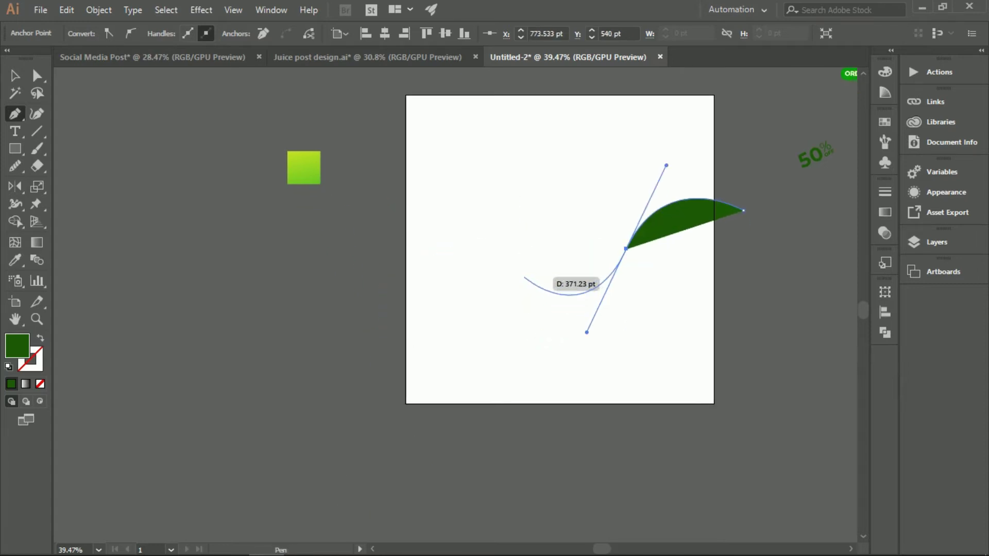
{"action": "left_click_drag", "start_coordinate": [532, 300], "coordinate": [524, 277]}
{"action": "left_click_drag", "start_coordinate": [442, 294], "coordinate": [404, 457]}
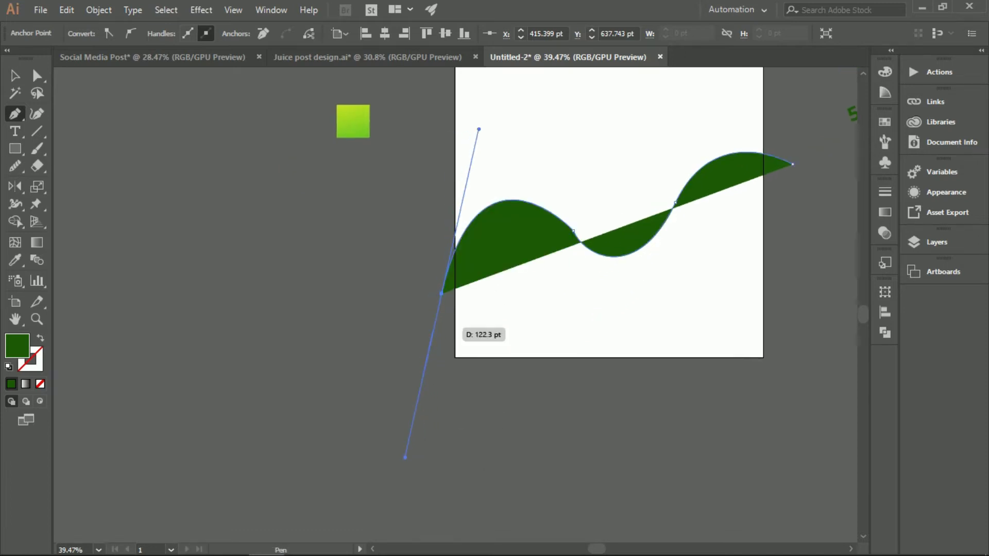
{"action": "left_click", "coordinate": [441, 294]}
{"action": "left_click_drag", "start_coordinate": [510, 268], "coordinate": [362, 330]}
{"action": "key", "text": "shift+x"}
{"action": "key", "text": "v"}
- Even out the bends of the wave path with the Smooth tool
{"action": "left_click", "coordinate": [460, 340]}
{"action": "left_click_drag", "start_coordinate": [455, 325], "coordinate": [479, 326]}
{"action": "left_click", "coordinate": [471, 318]}
{"action": "left_click_drag", "start_coordinate": [398, 261], "coordinate": [410, 269]}
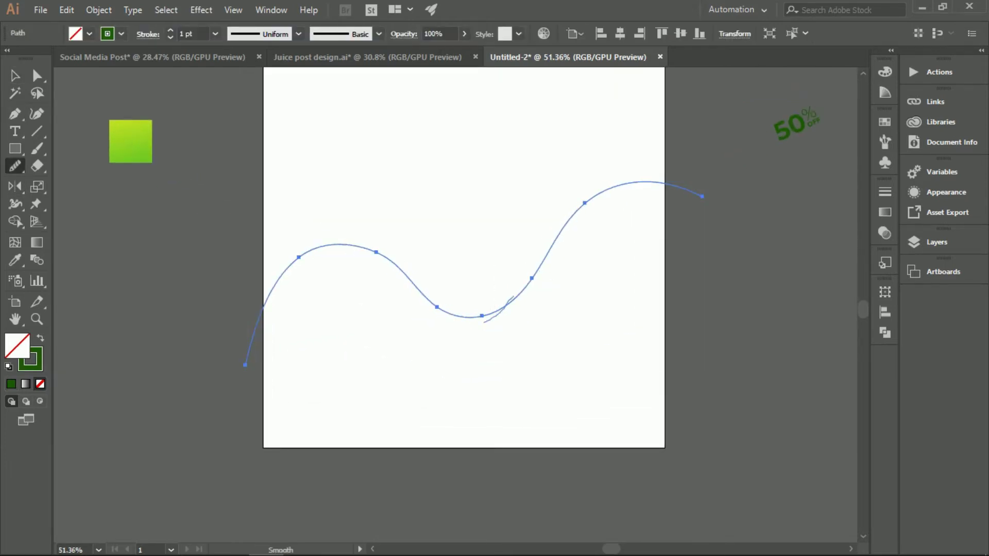
{"action": "key", "text": "v"}
{"action": "left_click", "coordinate": [502, 389]}
{"action": "left_click_drag", "start_coordinate": [502, 389], "coordinate": [456, 365]}
{"action": "left_click_drag", "start_coordinate": [456, 366], "coordinate": [439, 370]}
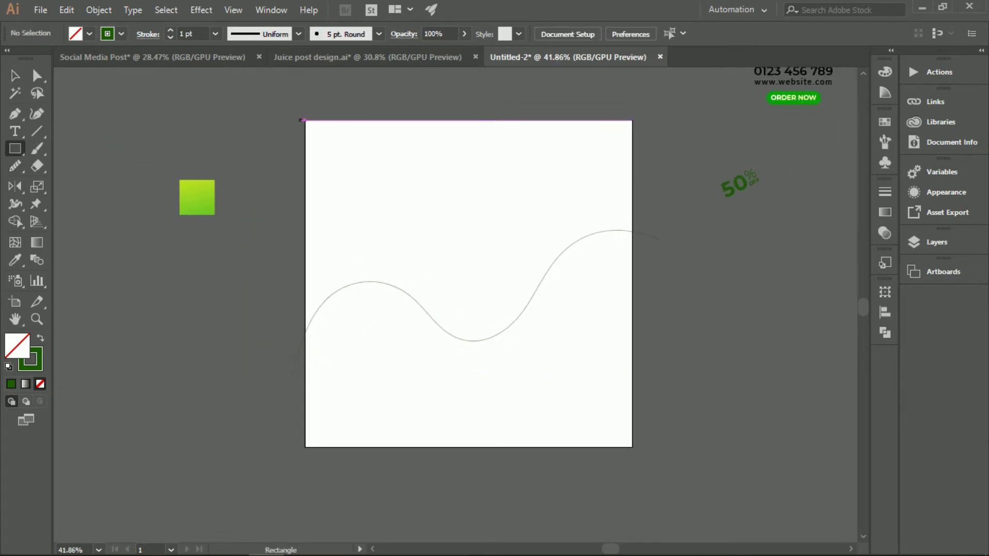
- Draw a rectangle covering the artboard and use Shape Builder to turn the area above the wave into a dark green filled shape
{"action": "mouse_move", "coordinate": [304, 120]}
{"action": "left_mouse_down"}
{"action": "mouse_move", "coordinate": [563, 439]}
{"action": "mouse_move", "coordinate": [633, 447]}
{"action": "left_mouse_up"}
{"action": "key", "text": "v"}
{"action": "left_click", "coordinate": [427, 315]}
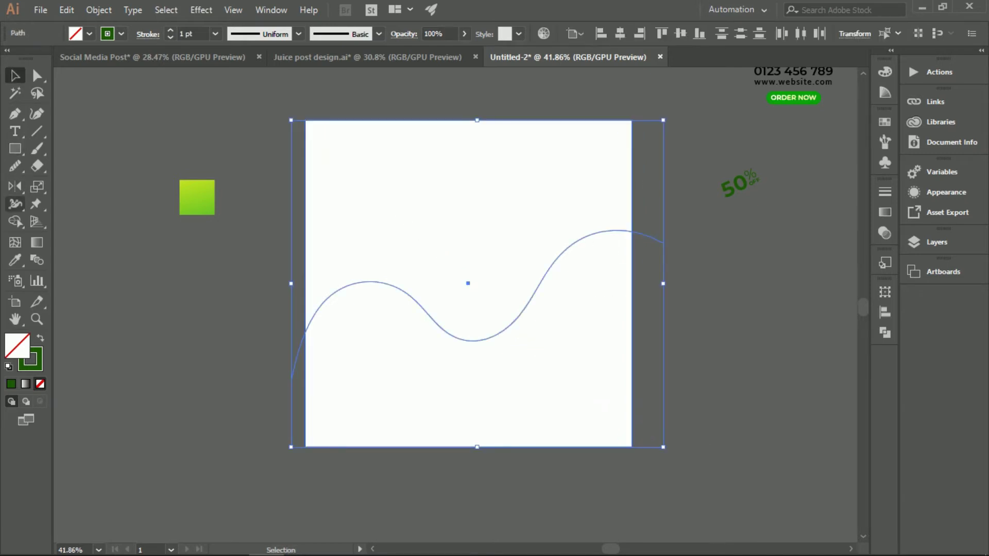
{"action": "key", "text": "shift+m"}
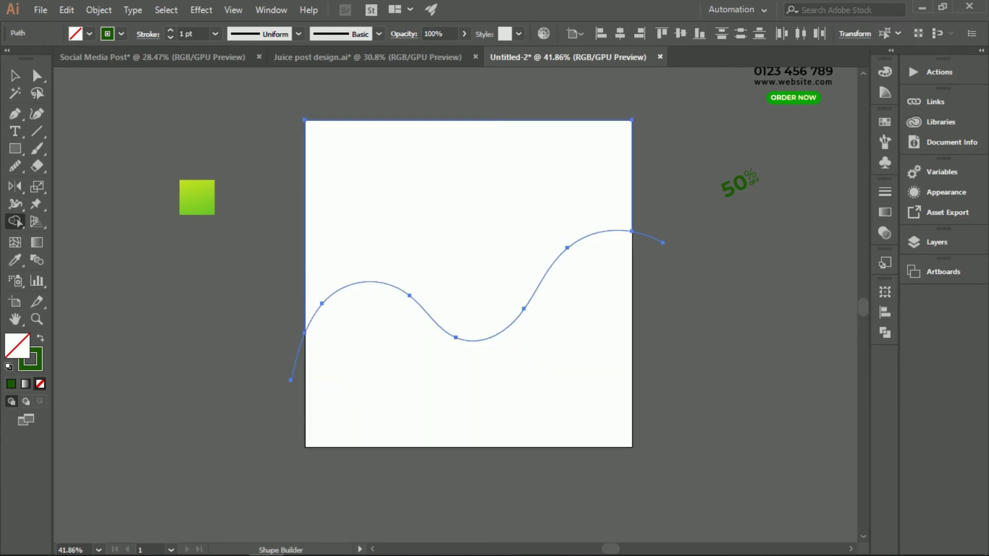
{"action": "key", "text": "ctrl+shift+a"}
{"action": "key", "text": "ctrl+a"}
{"action": "key", "text": "shift+x"}
{"action": "left_click", "coordinate": [463, 196]}
{"action": "key", "text": "ctrl+shift+a"}
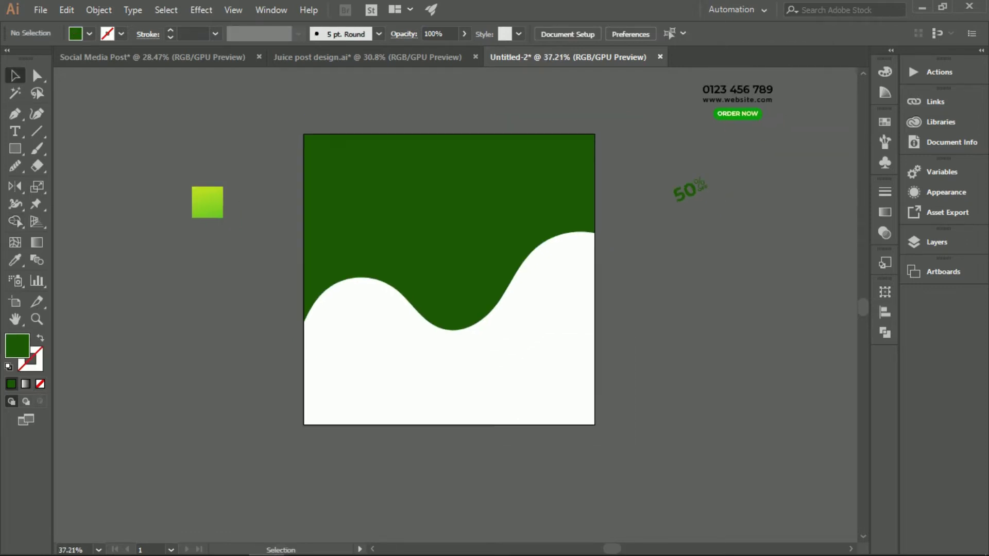
- Fill the wave shape with the yellow-green gradient sampled from the square beside the artboard
{"action": "left_click", "coordinate": [464, 181]}
{"action": "key", "text": "i"}
{"action": "left_click", "coordinate": [175, 177]}
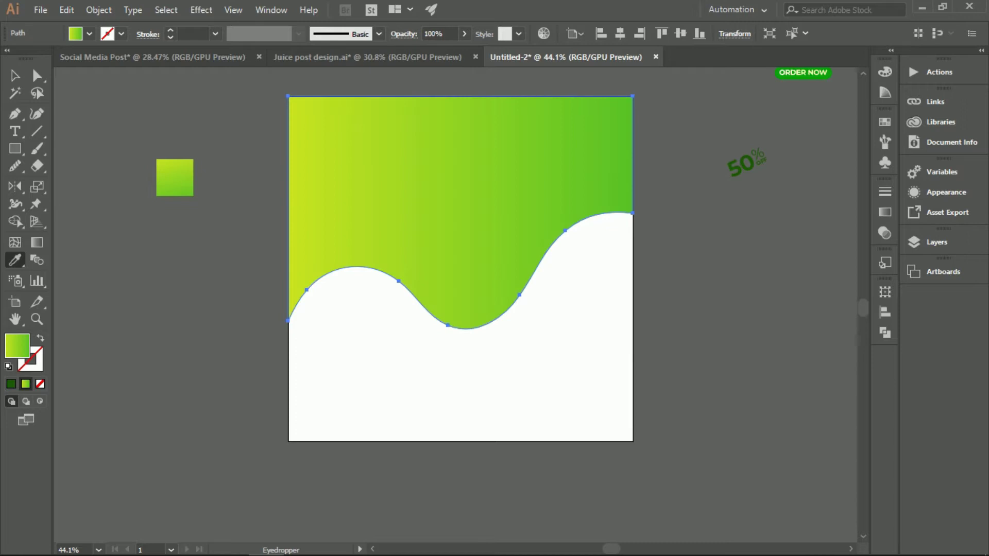
{"action": "key", "text": "v"}
{"action": "key", "text": "ctrl+shift+a"}
- Duplicate the gradient wave shape slightly lower and send the copy behind the original
{"action": "scroll", "coordinate": [445, 105], "scroll_direction": "up", "scroll_amount": 1}
{"action": "left_click", "coordinate": [445, 111]}
{"action": "left_click_drag", "start_coordinate": [463, 214], "coordinate": [462, 237]}
{"action": "right_click", "coordinate": [500, 321]}
{"action": "mouse_move", "coordinate": [535, 243]}
{"action": "left_click", "coordinate": [685, 292]}
- Redraw the back copy's gradient diagonally, with green at the left of the strip and yellow at the right
{"action": "key", "text": "g"}
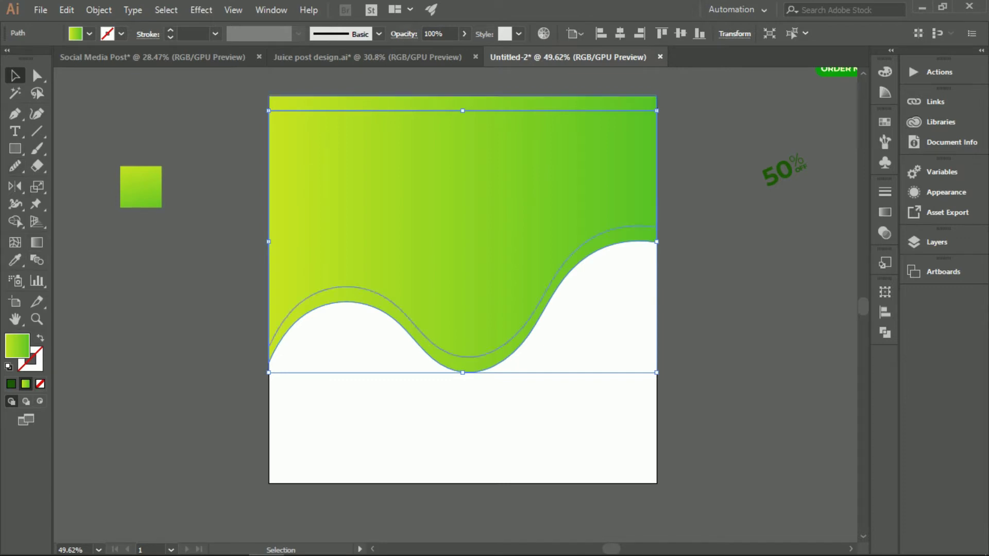
{"action": "mouse_move", "coordinate": [342, 258]}
{"action": "left_mouse_down"}
{"action": "mouse_move", "coordinate": [678, 159]}
{"action": "mouse_move", "coordinate": [648, 102]}
{"action": "left_mouse_up"}
{"action": "key", "text": "v"}
{"action": "key", "text": "ctrl+shift+a"}
- Angle the front shape's gradient from green at upper left to yellow-green at lower right and shift its midpoint toward the yellow end
{"action": "double_click", "coordinate": [412, 180]}
{"action": "key", "text": "Escape"}
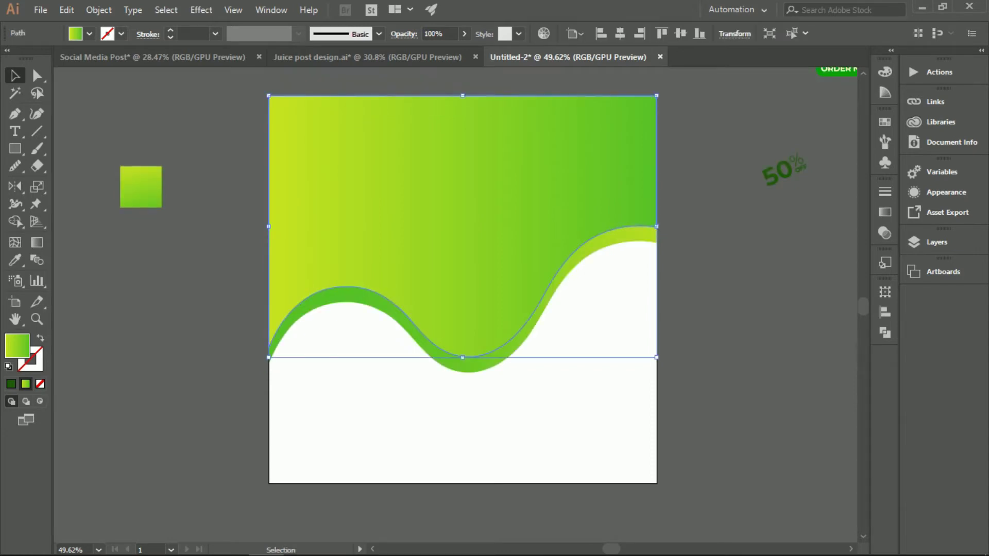
{"action": "key", "text": "g"}
{"action": "left_click_drag", "start_coordinate": [155, 137], "coordinate": [712, 289]}
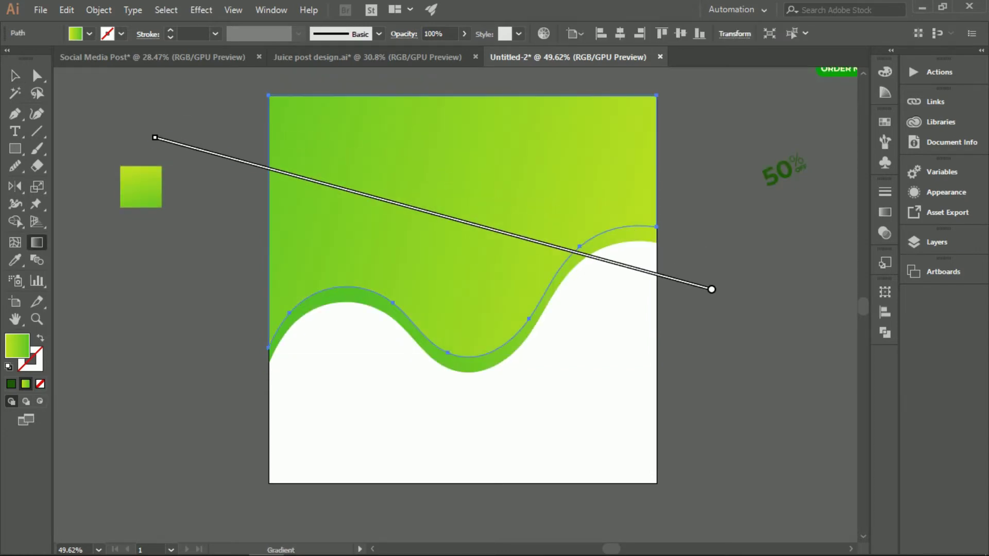
{"action": "left_click_drag", "start_coordinate": [316, 134], "coordinate": [694, 360]}
{"action": "left_click_drag", "start_coordinate": [464, 257], "coordinate": [415, 340]}
{"action": "mouse_move", "coordinate": [283, 226]}
{"action": "left_mouse_down"}
{"action": "mouse_move", "coordinate": [610, 432]}
{"action": "mouse_move", "coordinate": [659, 452]}
{"action": "left_mouse_up"}
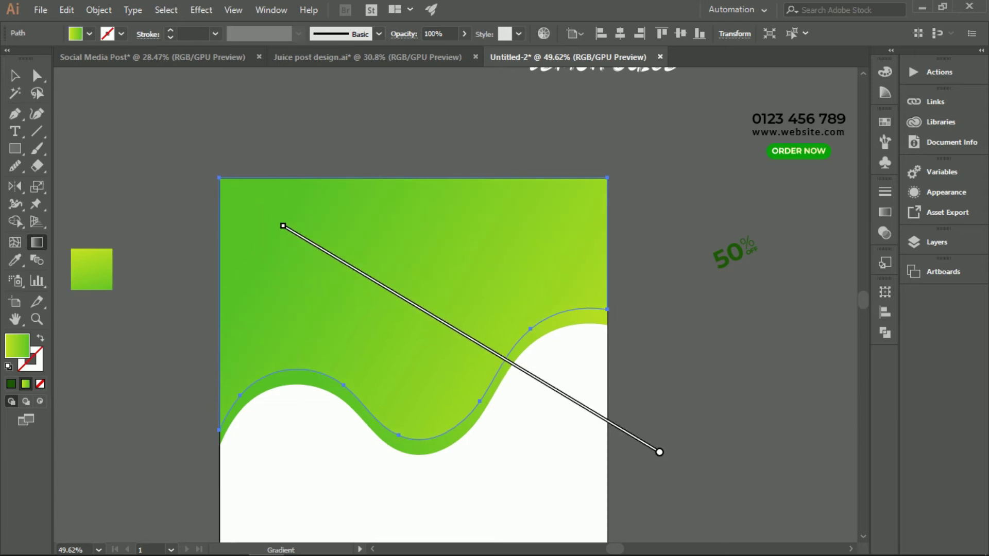
{"action": "left_click_drag", "start_coordinate": [448, 320], "coordinate": [506, 355]}
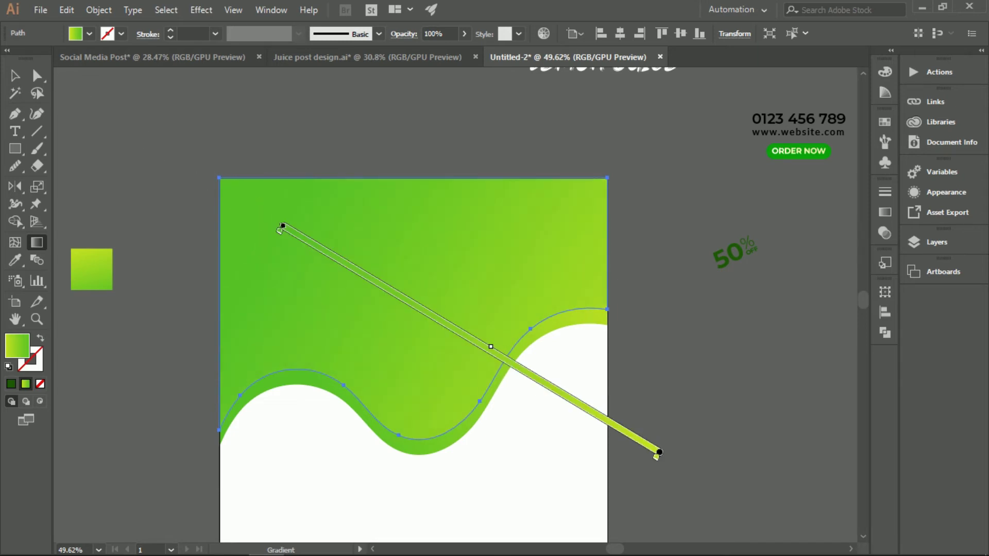
{"action": "left_click", "coordinate": [15, 75]}
{"action": "key", "text": "ctrl+shift+a"}
{"action": "scroll", "coordinate": [459, 309], "scroll_direction": "down", "scroll_amount": 3}
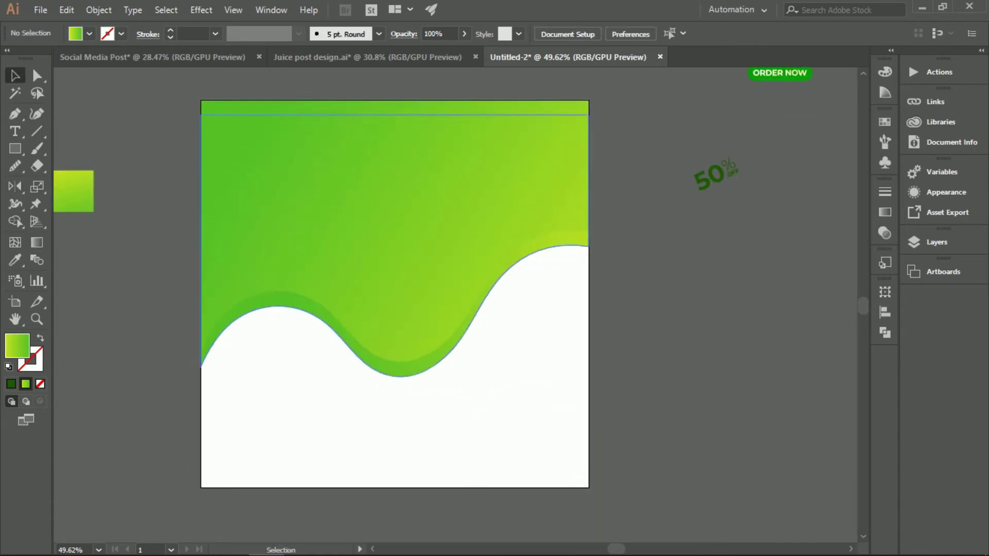
- Redraw the back copy's gradient diagonally from yellow at lower left to green at upper right
{"action": "left_click", "coordinate": [324, 323]}
{"action": "key", "text": "g"}
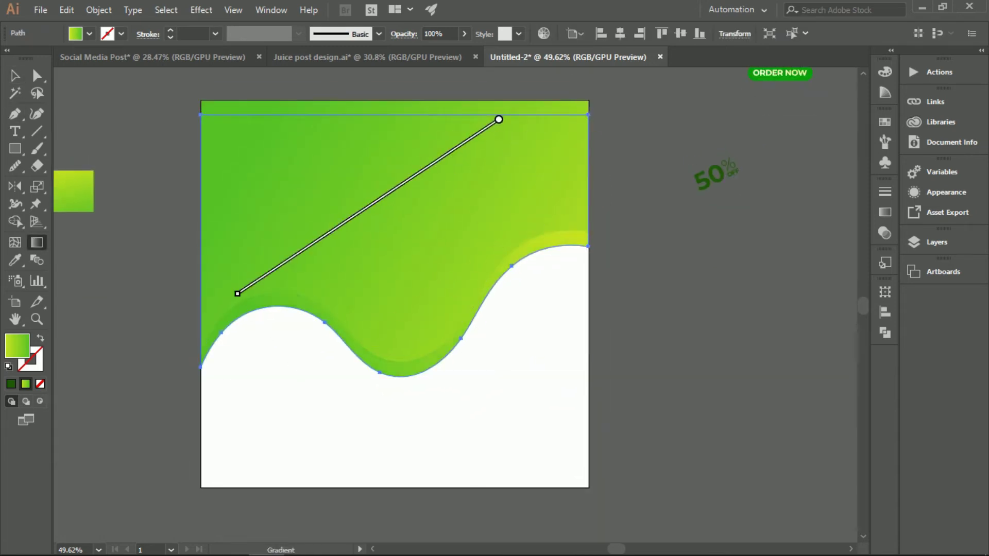
{"action": "left_click_drag", "start_coordinate": [307, 393], "coordinate": [591, 225]}
{"action": "left_click_drag", "start_coordinate": [242, 286], "coordinate": [569, 84]}
{"action": "left_click_drag", "start_coordinate": [215, 303], "coordinate": [544, 100]}
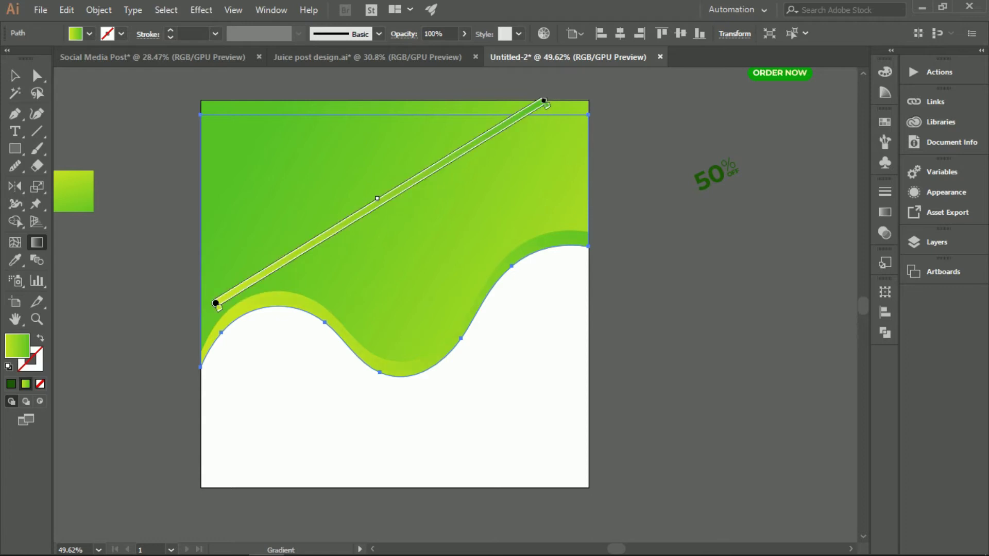
{"action": "key", "text": "v"}
{"action": "key", "text": "ctrl+shift+a"}
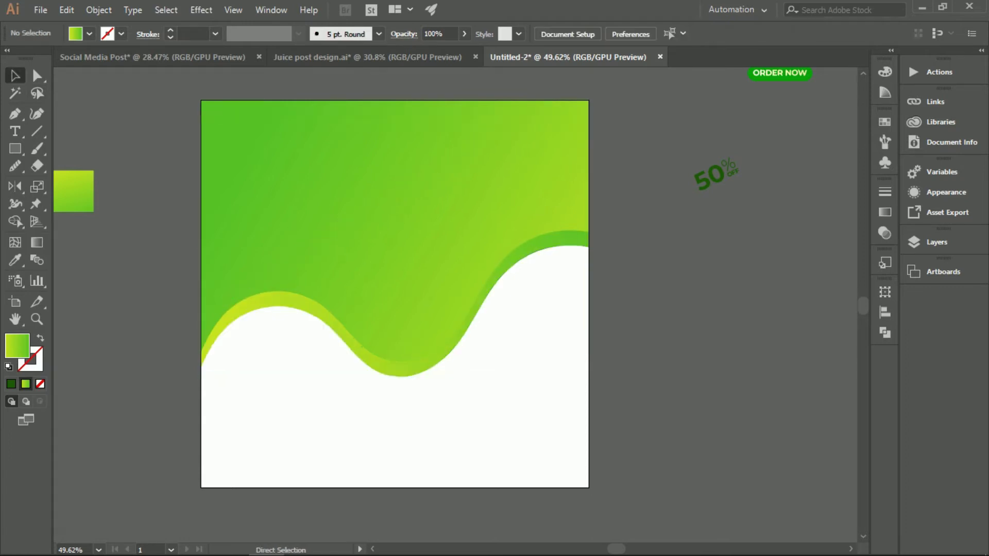
- Duplicate the back wave shape a little lower and send the new copy behind the other shapes
{"action": "scroll", "coordinate": [825, 80], "scroll_direction": "down", "scroll_amount": 2}
{"action": "scroll", "coordinate": [540, 278], "scroll_direction": "up", "scroll_amount": 2}
{"action": "left_click_drag", "start_coordinate": [610, 209], "coordinate": [609, 219]}
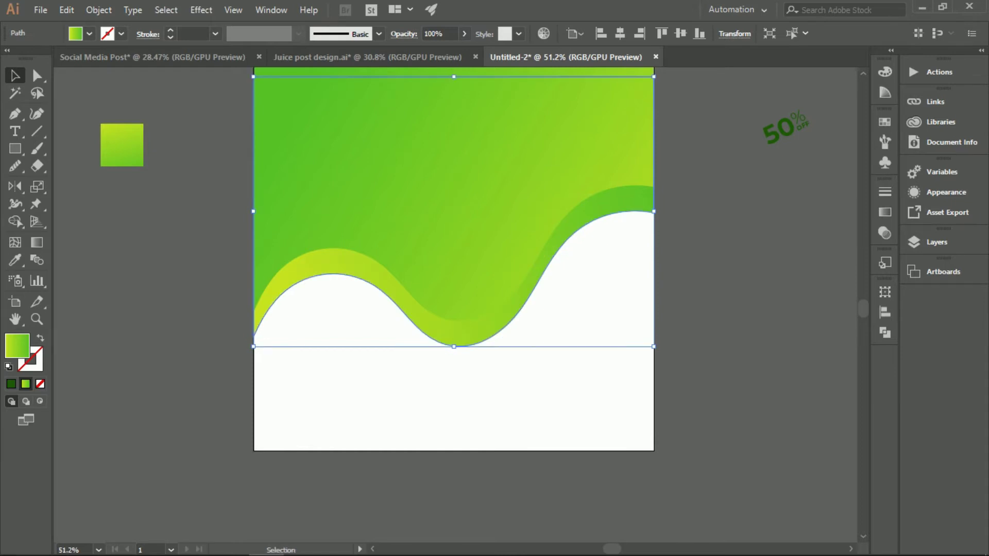
{"action": "right_click", "coordinate": [461, 258]}
{"action": "left_click", "coordinate": [665, 461]}
- Redraw the rearmost copy's gradient diagonally so its visible strip runs from green at the left to yellow at the right
{"action": "key", "text": "g"}
{"action": "left_click_drag", "start_coordinate": [267, 270], "coordinate": [596, 66]}
{"action": "left_click_drag", "start_coordinate": [148, 287], "coordinate": [516, 154]}
{"action": "left_click_drag", "start_coordinate": [376, 340], "coordinate": [640, 168]}
{"action": "mouse_move", "coordinate": [220, 281]}
{"action": "left_mouse_down"}
{"action": "mouse_move", "coordinate": [605, 95]}
{"action": "mouse_move", "coordinate": [221, 283]}
{"action": "mouse_move", "coordinate": [298, 276]}
{"action": "mouse_move", "coordinate": [307, 239]}
{"action": "mouse_move", "coordinate": [289, 267]}
{"action": "mouse_move", "coordinate": [265, 258]}
{"action": "left_mouse_up"}
{"action": "key", "text": "v"}
{"action": "key", "text": "ctrl+shift+a"}
{"action": "left_click", "coordinate": [453, 338]}
{"action": "key", "text": "g"}
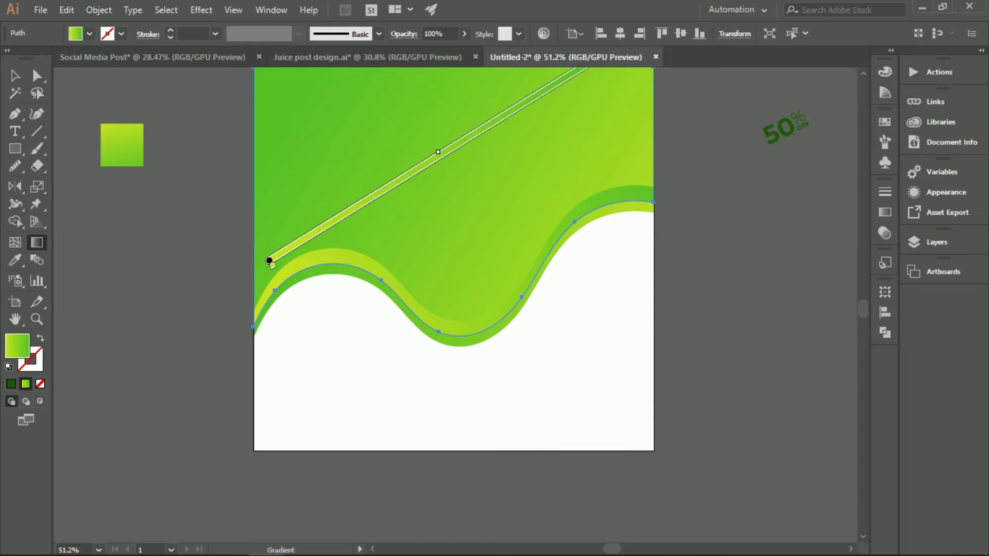
{"action": "key", "text": "v"}
{"action": "key", "text": "ctrl+shift+a"}
{"action": "scroll", "coordinate": [495, 341], "scroll_direction": "down", "scroll_amount": 2}
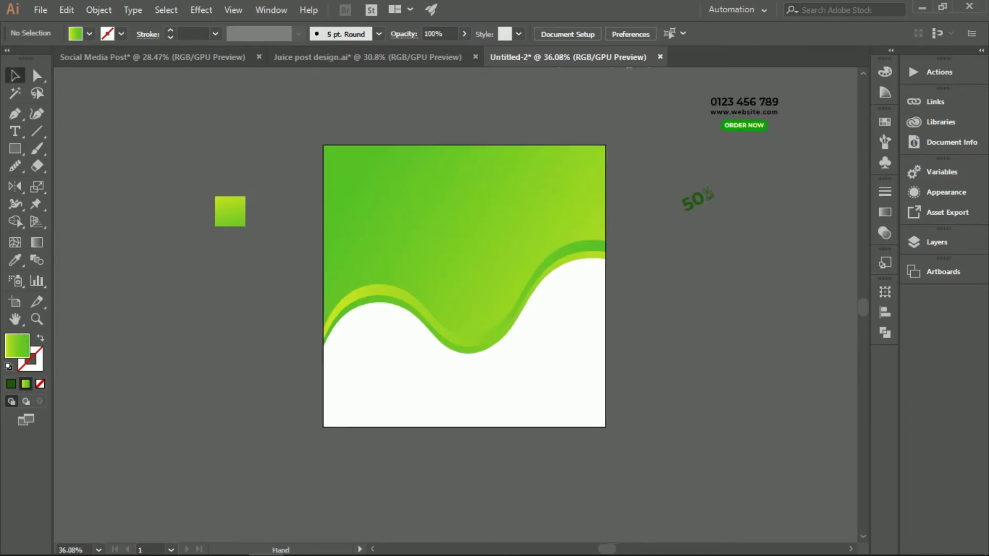
- Duplicate the front gradient shape slightly higher and swap the copy's fill to its stroke
{"action": "scroll", "coordinate": [596, 415], "scroll_direction": "up", "scroll_amount": 1}
{"action": "left_click", "coordinate": [437, 206]}
{"action": "left_click_drag", "start_coordinate": [437, 206], "coordinate": [437, 185]}
{"action": "key", "text": "shift+x"}
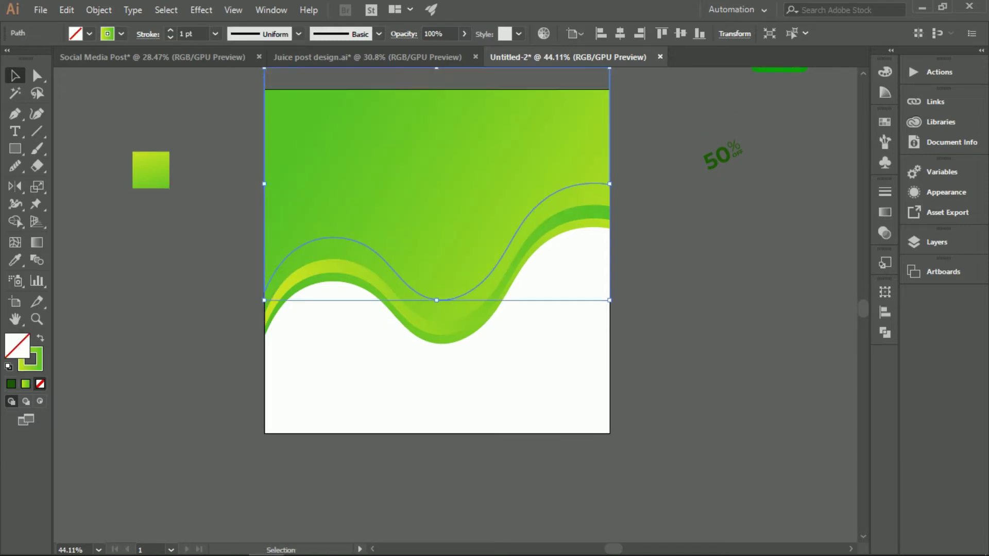
- Give the outlined copy a white 2 pt stroke
{"action": "left_click", "coordinate": [121, 34]}
{"action": "left_click", "coordinate": [721, 387]}
{"action": "left_click", "coordinate": [436, 300]}
{"action": "key", "text": "ctrl+shift+a"}
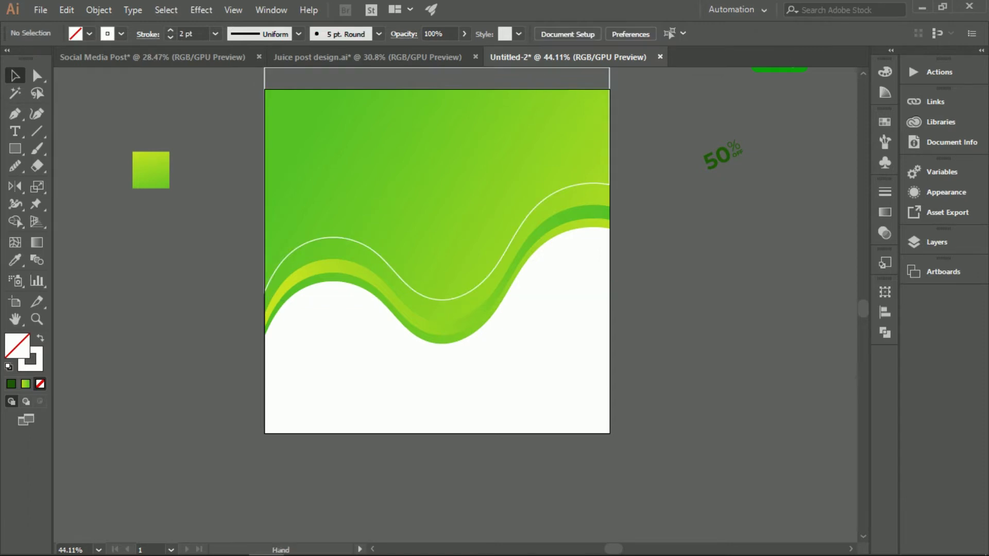
- Move the white outline down closer to the green wave edges and set its stroke to 3 pt
{"action": "scroll", "coordinate": [477, 299], "scroll_direction": "up", "scroll_amount": 1}
{"action": "left_click", "coordinate": [477, 299]}
{"action": "key", "text": "shift+Down"}
{"action": "key", "text": "shift+Down"}
{"action": "key", "text": "shift+Down"}
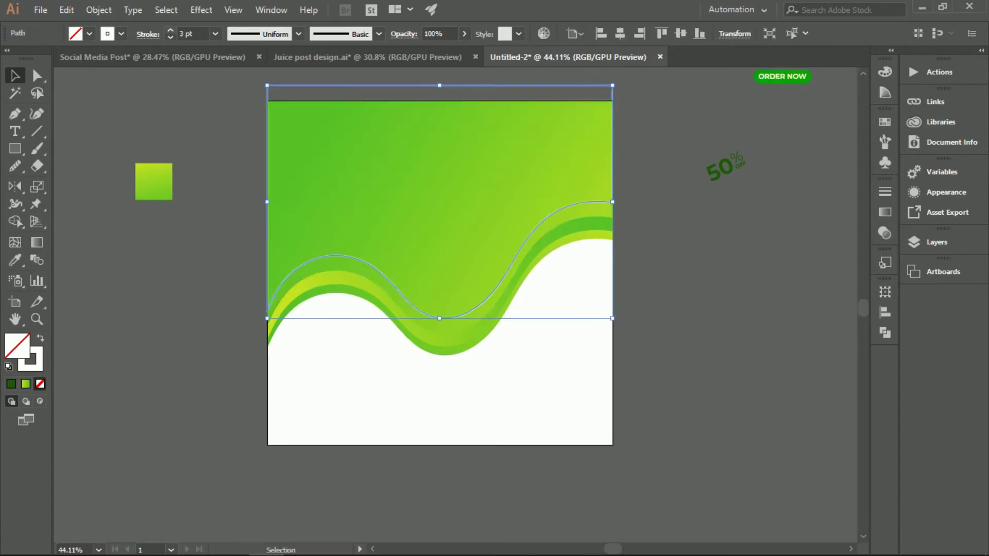
{"action": "key", "text": "ctrl+shift+a"}
{"action": "scroll", "coordinate": [497, 309], "scroll_direction": "up", "scroll_amount": 1}
{"action": "left_click_drag", "start_coordinate": [440, 201], "coordinate": [435, 243]}
{"action": "key", "text": "i"}
{"action": "left_click", "coordinate": [124, 164]}
{"action": "key", "text": "shift+x"}
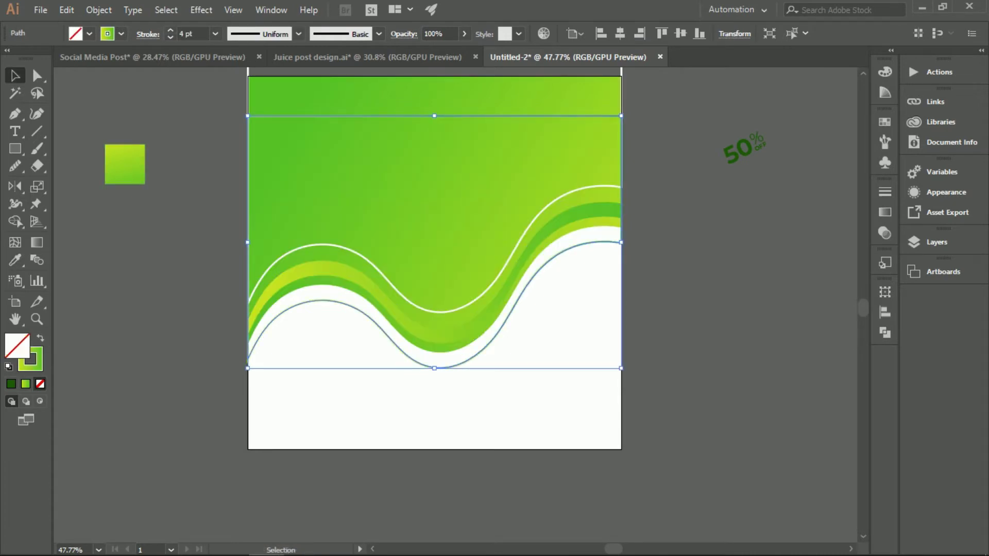
{"action": "key", "text": "ctrl+z"}
{"action": "key", "text": "ctrl+z"}
{"action": "key", "text": "ctrl+z"}
- Delete the two top corner anchor points of the white outline so only its wave line is left
{"action": "scroll", "coordinate": [434, 257], "scroll_direction": "up", "scroll_amount": 2}
{"action": "left_click", "coordinate": [259, 122]}
{"action": "key", "text": "a"}
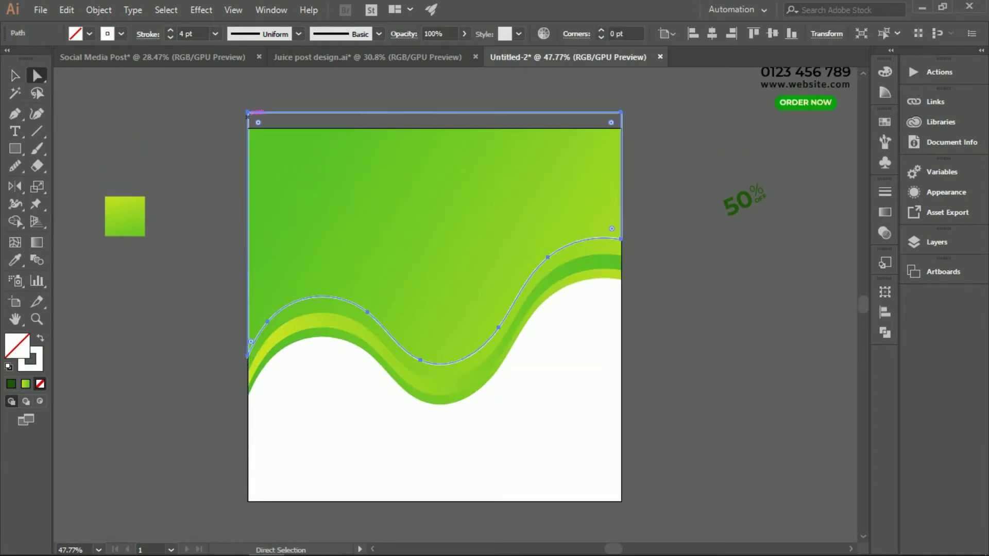
{"action": "key", "text": "Delete"}
{"action": "left_click", "coordinate": [622, 111]}
{"action": "key", "text": "Delete"}
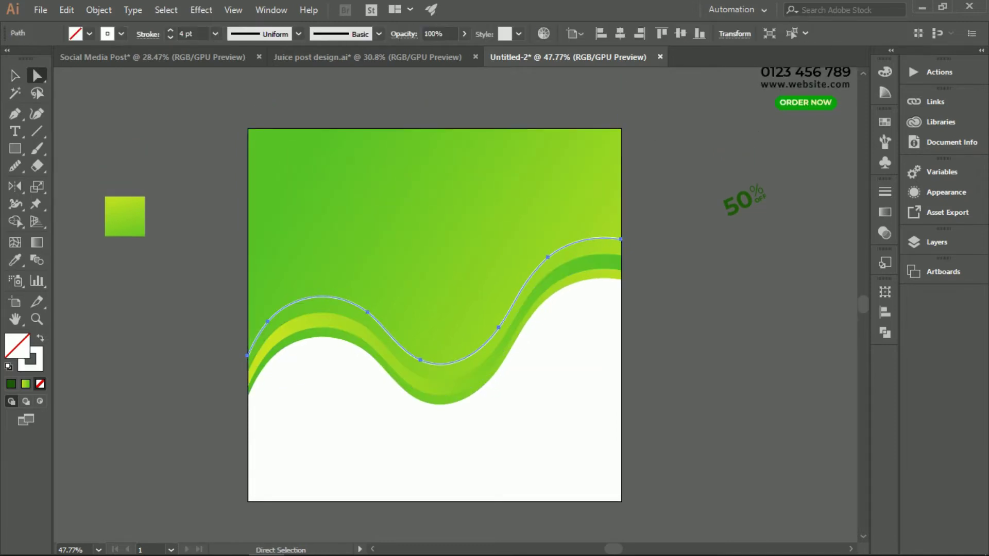
{"action": "key", "text": "v"}
{"action": "key", "text": "ctrl+shift+a"}
- Duplicate the white wave line just below the green wave bands, over the white area
{"action": "scroll", "coordinate": [434, 309], "scroll_direction": "down", "scroll_amount": 2}
{"action": "scroll", "coordinate": [443, 278], "scroll_direction": "up", "scroll_amount": 1}
{"action": "left_click_drag", "start_coordinate": [470, 352], "coordinate": [473, 415]}
{"action": "left_click_drag", "start_coordinate": [442, 203], "coordinate": [440, 202]}
{"action": "key", "text": "ctrl+z"}
{"action": "left_click", "coordinate": [487, 266]}
{"action": "left_click_drag", "start_coordinate": [486, 266], "coordinate": [509, 328]}
- Apply the sampled yellow-green gradient to the lower wave line as its stroke, with no fill
{"action": "key", "text": "i"}
{"action": "left_click", "coordinate": [495, 326]}
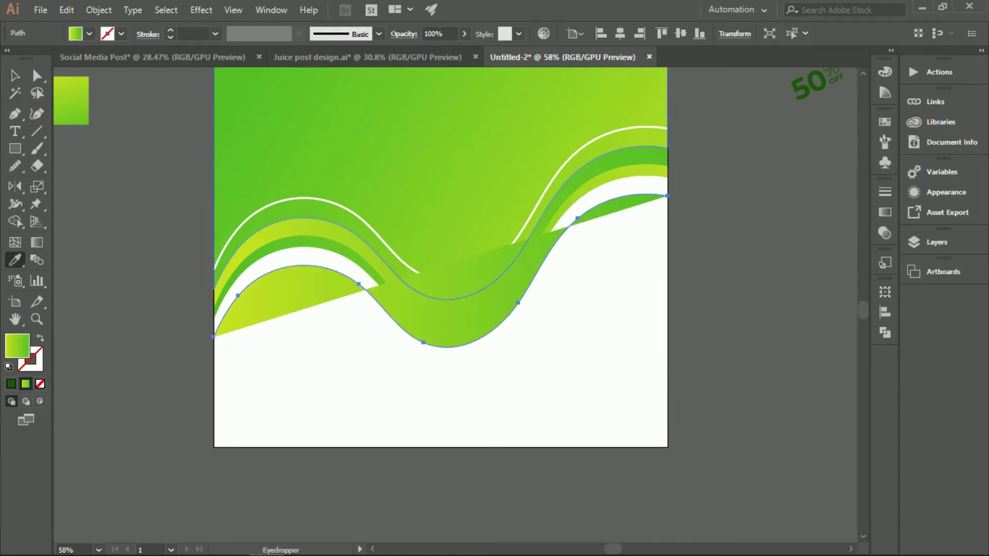
{"action": "key", "text": "shift+x"}
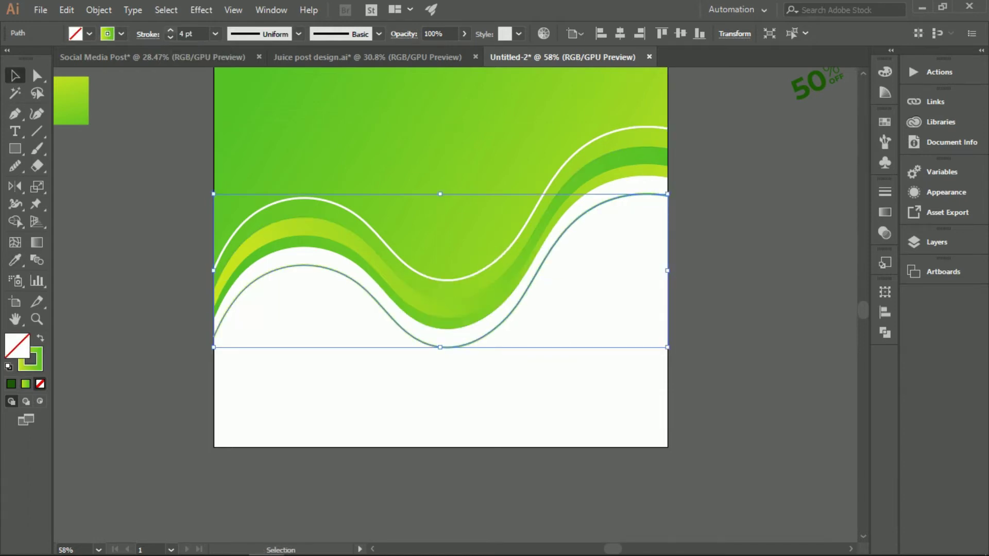
{"action": "key", "text": "ctrl+shift+a"}
{"action": "key", "text": "ctrl+0"}
- Nudge the gradient wave line up ten small increments, closer to the green wave bands
{"action": "left_click", "coordinate": [487, 385]}
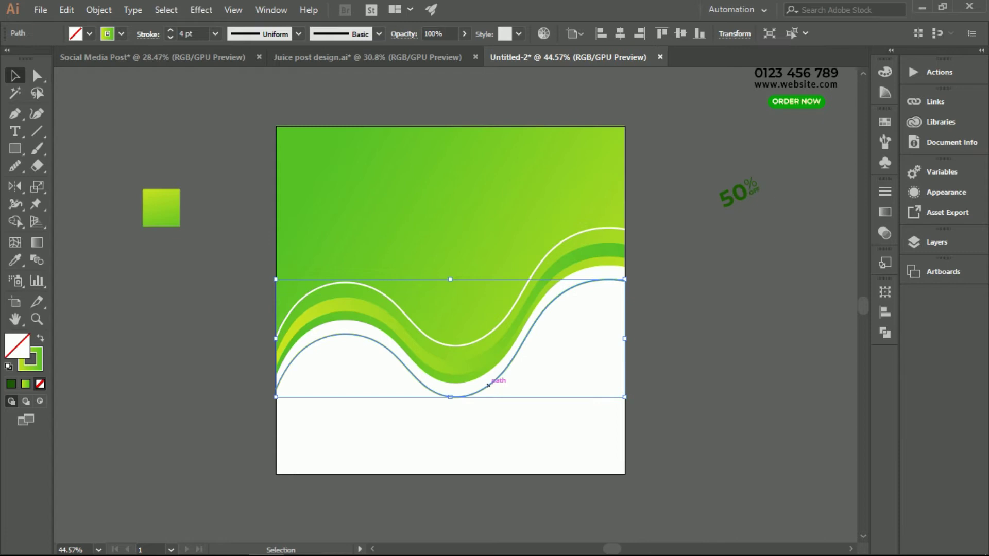
{"action": "key", "text": "Up"}
{"action": "key", "text": "Up"}
{"action": "key", "text": "Up"}
{"action": "key", "text": "Up"}
{"action": "key", "text": "Up"}
{"action": "key", "text": "Up"}
{"action": "key", "text": "Up"}
{"action": "key", "text": "Up"}
{"action": "key", "text": "Up"}
{"action": "key", "text": "Up"}
{"action": "key", "text": "ctrl+shift+a"}
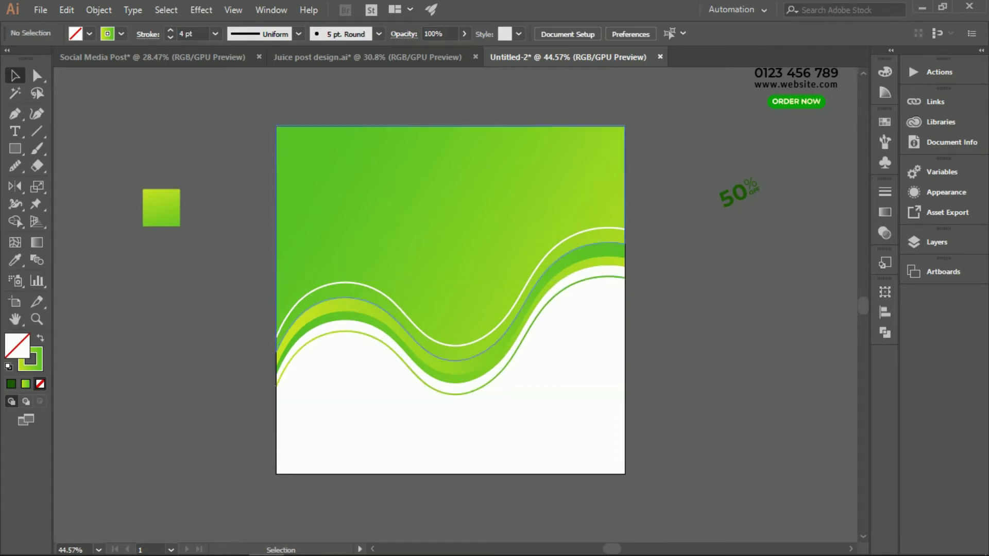
- Make the white wave line above the green bands dashed, with a dash length of 16
{"action": "left_click", "coordinate": [495, 328]}
{"action": "left_click", "coordinate": [148, 34]}
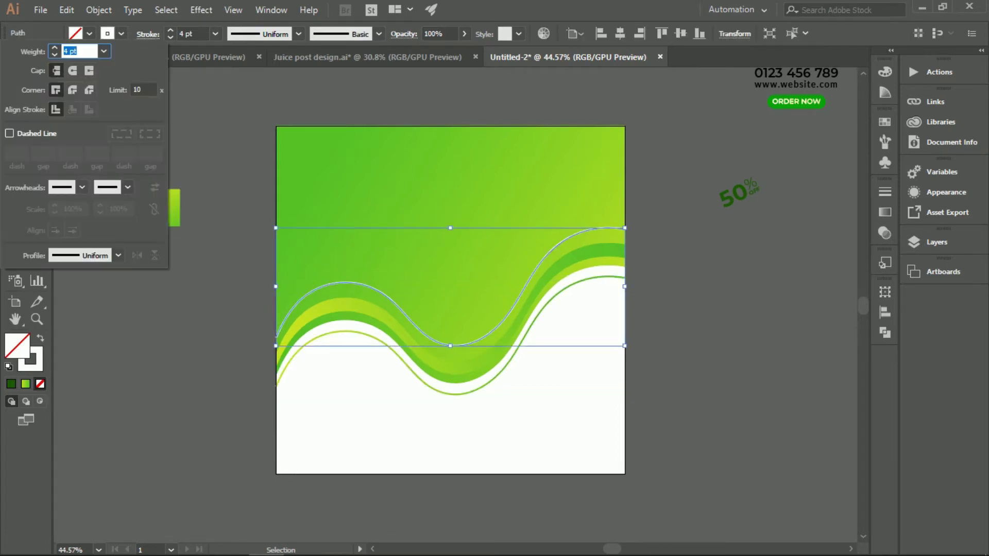
{"action": "left_click", "coordinate": [10, 133]}
{"action": "type", "text": "16"}
{"action": "key", "text": "Return"}
{"action": "key", "text": "ctrl+shift+a"}
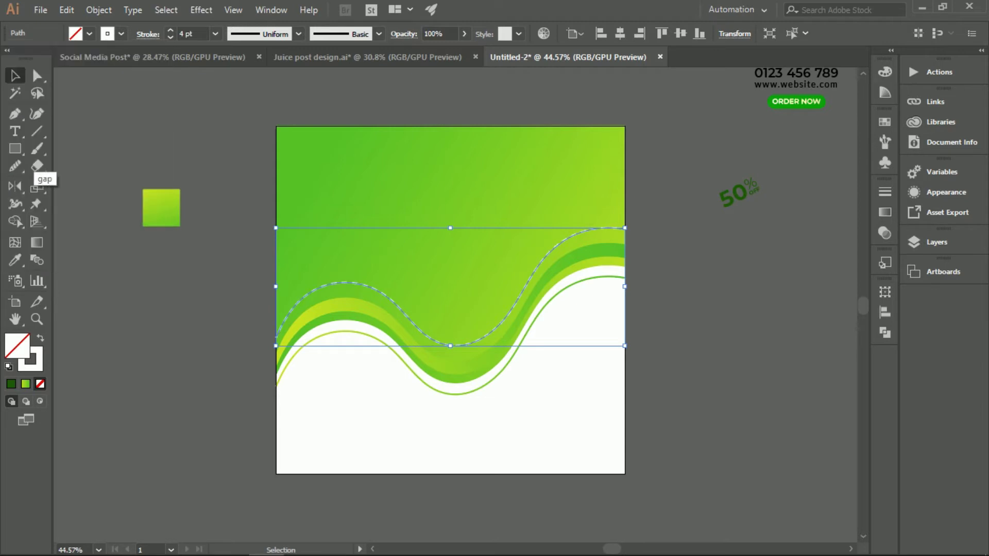
- Turn the gradient wave line below the green bands into a dashed line
{"action": "left_click", "coordinate": [453, 394]}
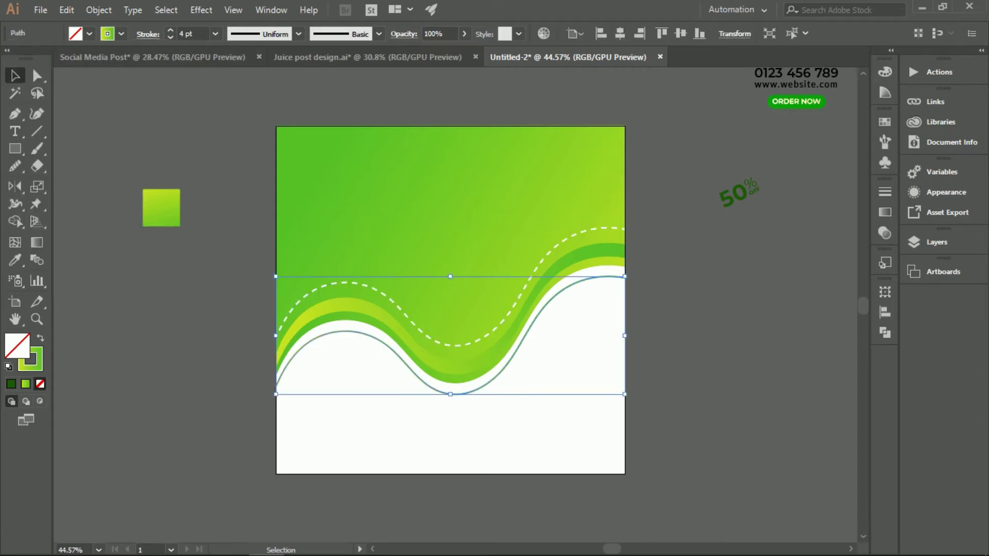
{"action": "left_click", "coordinate": [148, 34]}
{"action": "left_click", "coordinate": [10, 133]}
{"action": "key", "text": "Escape"}
{"action": "key", "text": "ctrl+shift+a"}
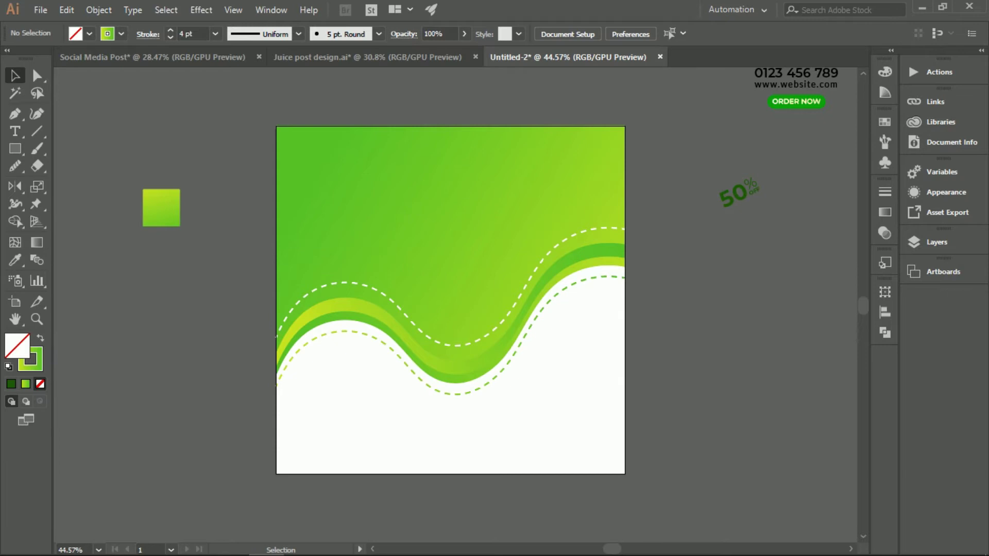
{"action": "scroll", "coordinate": [335, 425], "scroll_direction": "down", "scroll_amount": 2}
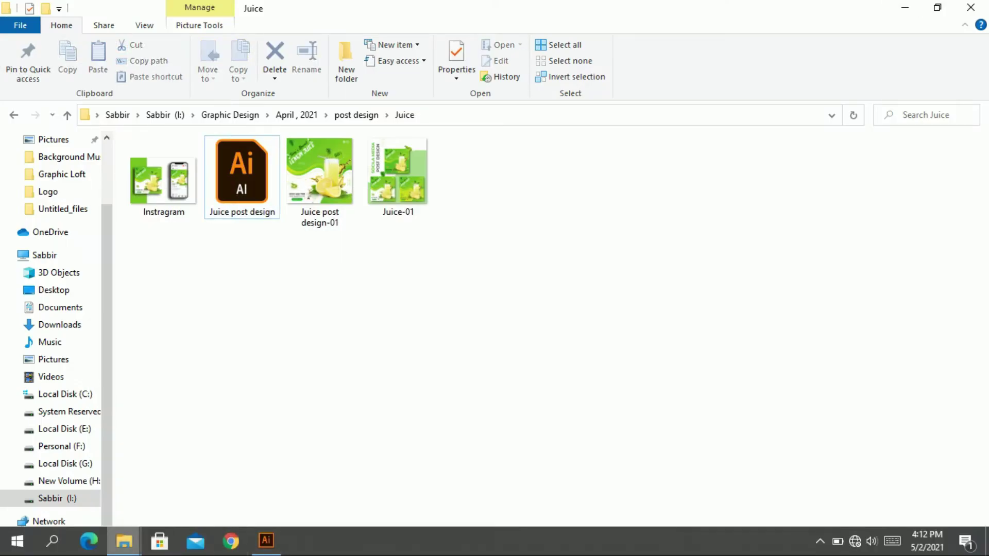
- Switch to File Explorer, open New folder on the desktop, and try to bring the lemonade, leaf and lime images into the Illustrator document
{"action": "left_click", "coordinate": [905, 7]}
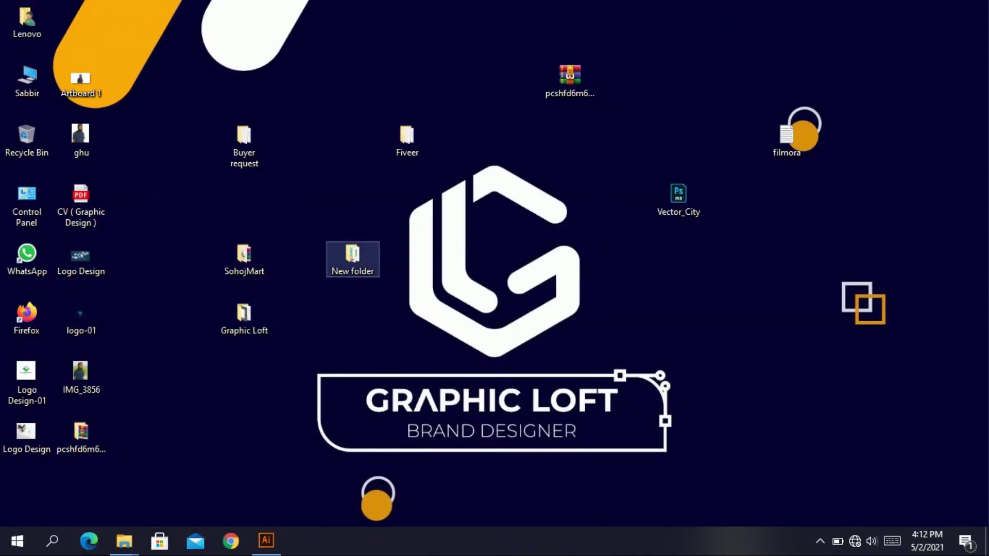
{"action": "double_click", "coordinate": [353, 255]}
{"action": "left_click", "coordinate": [431, 86]}
{"action": "left_click", "coordinate": [320, 170]}
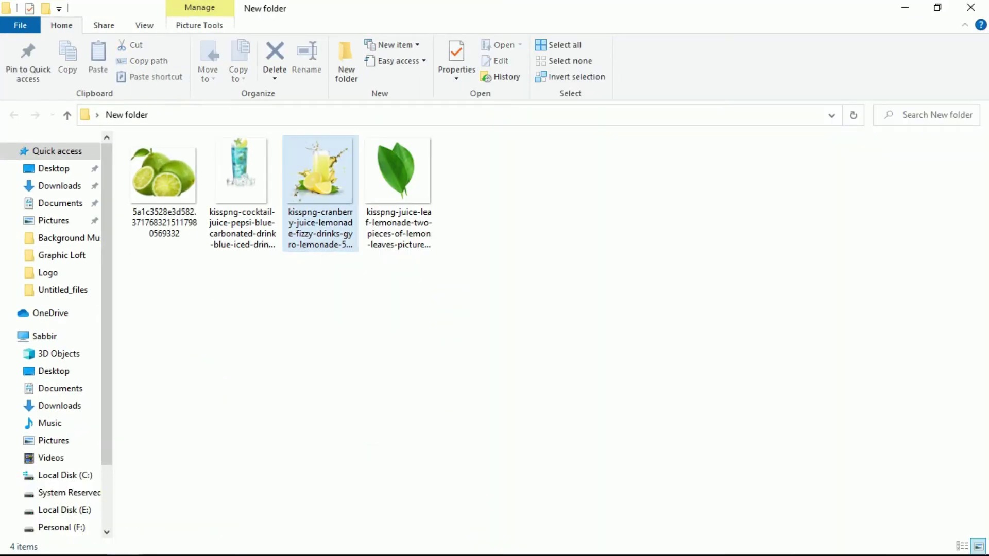
{"action": "left_click", "coordinate": [398, 170], "text": "ctrl"}
{"action": "left_click", "coordinate": [164, 172], "text": "ctrl"}
{"action": "left_click_drag", "start_coordinate": [164, 173], "coordinate": [469, 369]}
{"action": "left_click", "coordinate": [265, 540]}
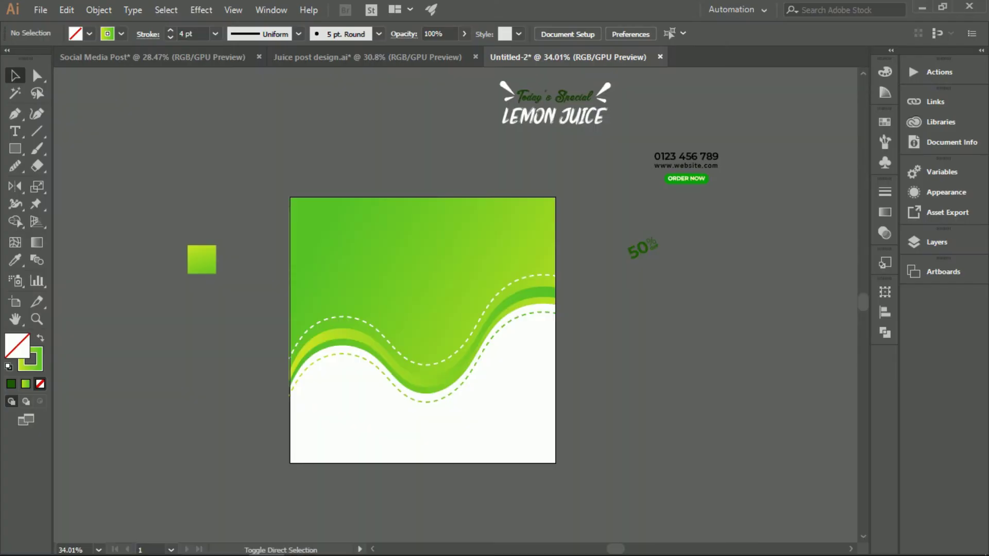
- Place the lime image from New folder on the desktop into the document, beside the artboard
{"action": "key", "text": "ctrl+shift+p"}
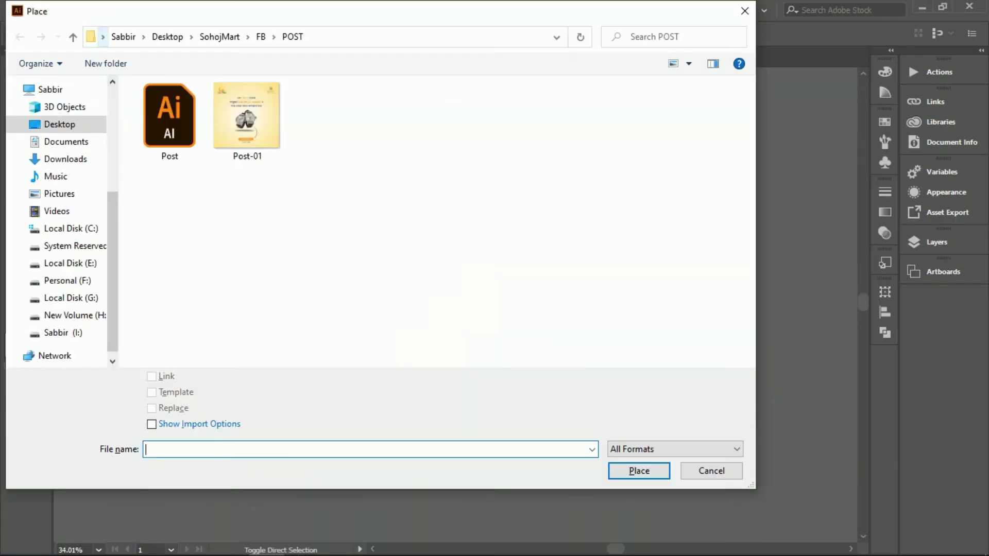
{"action": "scroll", "coordinate": [56, 155], "scroll_direction": "up", "scroll_amount": 4}
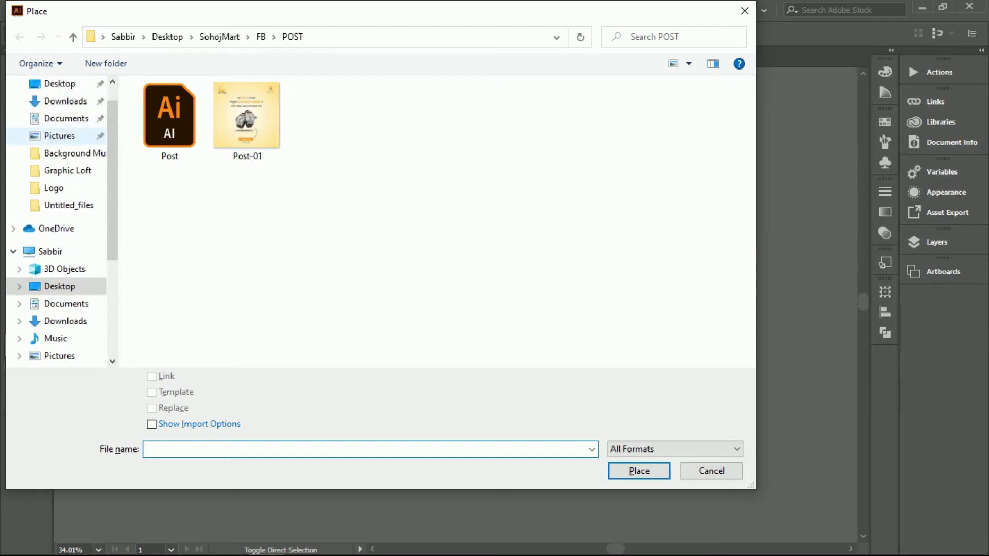
{"action": "left_click", "coordinate": [59, 112]}
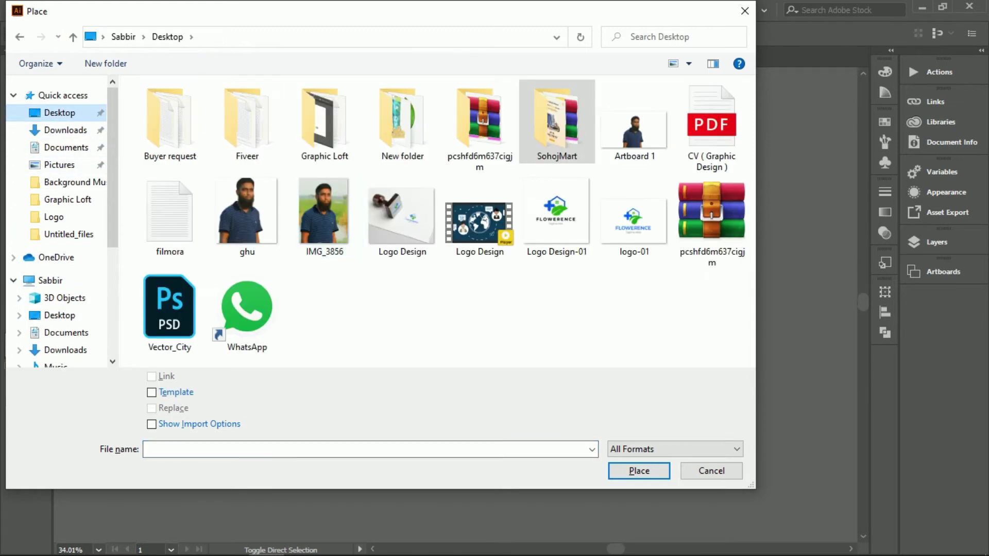
{"action": "double_click", "coordinate": [403, 121]}
{"action": "left_click_drag", "start_coordinate": [446, 206], "coordinate": [330, 154]}
{"action": "double_click", "coordinate": [170, 124]}
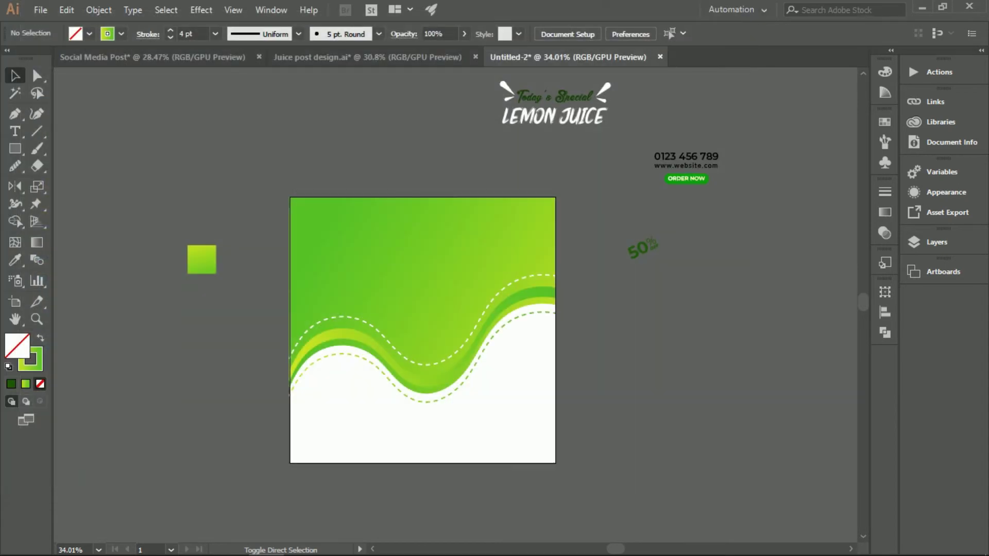
{"action": "left_click_drag", "start_coordinate": [477, 241], "coordinate": [582, 331]}
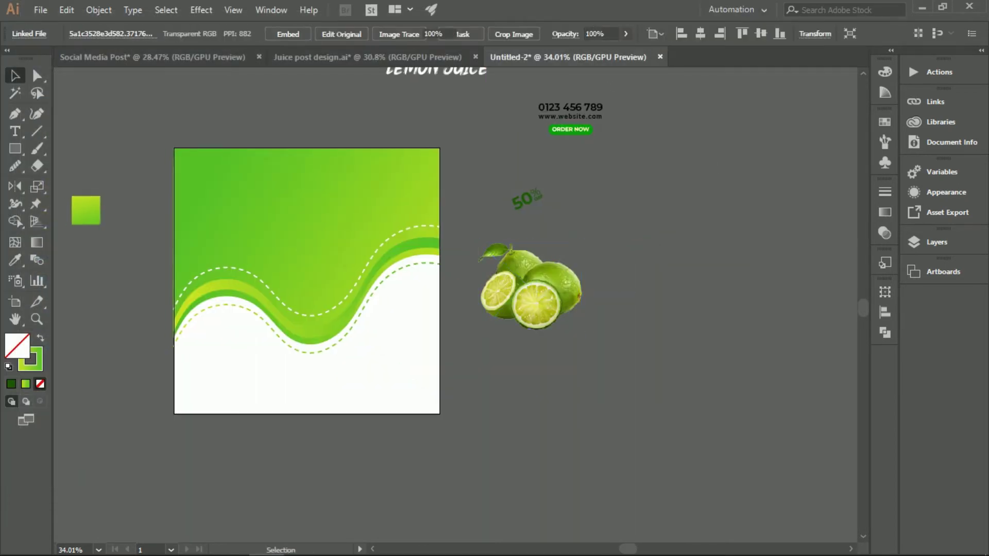
{"action": "left_click_drag", "start_coordinate": [529, 286], "coordinate": [570, 287]}
{"action": "key", "text": "ctrl+shift+a"}
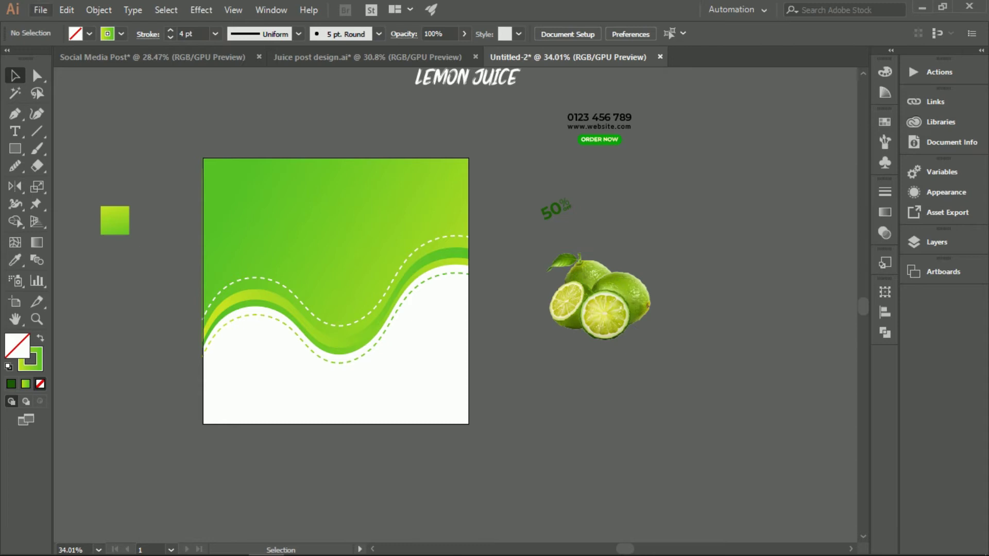
- Place the lemonade glass image over the lower part of the artboard and the green leaves image beside the artboard
{"action": "left_click", "coordinate": [41, 10]}
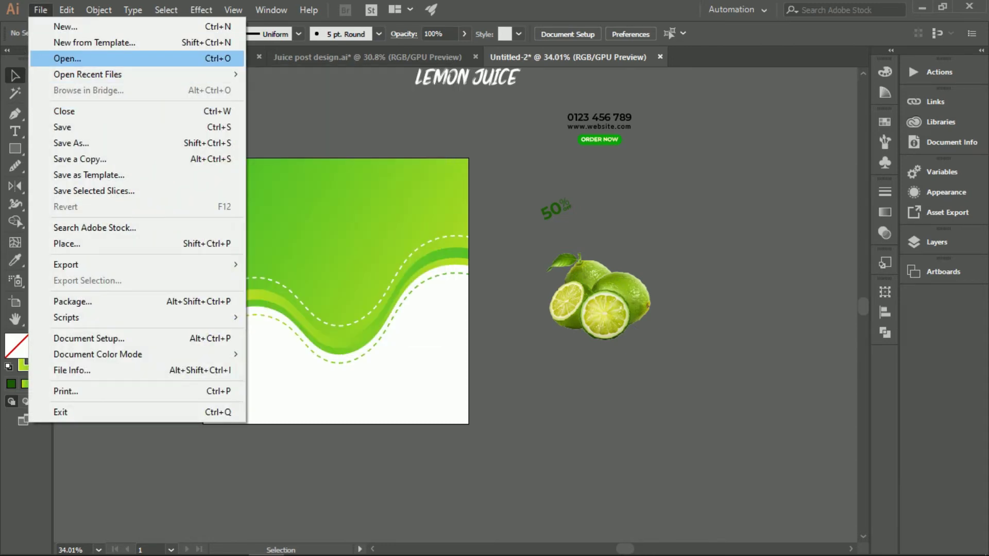
{"action": "left_click", "coordinate": [66, 243]}
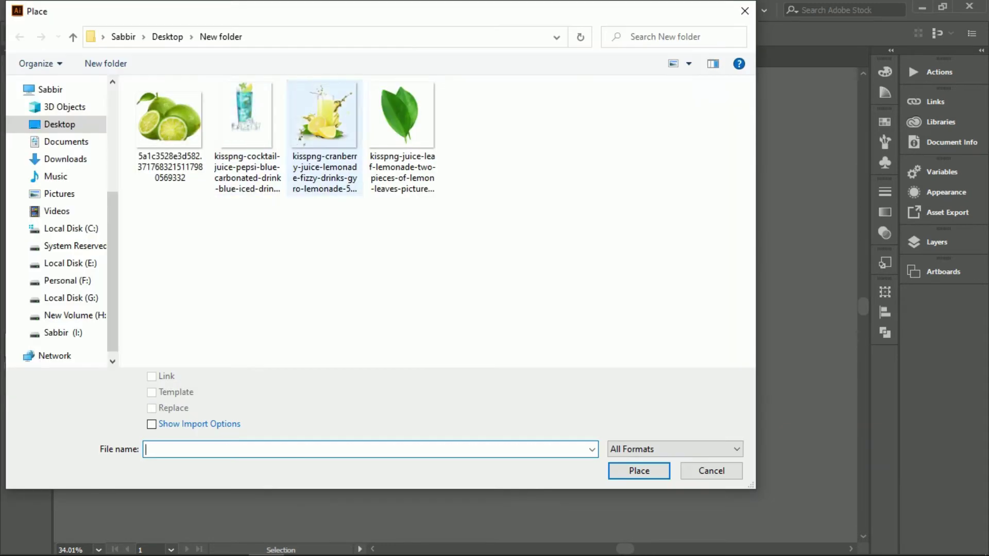
{"action": "left_click", "coordinate": [324, 134]}
{"action": "left_click", "coordinate": [402, 134], "text": "ctrl"}
{"action": "left_click", "coordinate": [639, 470]}
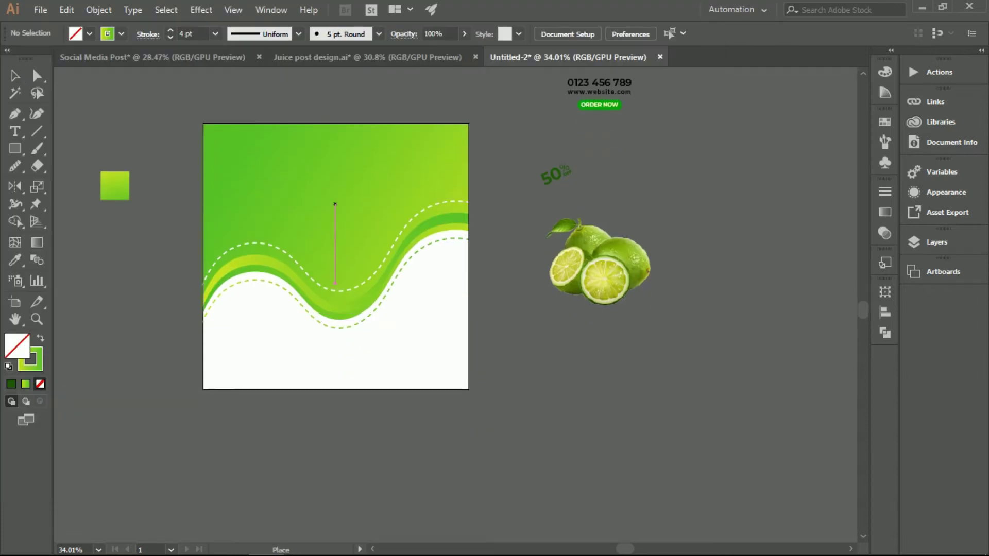
{"action": "left_click_drag", "start_coordinate": [336, 204], "coordinate": [515, 384]}
{"action": "left_click_drag", "start_coordinate": [572, 394], "coordinate": [659, 343]}
{"action": "left_click_drag", "start_coordinate": [493, 318], "coordinate": [455, 318]}
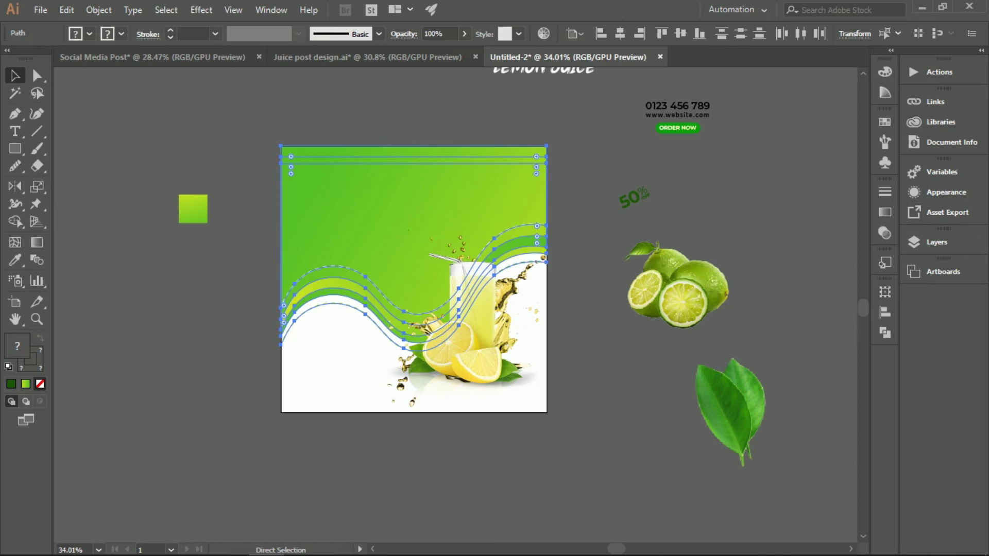
{"action": "key", "text": "ctrl+shift+a"}
- Move the lemonade glass image up and to the left, enlarge it, and nudge it left by one large increment
{"action": "scroll", "coordinate": [450, 354], "scroll_direction": "up", "scroll_amount": 1}
{"action": "left_click", "coordinate": [464, 309]}
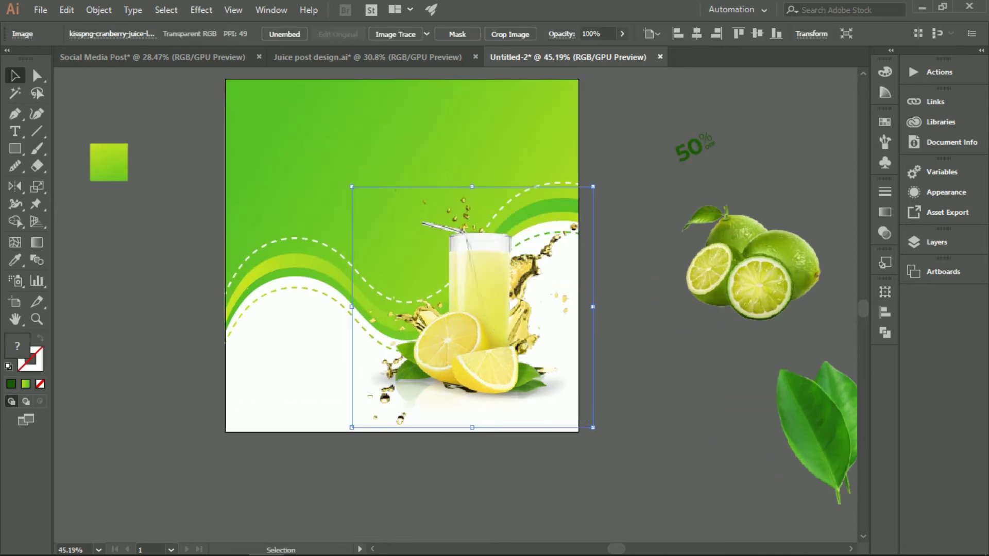
{"action": "left_click_drag", "start_coordinate": [463, 310], "coordinate": [441, 269]}
{"action": "left_click_drag", "start_coordinate": [572, 147], "coordinate": [596, 140]}
{"action": "key", "text": "shift+Left"}
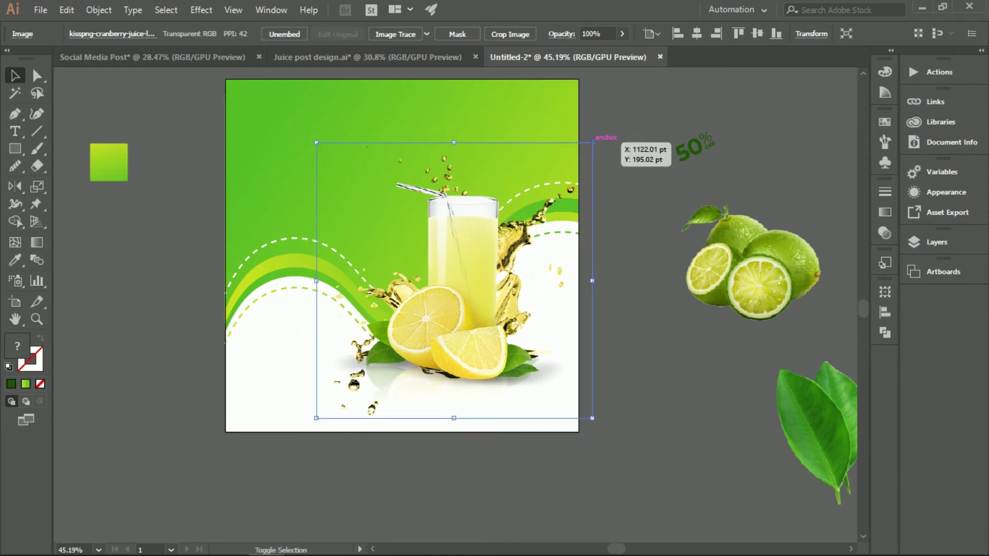
{"action": "key", "text": "ctrl+shift+a"}
- Show the rulers and copy the gradient swatch square near the artboard's top-left corner, in front of the green background
{"action": "scroll", "coordinate": [579, 433], "scroll_direction": "down", "scroll_amount": 2}
{"action": "scroll", "coordinate": [579, 433], "scroll_direction": "down", "scroll_amount": 3}
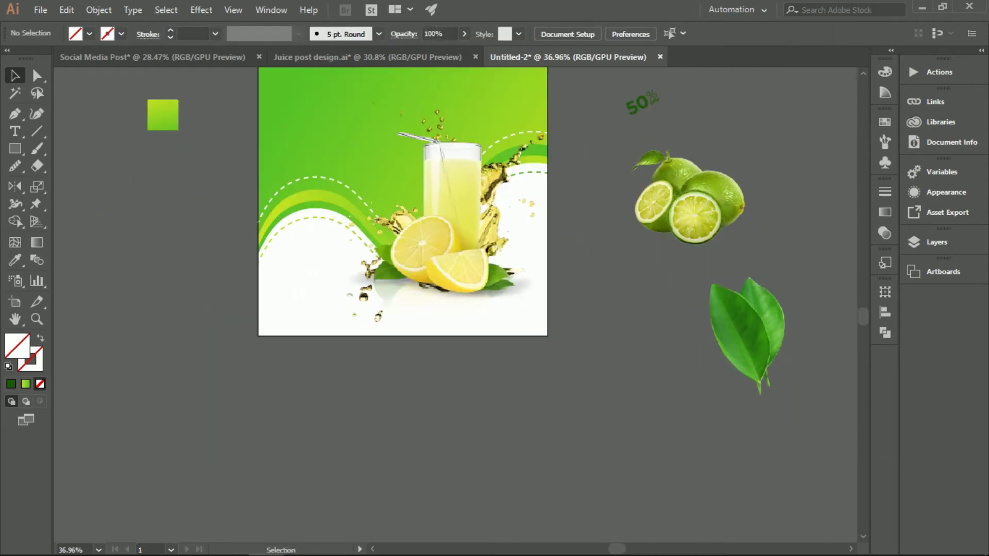
{"action": "scroll", "coordinate": [508, 252], "scroll_direction": "up", "scroll_amount": 3}
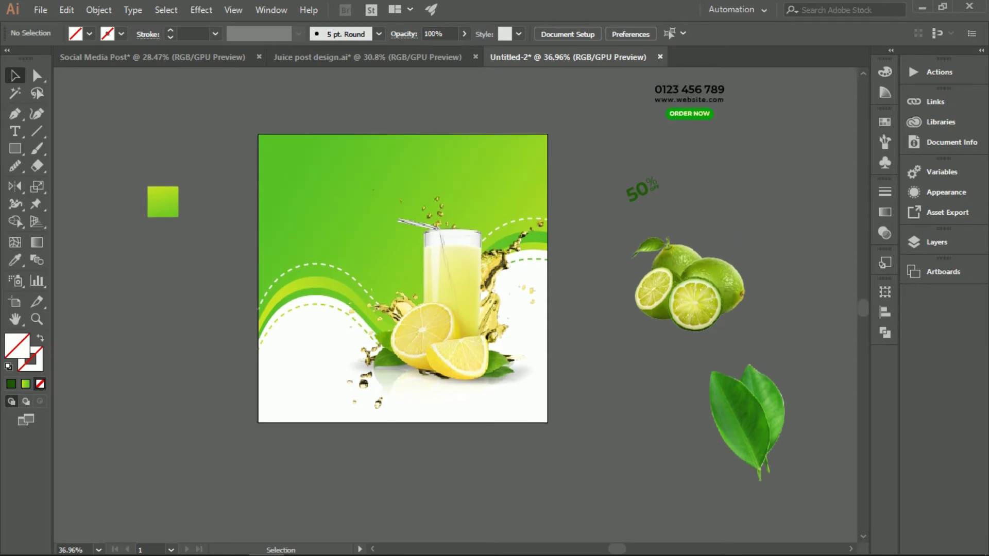
{"action": "key", "text": "ctrl+r"}
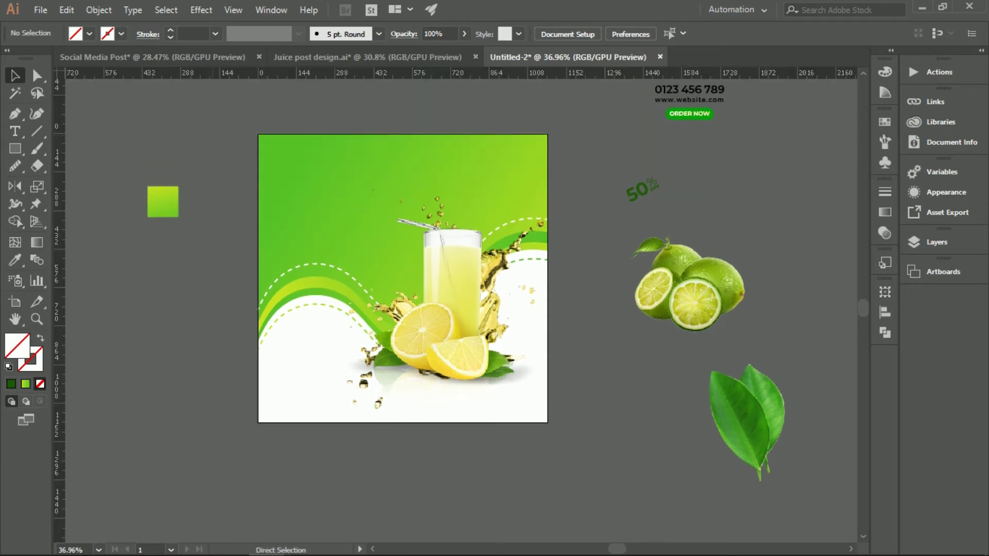
{"action": "left_click_drag", "start_coordinate": [177, 144], "coordinate": [234, 146]}
{"action": "scroll", "coordinate": [272, 172], "scroll_direction": "up", "scroll_amount": 4}
{"action": "left_click_drag", "start_coordinate": [328, 232], "coordinate": [650, 188]}
{"action": "right_click", "coordinate": [618, 256]}
{"action": "mouse_move", "coordinate": [659, 482]}
{"action": "left_click", "coordinate": [818, 413]}
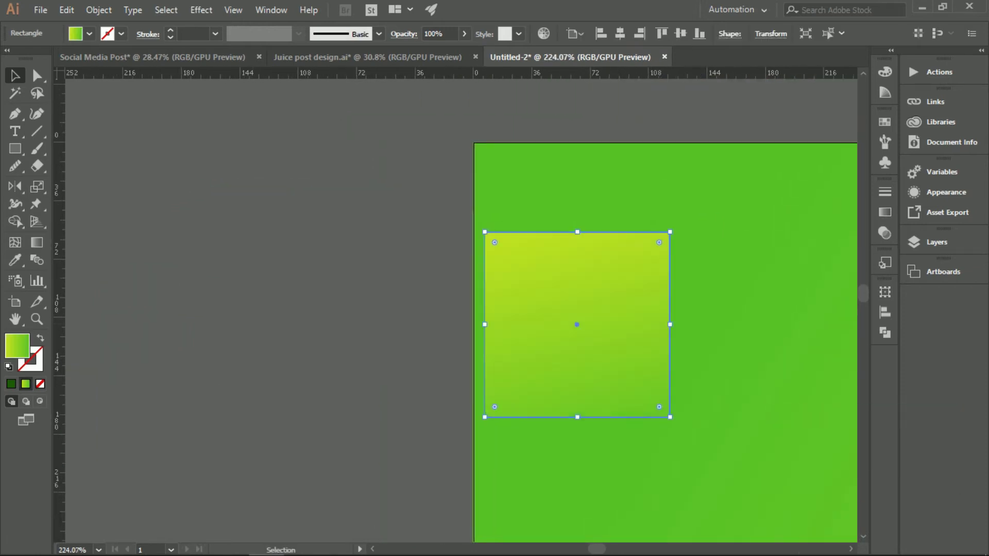
- Fill the copied square with solid white
{"action": "left_click", "coordinate": [89, 34]}
{"action": "left_click", "coordinate": [31, 59]}
{"action": "left_click", "coordinate": [309, 222]}
{"action": "left_click", "coordinate": [567, 309]}
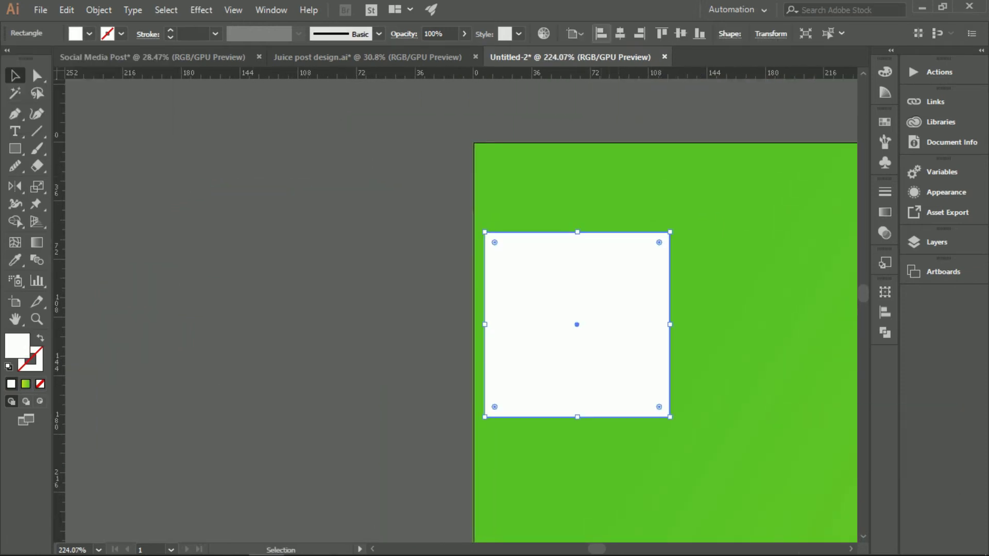
- Align the white square flush with the artboard's top-left corner and scale it down proportionally
{"action": "left_click", "coordinate": [601, 34]}
{"action": "left_click", "coordinate": [661, 33]}
{"action": "left_click_drag", "start_coordinate": [657, 325], "coordinate": [618, 286]}
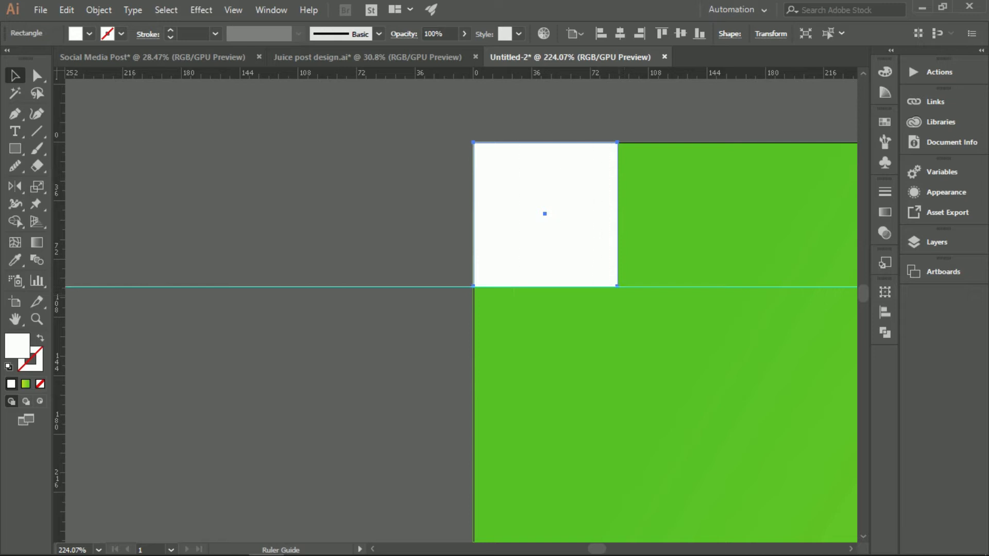
- Fill the corner square with the sampled swatch gradient and move it to the artboard's bottom-right corner
{"action": "scroll", "coordinate": [748, 280], "scroll_direction": "down", "scroll_amount": 5}
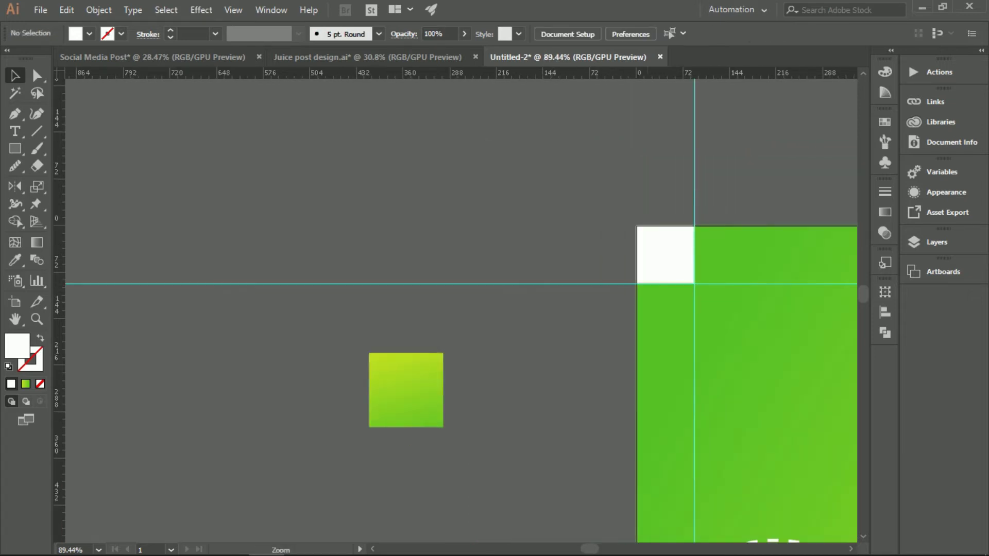
{"action": "left_click", "coordinate": [551, 188]}
{"action": "key", "text": "i"}
{"action": "left_click", "coordinate": [293, 323]}
{"action": "key", "text": "v"}
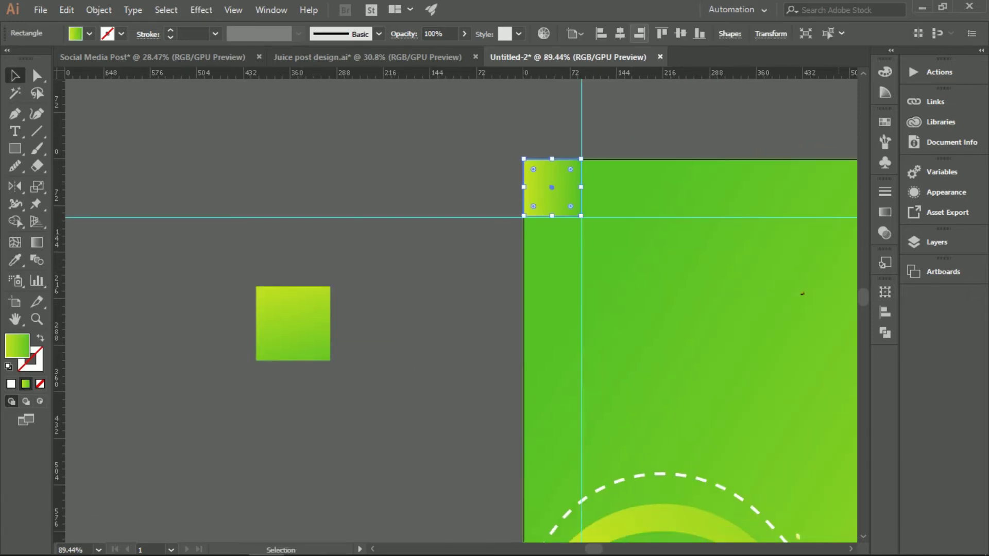
{"action": "key", "text": "Delete"}
{"action": "scroll", "coordinate": [547, 137], "scroll_direction": "down", "scroll_amount": 10}
{"action": "scroll", "coordinate": [647, 248], "scroll_direction": "up", "scroll_amount": 15}
- Add a horizontal and a vertical guide along the inner edges of the gradient square in the artboard's bottom-right corner
{"action": "left_click_drag", "start_coordinate": [567, 82], "coordinate": [571, 149]}
{"action": "key", "text": "ctrl+z"}
{"action": "scroll", "coordinate": [519, 105], "scroll_direction": "up", "scroll_amount": 3}
{"action": "left_click", "coordinate": [592, 288]}
{"action": "left_click_drag", "start_coordinate": [803, 73], "coordinate": [803, 161]}
{"action": "left_click_drag", "start_coordinate": [60, 235], "coordinate": [88, 234]}
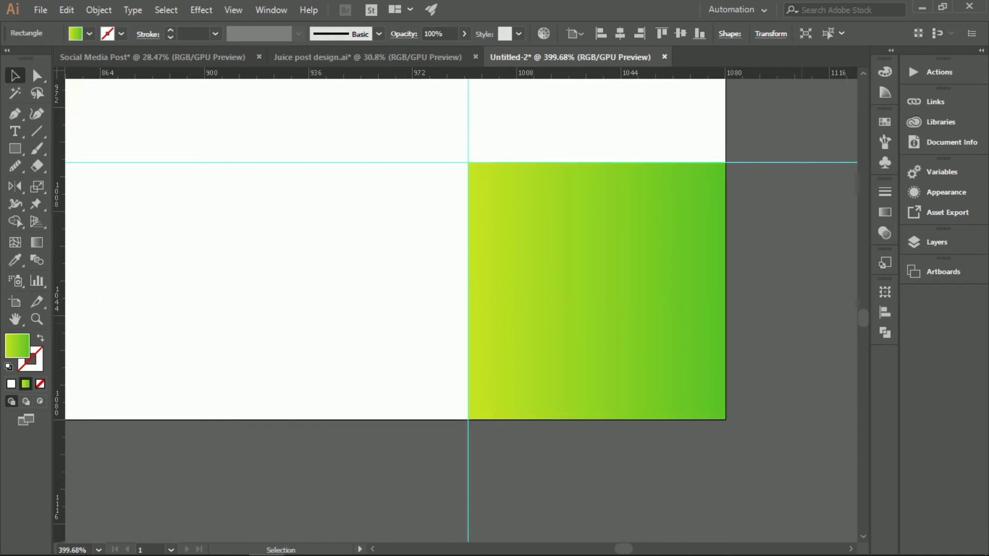
- Delete the gradient square and revert the margin setup to the white square in the top-left corner without guides
{"action": "key", "text": "Delete"}
{"action": "scroll", "coordinate": [649, 339], "scroll_direction": "down", "scroll_amount": 10}
{"action": "left_click_drag", "start_coordinate": [641, 209], "coordinate": [696, 325]}
{"action": "scroll", "coordinate": [652, 316], "scroll_direction": "up", "scroll_amount": 2}
{"action": "scroll", "coordinate": [696, 325], "scroll_direction": "down", "scroll_amount": 2}
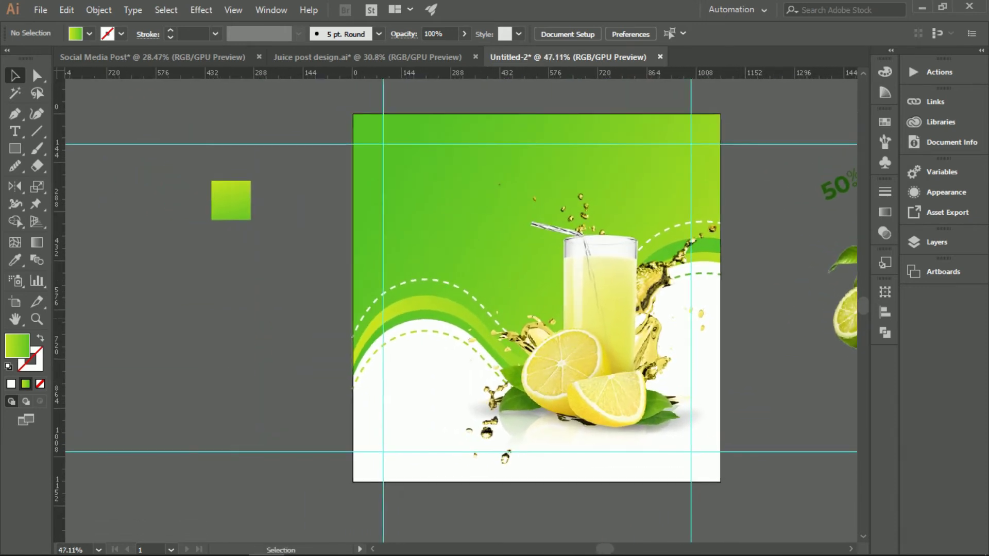
{"action": "left_click_drag", "start_coordinate": [690, 451], "coordinate": [690, 451]}
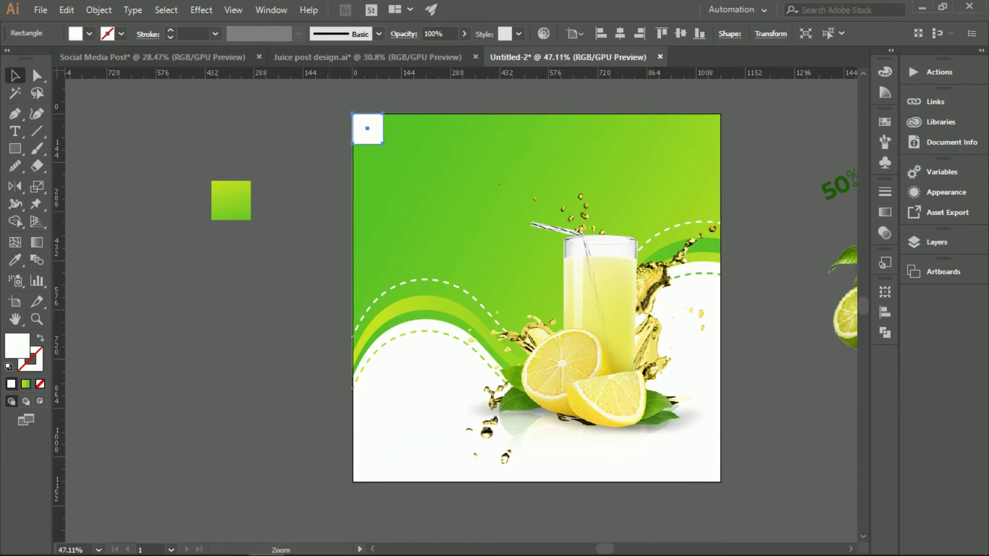
- Scale the white square in the artboard's top-left corner down to about 56 pt
{"action": "scroll", "coordinate": [329, 119], "scroll_direction": "up", "scroll_amount": 10}
{"action": "left_click_drag", "start_coordinate": [562, 227], "coordinate": [518, 180]}
{"action": "key", "text": "ctrl+shift+a"}
{"action": "scroll", "coordinate": [602, 318], "scroll_direction": "down", "scroll_amount": 8}
{"action": "scroll", "coordinate": [479, 247], "scroll_direction": "up", "scroll_amount": 6}
{"action": "left_click_drag", "start_coordinate": [513, 98], "coordinate": [510, 187]}
{"action": "left_click", "coordinate": [489, 222]}
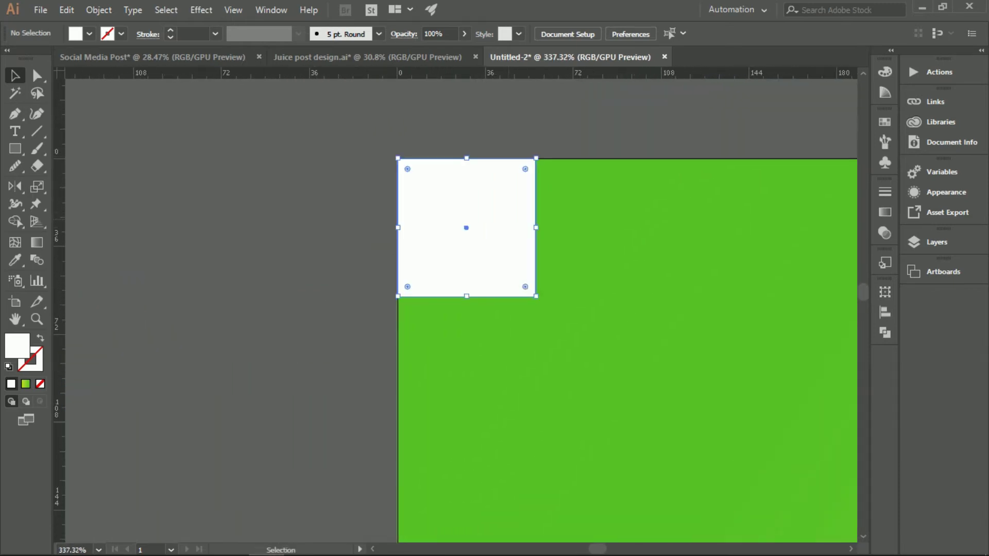
- Add a horizontal guide along the bottom edge of the white square in the artboard's top-left corner
{"action": "left_click_drag", "start_coordinate": [232, 73], "coordinate": [231, 299]}
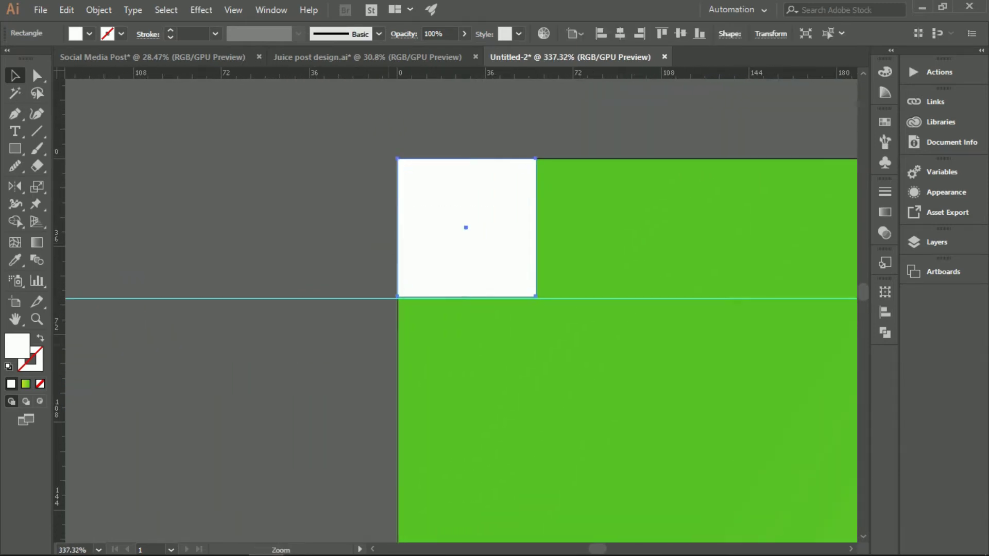
{"action": "scroll", "coordinate": [387, 346], "scroll_direction": "up", "scroll_amount": 2}
{"action": "scroll", "coordinate": [638, 245], "scroll_direction": "down", "scroll_amount": 4}
- Move the white square into the artboard's bottom-right corner
{"action": "left_click_drag", "start_coordinate": [638, 246], "coordinate": [395, 145]}
{"action": "key", "text": "Delete"}
{"action": "left_click_drag", "start_coordinate": [631, 300], "coordinate": [352, 161]}
{"action": "left_click_drag", "start_coordinate": [533, 283], "coordinate": [639, 286]}
{"action": "left_click_drag", "start_coordinate": [638, 286], "coordinate": [480, 265]}
- Add a horizontal and a vertical guide along the top and left edges of the square in the artboard's bottom-right corner
{"action": "left_click_drag", "start_coordinate": [613, 73], "coordinate": [646, 144]}
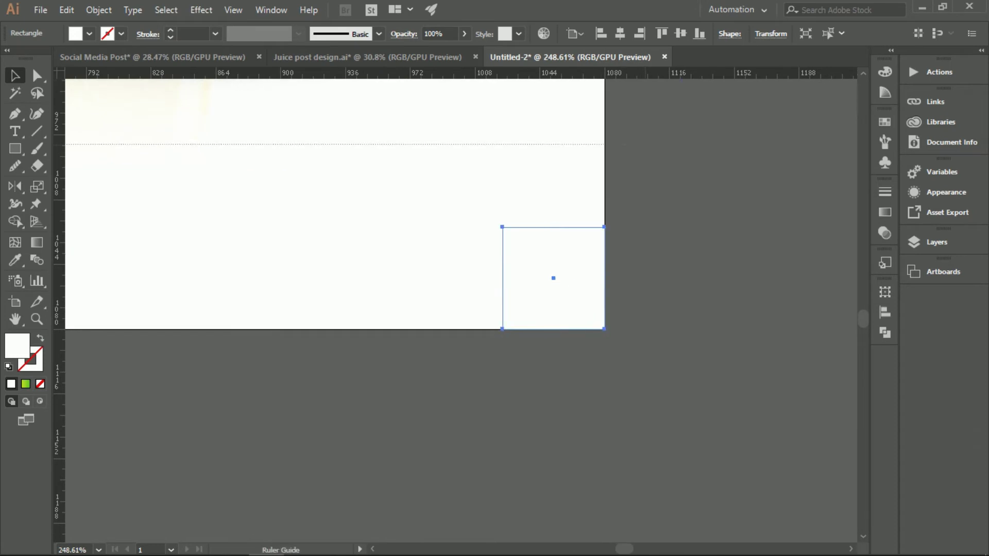
{"action": "left_click_drag", "start_coordinate": [646, 233], "coordinate": [646, 227]}
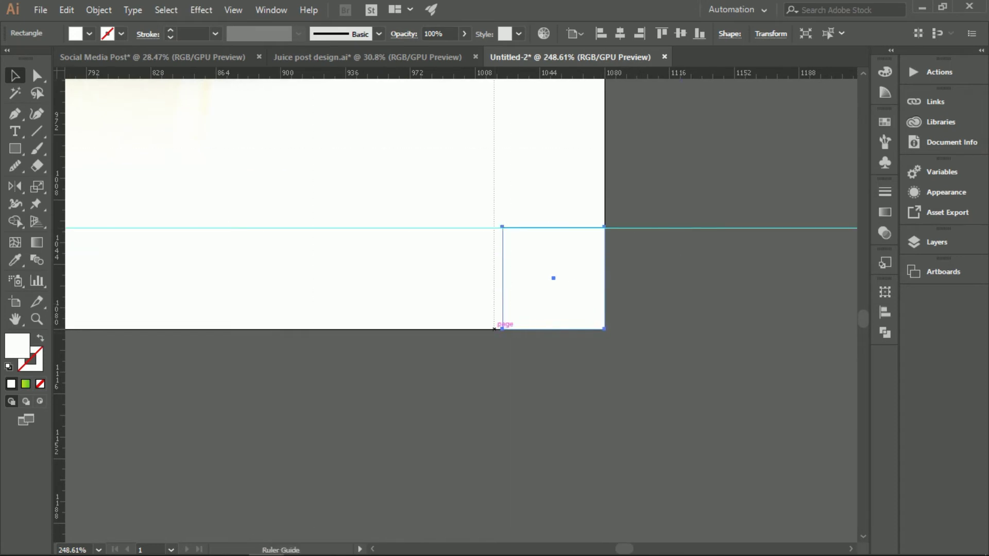
{"action": "left_click_drag", "start_coordinate": [502, 323], "coordinate": [503, 323]}
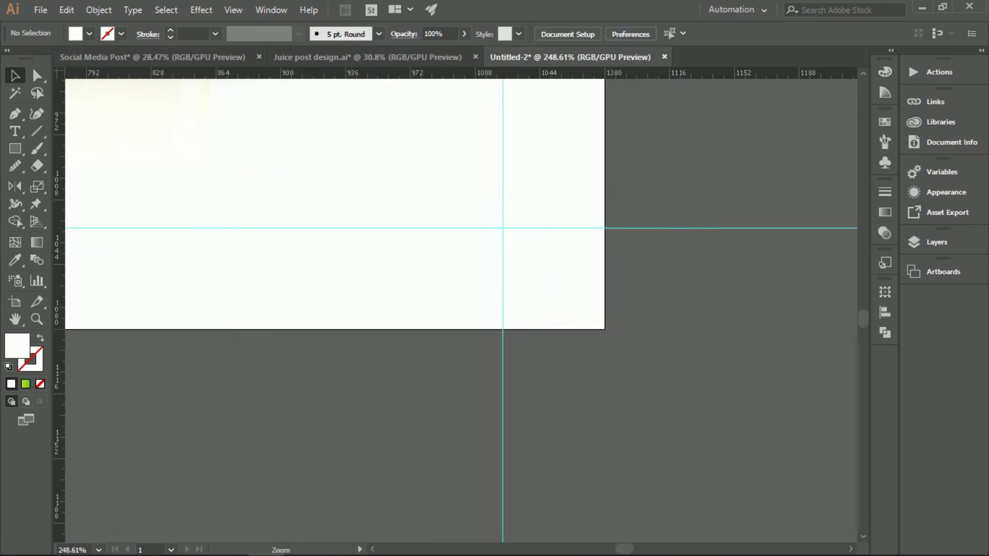
{"action": "scroll", "coordinate": [456, 304], "scroll_direction": "down", "scroll_amount": 8}
{"action": "scroll", "coordinate": [456, 304], "scroll_direction": "up", "scroll_amount": 3}
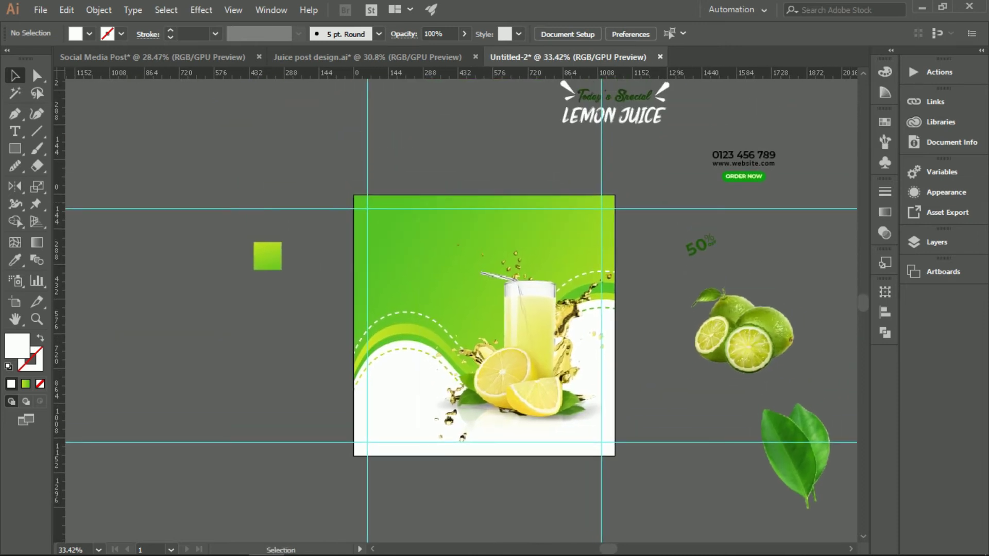
- Move the Today's Special LEMON JUICE title group onto the artboard's upper left and bring it to the front
{"action": "left_click_drag", "start_coordinate": [665, 116], "coordinate": [476, 253]}
{"action": "right_click", "coordinate": [448, 251]}
{"action": "mouse_move", "coordinate": [485, 402]}
{"action": "left_click", "coordinate": [614, 401]}
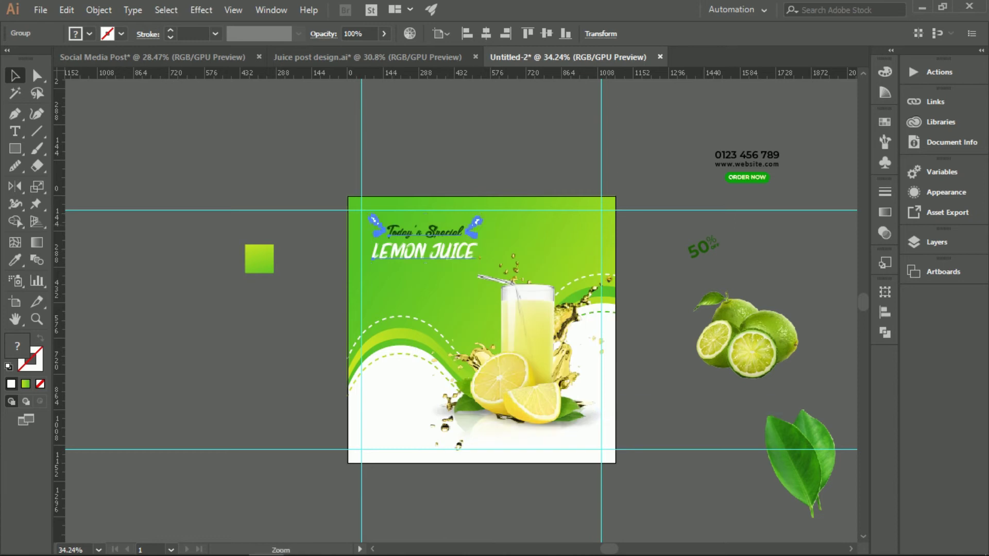
{"action": "scroll", "coordinate": [394, 227], "scroll_direction": "up", "scroll_amount": 3}
{"action": "key", "text": "ctrl+shift+a"}
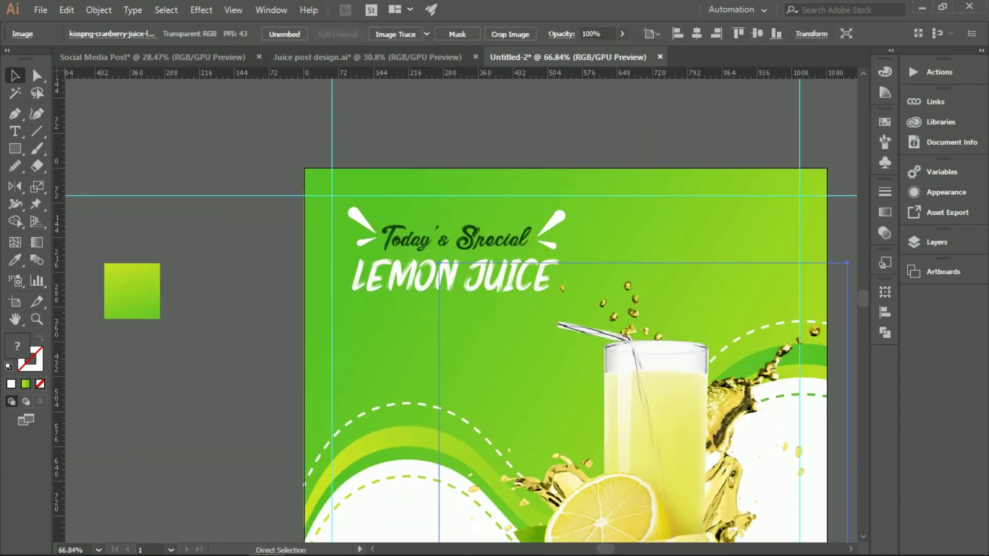
- Rotate the lemon juice title counterclockwise into an upward slant and fit it into the artboard's top-left corner
{"action": "left_click", "coordinate": [498, 289]}
{"action": "left_click_drag", "start_coordinate": [572, 313], "coordinate": [609, 251]}
{"action": "mouse_move", "coordinate": [513, 252]}
{"action": "left_mouse_down"}
{"action": "mouse_move", "coordinate": [503, 260]}
{"action": "mouse_move", "coordinate": [513, 269]}
{"action": "left_mouse_up"}
{"action": "left_click_drag", "start_coordinate": [438, 267], "coordinate": [428, 271]}
{"action": "left_click_drag", "start_coordinate": [560, 179], "coordinate": [539, 195]}
{"action": "left_click_drag", "start_coordinate": [540, 287], "coordinate": [512, 267]}
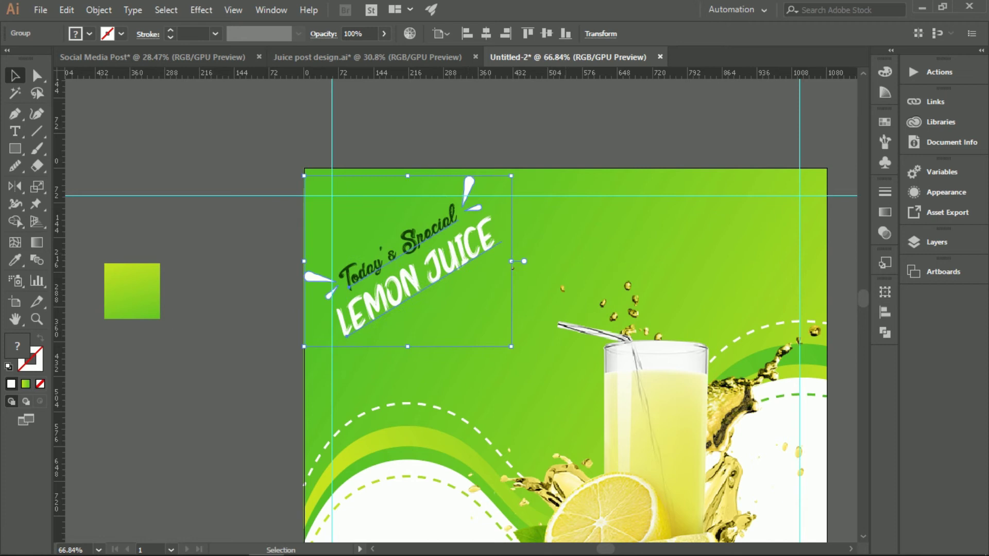
{"action": "key", "text": "ctrl+shift+a"}
- Move the phone, website and ORDER NOW group into the artboard's bottom-left corner, aligned to the left and bottom margin guides
{"action": "scroll", "coordinate": [513, 267], "scroll_direction": "down", "scroll_amount": 4}
{"action": "scroll", "coordinate": [640, 327], "scroll_direction": "up", "scroll_amount": 1}
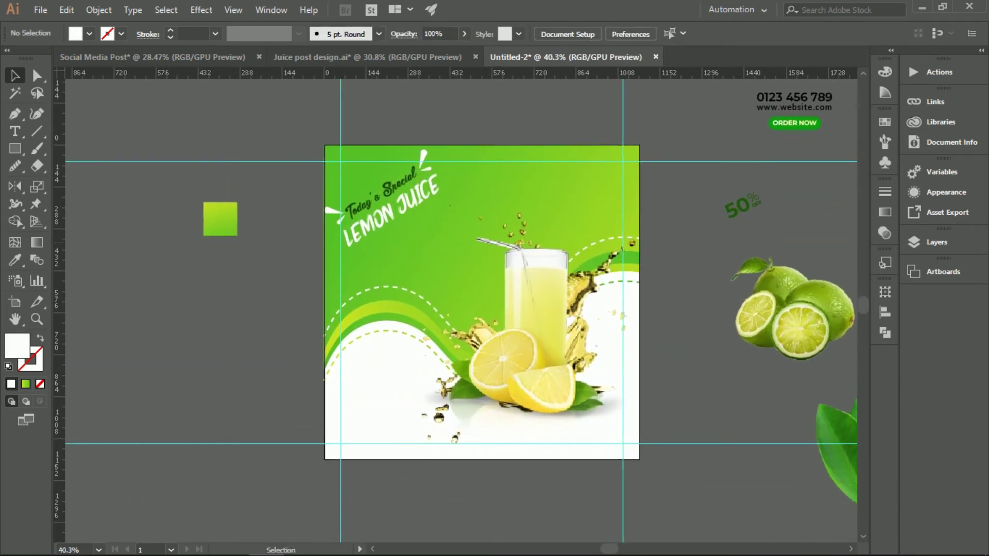
{"action": "left_click", "coordinate": [788, 114]}
{"action": "left_click_drag", "start_coordinate": [767, 157], "coordinate": [412, 404]}
{"action": "scroll", "coordinate": [443, 397], "scroll_direction": "up", "scroll_amount": 5}
{"action": "left_click_drag", "start_coordinate": [524, 356], "coordinate": [509, 370]}
{"action": "key", "text": "ctrl+shift+a"}
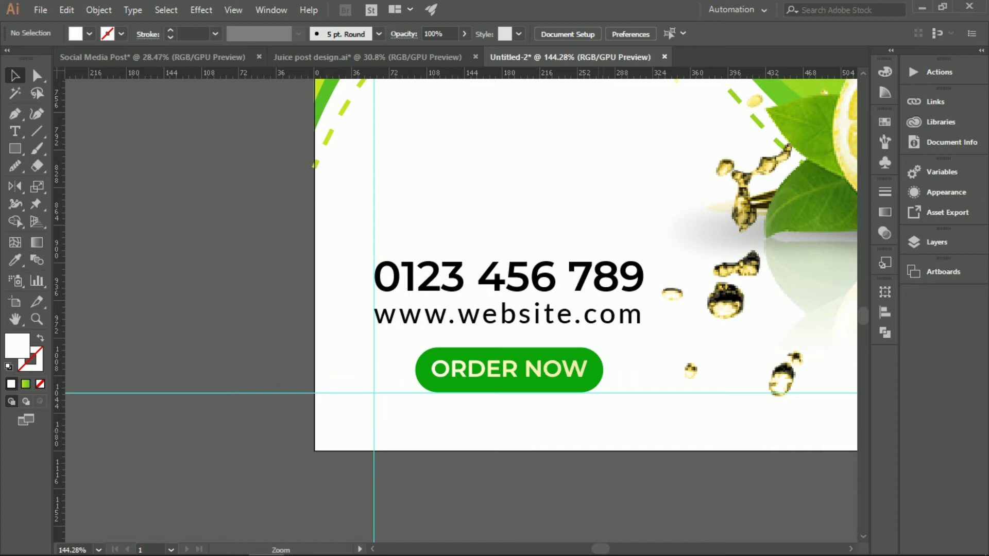
{"action": "scroll", "coordinate": [316, 398], "scroll_direction": "down", "scroll_amount": 5}
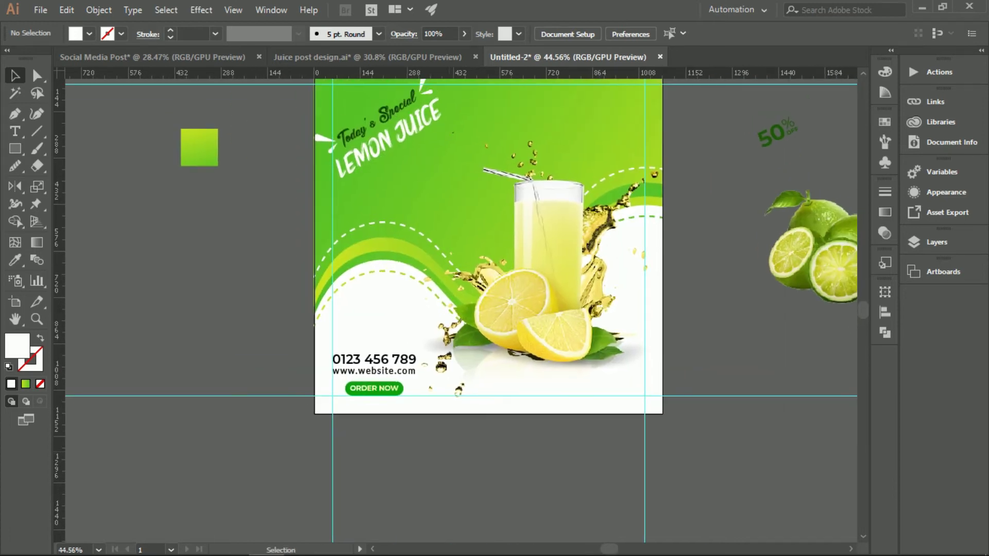
{"action": "scroll", "coordinate": [489, 247], "scroll_direction": "down", "scroll_amount": 2}
{"action": "scroll", "coordinate": [489, 246], "scroll_direction": "up", "scroll_amount": 2}
{"action": "scroll", "coordinate": [488, 246], "scroll_direction": "down", "scroll_amount": 1}
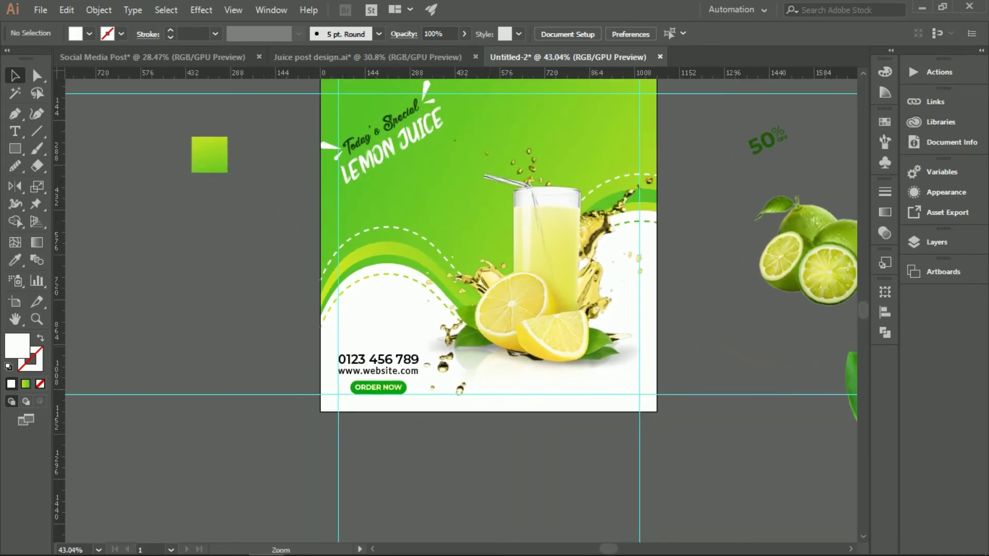
- Draw a circle about 224 pt in diameter beyond the artboard's right edge, above the 50% OFF text
{"action": "left_click_drag", "start_coordinate": [488, 255], "coordinate": [388, 343]}
{"action": "scroll", "coordinate": [615, 296], "scroll_direction": "up", "scroll_amount": 3}
{"action": "left_click", "coordinate": [666, 240]}
{"action": "key", "text": "ctrl+shift+a"}
{"action": "left_click_drag", "start_coordinate": [461, 309], "coordinate": [399, 419]}
{"action": "left_click_drag", "start_coordinate": [569, 212], "coordinate": [631, 233]}
{"action": "key", "text": "i"}
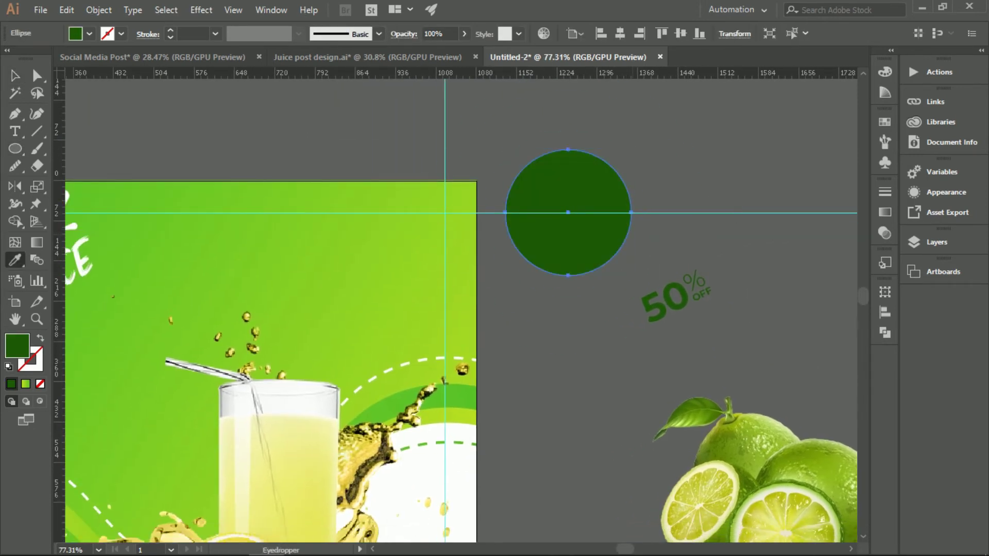
- Give the circle no fill and a 3 pt white dashed outline
{"action": "left_click", "coordinate": [89, 34]}
{"action": "left_click", "coordinate": [30, 58]}
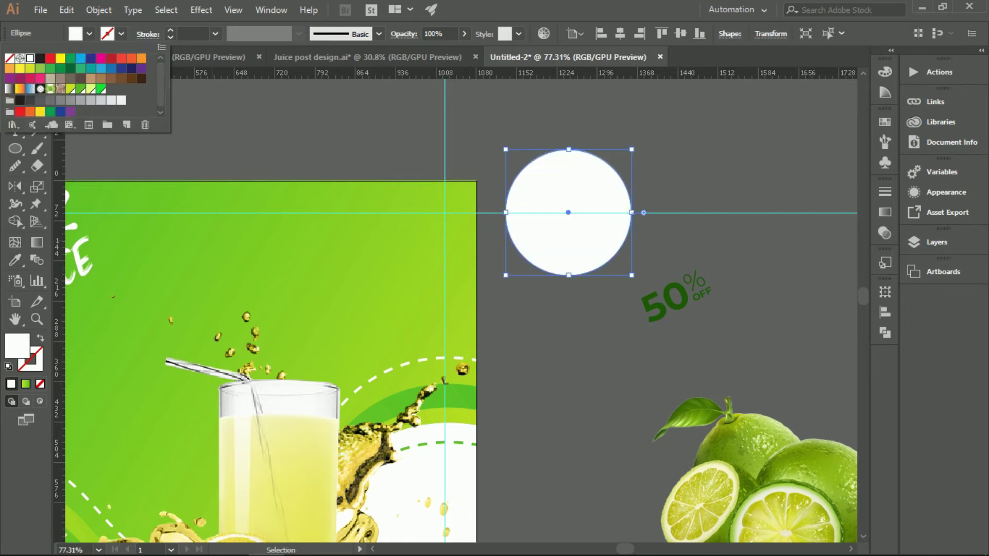
{"action": "key", "text": "Escape"}
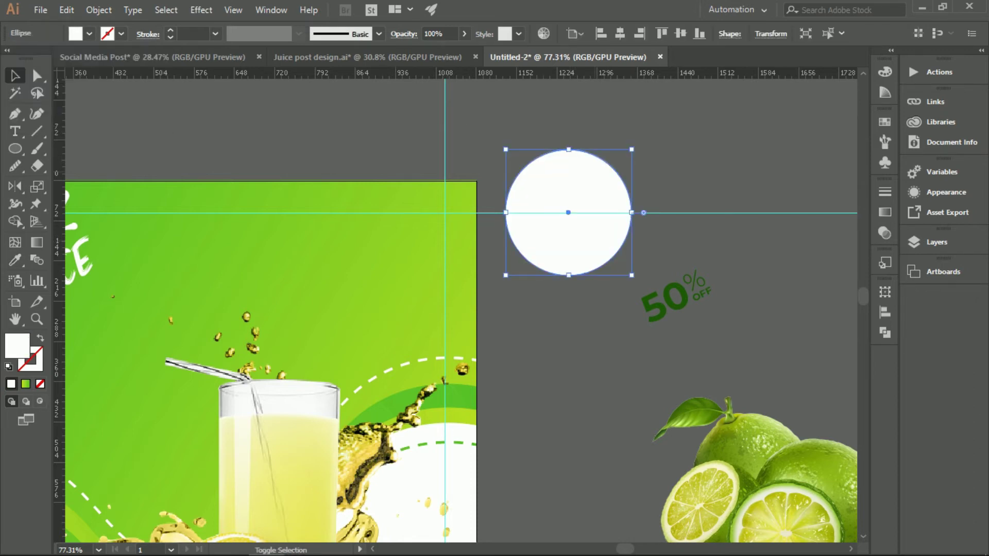
{"action": "key", "text": "shift+x"}
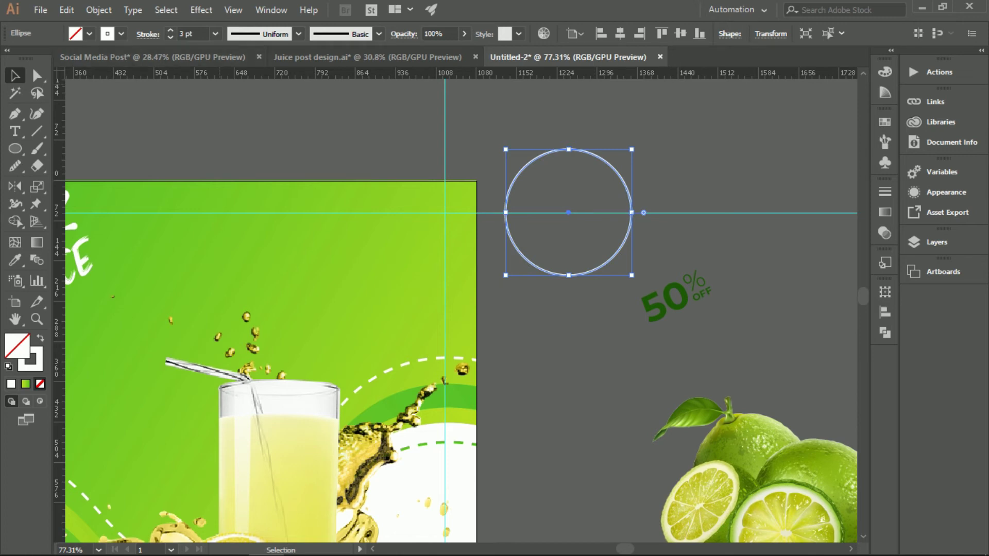
{"action": "left_click", "coordinate": [148, 34]}
{"action": "left_click", "coordinate": [9, 133]}
{"action": "left_click", "coordinate": [309, 129]}
{"action": "left_click", "coordinate": [596, 157]}
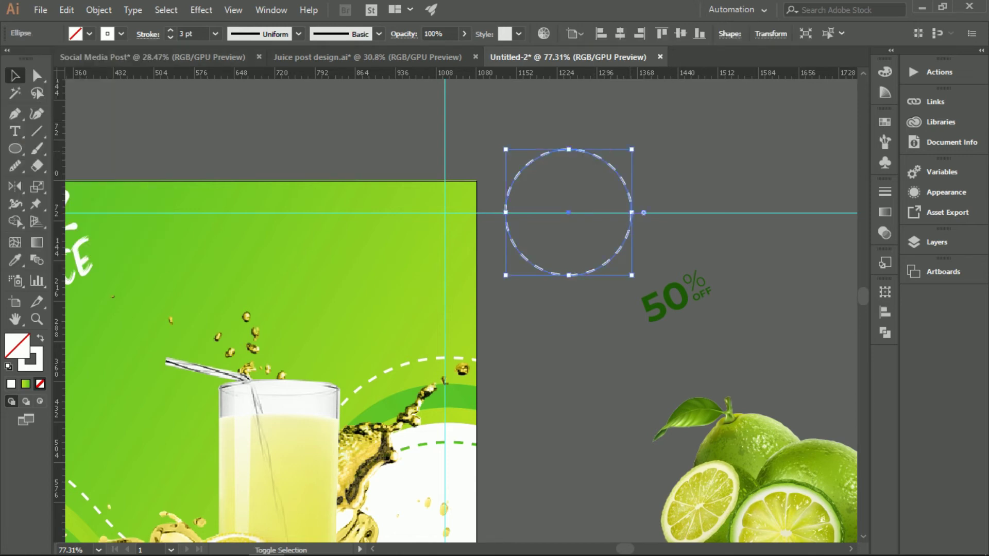
- Move the 50% OFF text to the centre of the dashed circle and group the two
{"action": "left_click_drag", "start_coordinate": [677, 306], "coordinate": [576, 222]}
{"action": "left_click_drag", "start_coordinate": [501, 149], "coordinate": [630, 279]}
{"action": "key", "text": "ctrl+g"}
{"action": "key", "text": "ctrl+shift+a"}
- Scale down the 50% OFF badge and place it beside the glass's upper left rim on the artboard
{"action": "left_click", "coordinate": [566, 154]}
{"action": "left_click_drag", "start_coordinate": [670, 309], "coordinate": [764, 269]}
{"action": "left_click_drag", "start_coordinate": [723, 112], "coordinate": [676, 158]}
{"action": "left_click_drag", "start_coordinate": [667, 193], "coordinate": [363, 300]}
{"action": "key", "text": "ctrl+shift+a"}
{"action": "key", "text": "ctrl+shift+a"}
- Draw a hexagon about 174 pt wide with the Polygon tool in the empty area beyond the artboard's right edge
{"action": "scroll", "coordinate": [503, 298], "scroll_direction": "down", "scroll_amount": 2}
{"action": "left_click_drag", "start_coordinate": [502, 297], "coordinate": [384, 412]}
{"action": "mouse_move", "coordinate": [15, 149]}
{"action": "left_mouse_down"}
{"action": "mouse_move", "coordinate": [57, 185]}
{"action": "mouse_move", "coordinate": [56, 202]}
{"action": "left_mouse_up"}
{"action": "left_click_drag", "start_coordinate": [605, 217], "coordinate": [642, 249]}
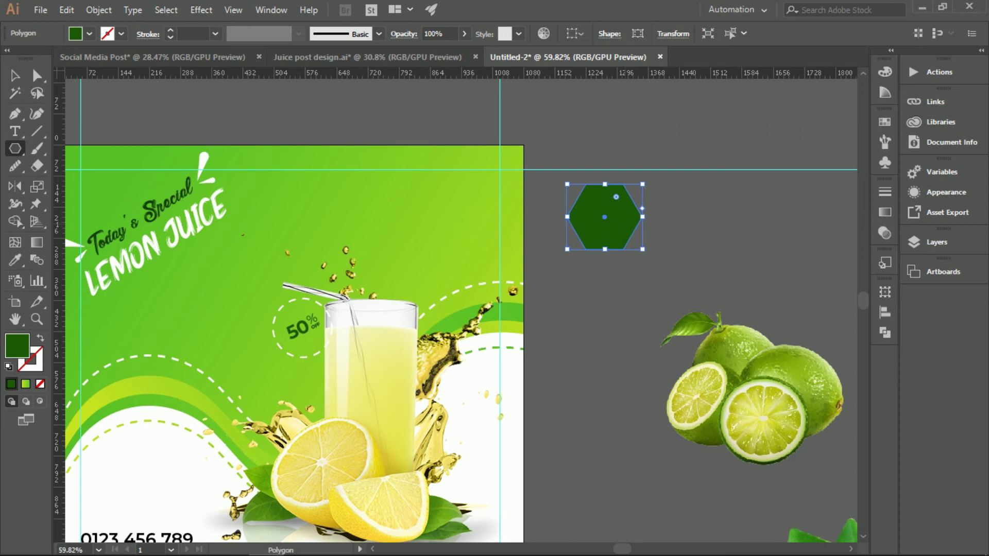
{"action": "left_click", "coordinate": [649, 219]}
{"action": "scroll", "coordinate": [650, 219], "scroll_direction": "up", "scroll_amount": 1}
{"action": "left_click", "coordinate": [604, 211]}
- Fill the hexagon with white
{"action": "key", "text": "i"}
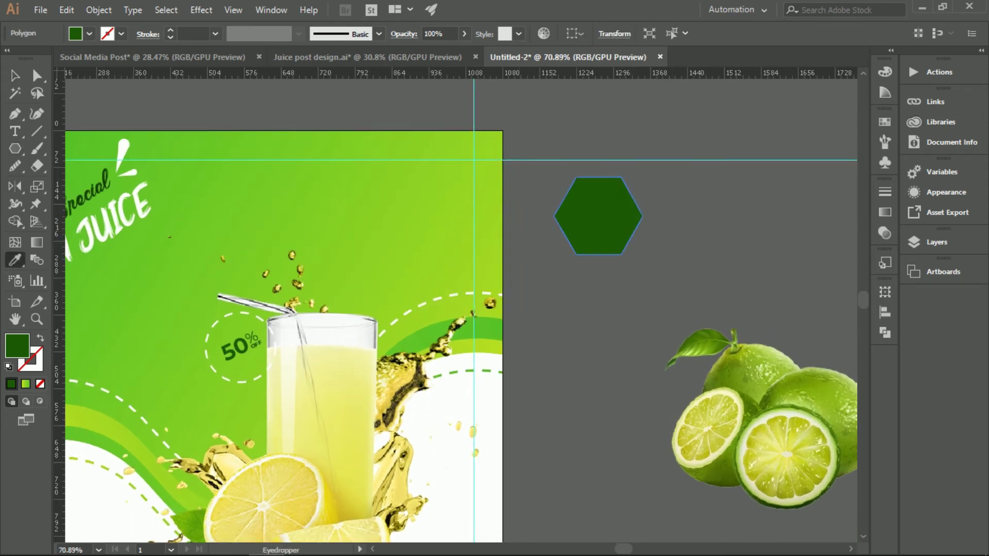
{"action": "left_click", "coordinate": [436, 345]}
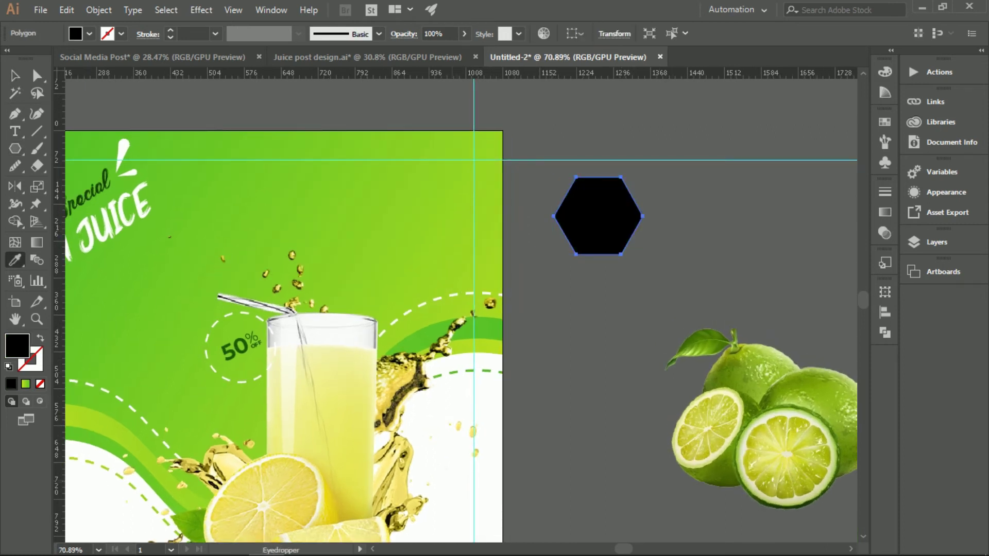
{"action": "key", "text": "v"}
{"action": "left_click", "coordinate": [89, 33]}
{"action": "left_click", "coordinate": [26, 51]}
{"action": "key", "text": "Escape"}
{"action": "key", "text": "ctrl+shift+a"}
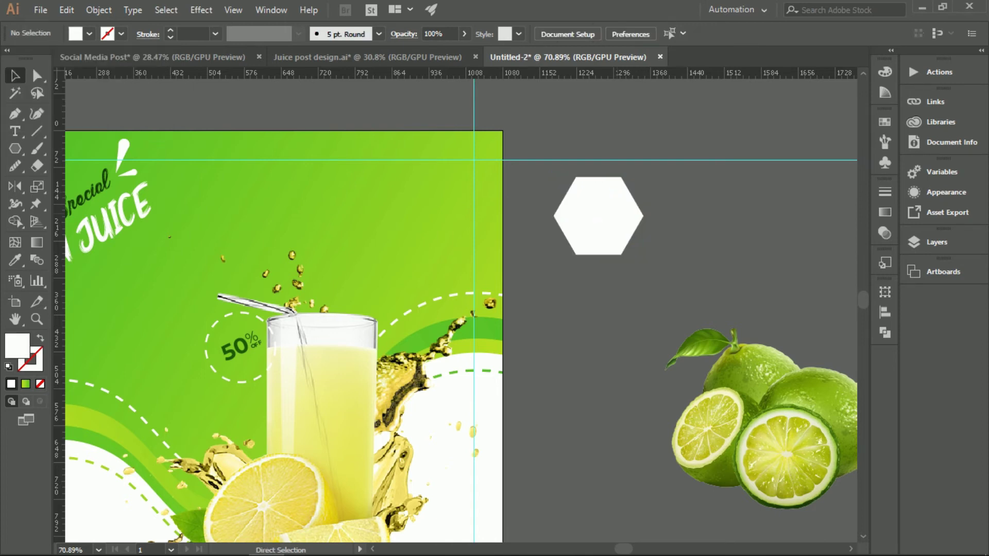
- Add a smaller concentric copy inside the white hexagon and combine both with Exclude into a hexagonal ring
{"action": "scroll", "coordinate": [604, 214], "scroll_direction": "up", "scroll_amount": 2}
{"action": "left_click", "coordinate": [604, 213]}
{"action": "left_click_drag", "start_coordinate": [659, 161], "coordinate": [637, 181]}
{"action": "key", "text": "ctrl+shift+a"}
{"action": "key", "text": "ctrl+a"}
{"action": "key", "text": "ctrl+shift+F9"}
{"action": "left_click", "coordinate": [797, 323]}
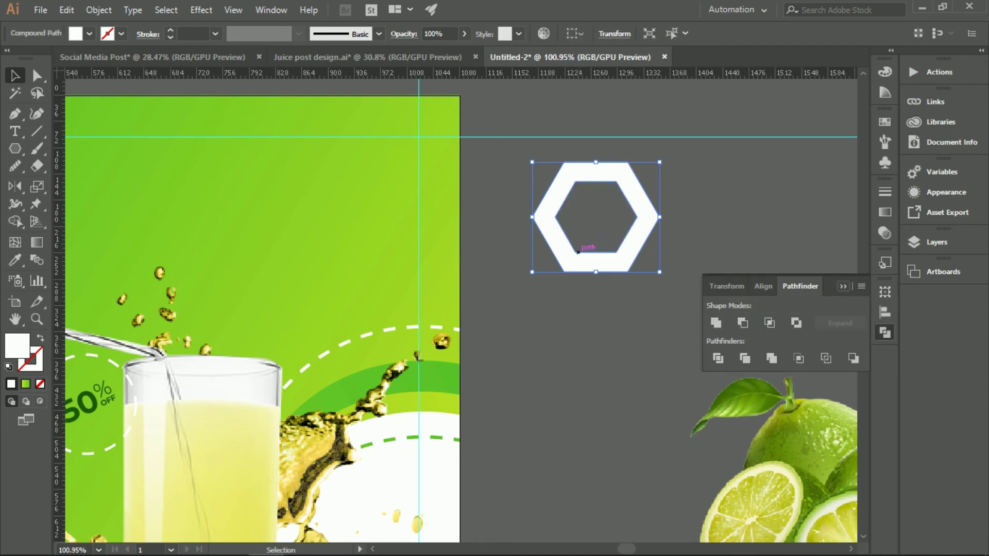
{"action": "left_click", "coordinate": [885, 333]}
{"action": "key", "text": "ctrl+shift+a"}
- Hide the rulers and add the two-line text LOGO HERE at 60 pt just above the hexagonal ring
{"action": "scroll", "coordinate": [520, 237], "scroll_direction": "down", "scroll_amount": 2}
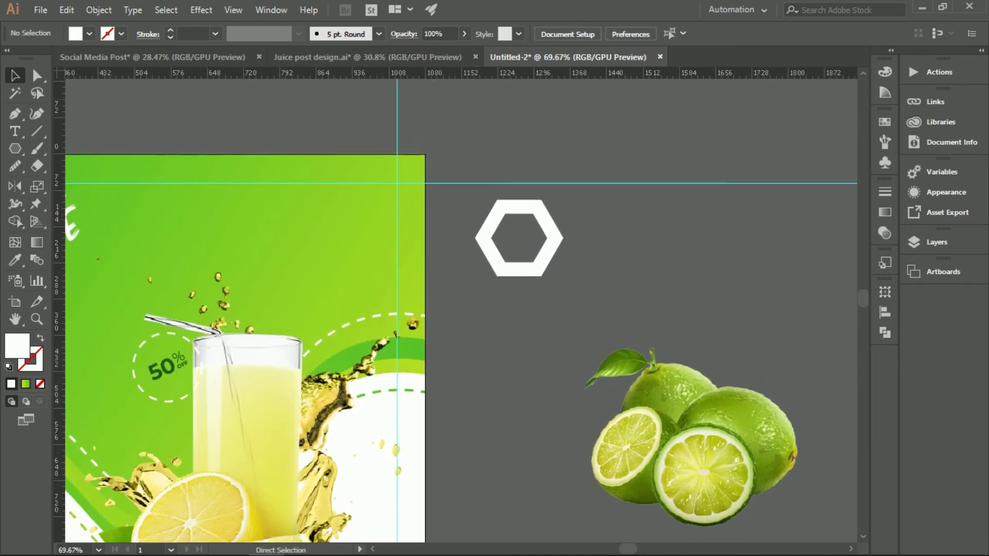
{"action": "key", "text": "ctrl+r"}
{"action": "key", "text": "t"}
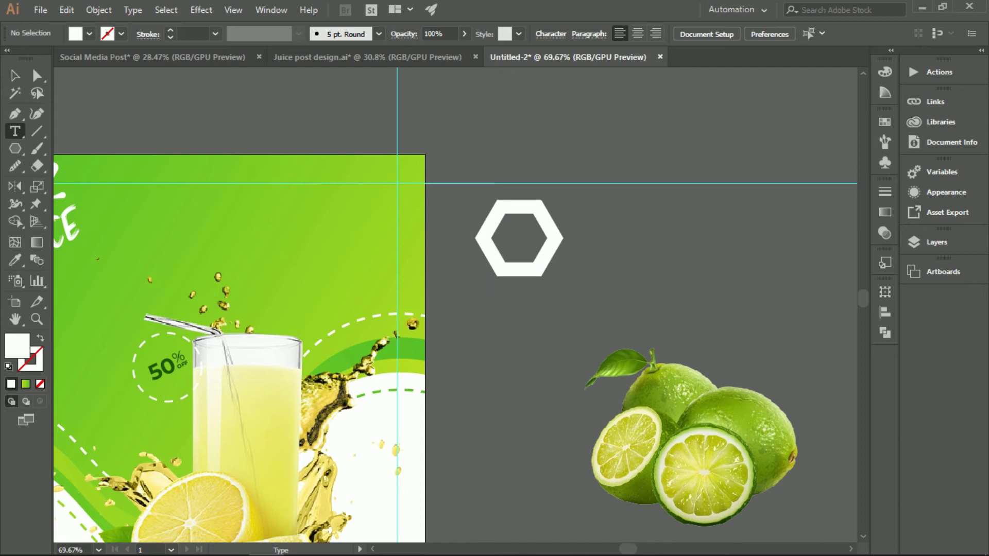
{"action": "left_click", "coordinate": [484, 173]}
{"action": "right_click", "coordinate": [482, 173]}
{"action": "mouse_move", "coordinate": [518, 252]}
{"action": "left_click", "coordinate": [732, 479]}
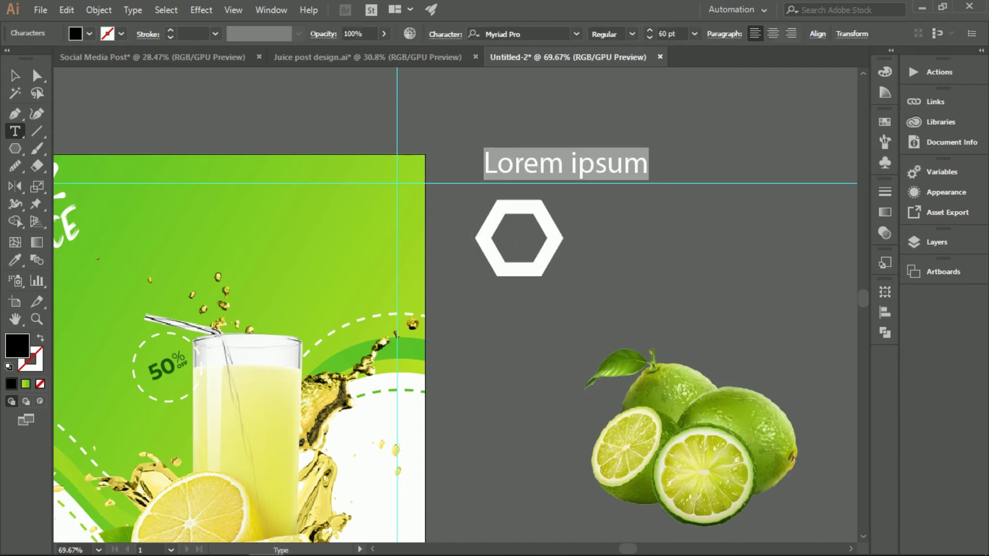
{"action": "type", "text": "LOGO"}
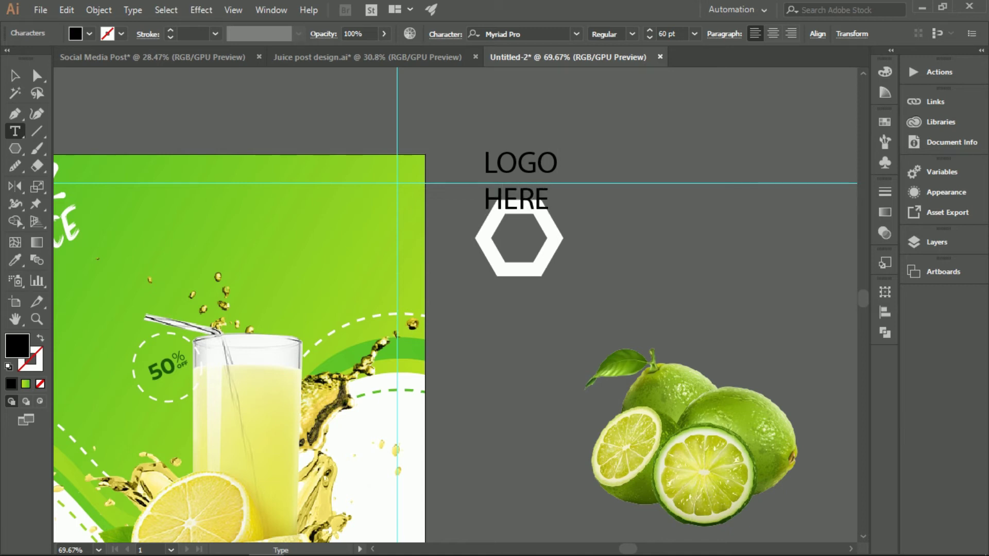
{"action": "key", "text": "Escape"}
- Set the LOGO HERE text in Montserrat Bold and give the word HERE a light Montserrat weight
{"action": "type", "text": "mon"}
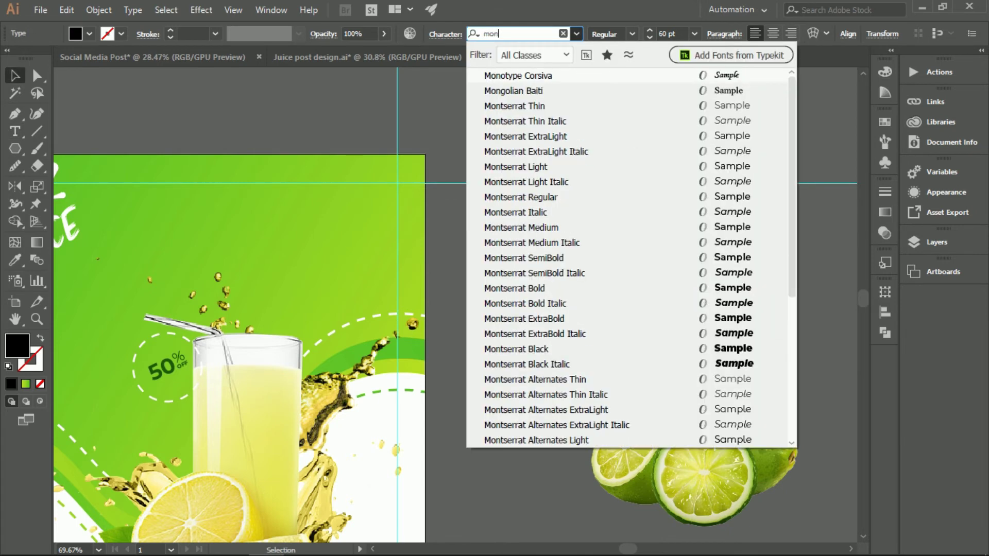
{"action": "key", "text": "Down"}
{"action": "key", "text": "Return"}
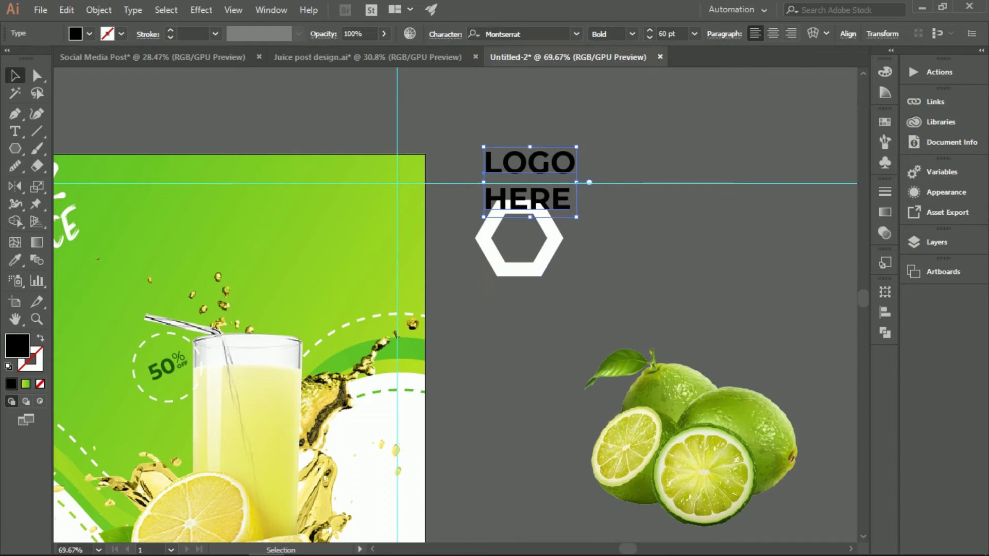
{"action": "double_click", "coordinate": [528, 199]}
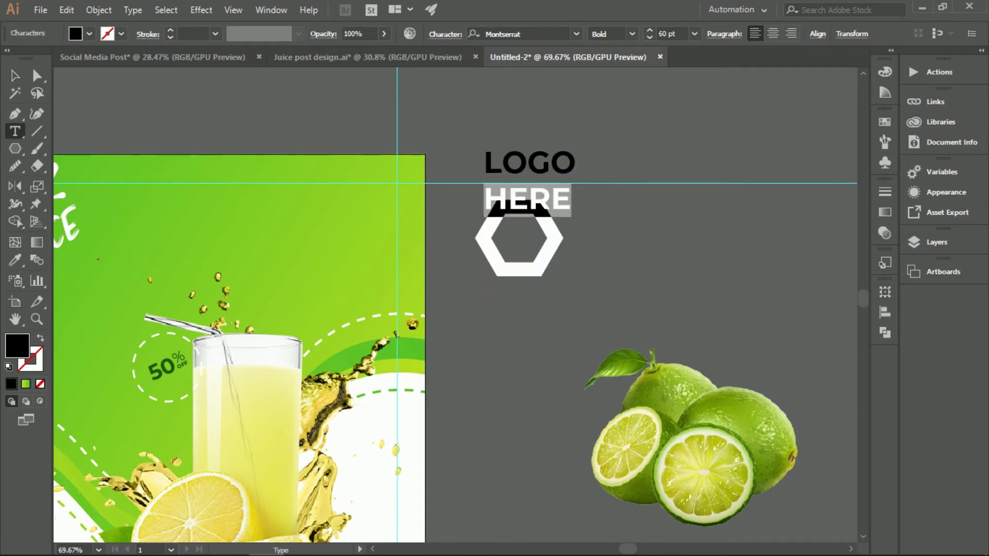
{"action": "left_click", "coordinate": [632, 34]}
{"action": "left_click", "coordinate": [613, 113]}
{"action": "key", "text": "Escape"}
- Place the LOGO HERE text beside the hexagonal ring's right side and rotate the ring 90° so it stands on a corner
{"action": "left_click_drag", "start_coordinate": [484, 168], "coordinate": [577, 216]}
{"action": "left_click", "coordinate": [553, 238]}
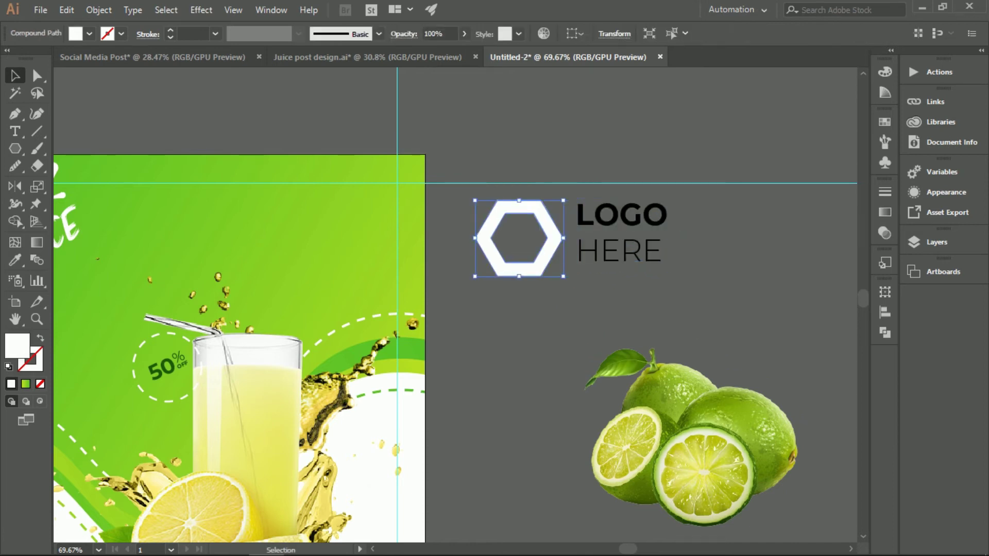
{"action": "left_click_drag", "start_coordinate": [567, 281], "coordinate": [585, 166]}
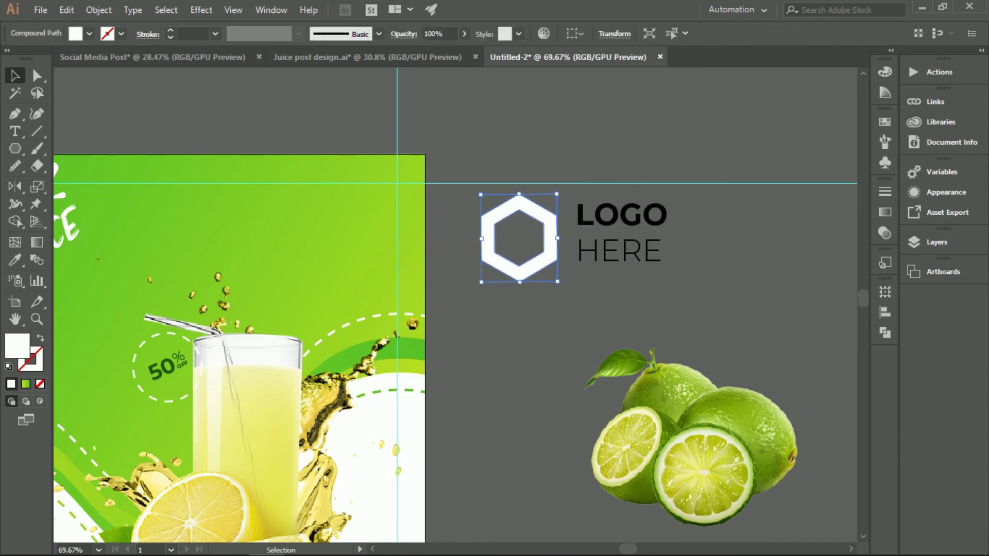
{"action": "left_click", "coordinate": [572, 299]}
{"action": "left_click_drag", "start_coordinate": [635, 237], "coordinate": [628, 240]}
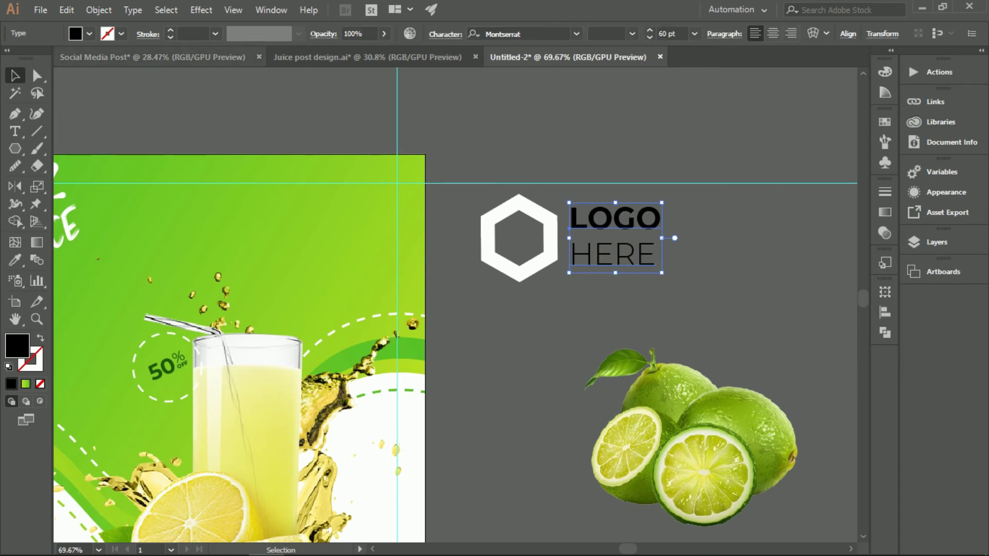
- Fill the LOGO HERE text with white and group it with the hexagonal ring
{"action": "left_click", "coordinate": [89, 34]}
{"action": "left_click", "coordinate": [30, 57]}
{"action": "left_click", "coordinate": [515, 330]}
{"action": "left_click_drag", "start_coordinate": [466, 191], "coordinate": [669, 291]}
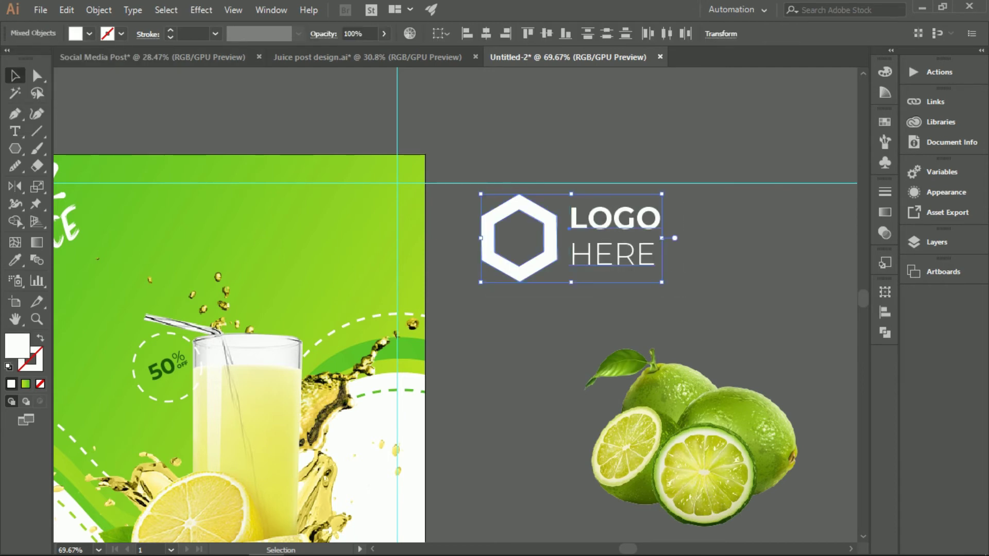
{"action": "key", "text": "ctrl+g"}
- Scale the logo group down to about 179 pt wide and place it inside the artboard's top-right margin guides
{"action": "left_click_drag", "start_coordinate": [664, 191], "coordinate": [571, 238]}
{"action": "left_click_drag", "start_coordinate": [505, 239], "coordinate": [330, 183]}
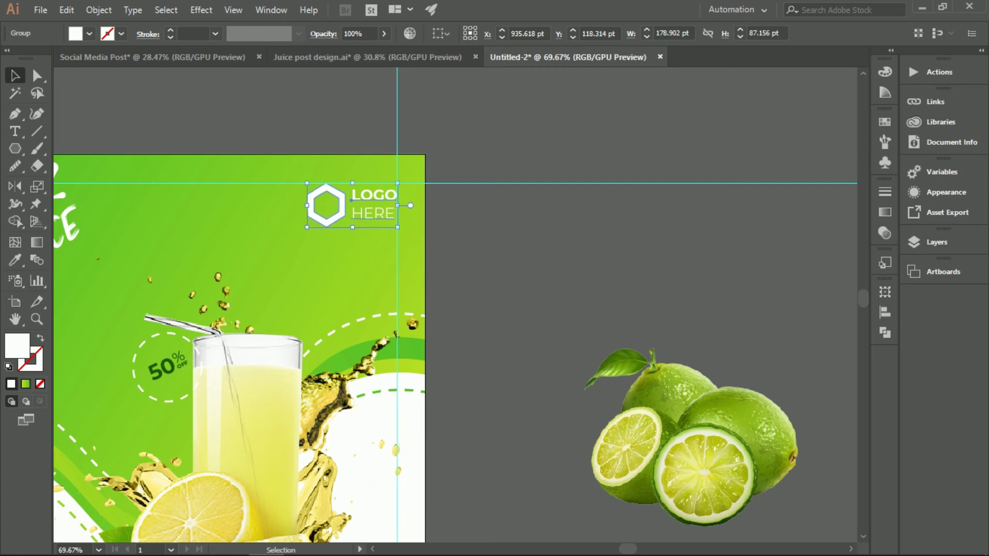
{"action": "left_click", "coordinate": [668, 171]}
{"action": "left_click_drag", "start_coordinate": [668, 171], "coordinate": [577, 178]}
{"action": "left_click_drag", "start_coordinate": [438, 199], "coordinate": [546, 185]}
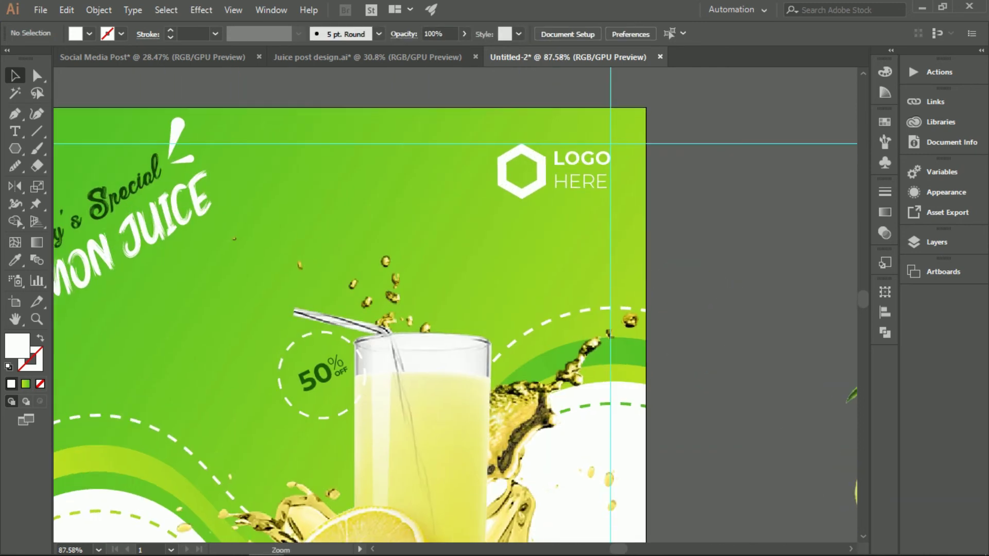
- Ungroup the logo, scale down the hexagonal ring beside the text and regroup the parts
{"action": "left_click", "coordinate": [540, 171]}
{"action": "left_click", "coordinate": [573, 184]}
{"action": "scroll", "coordinate": [572, 184], "scroll_direction": "up", "scroll_amount": 1}
{"action": "right_click", "coordinate": [580, 180]}
{"action": "left_click", "coordinate": [608, 276]}
{"action": "left_click", "coordinate": [502, 172]}
{"action": "left_click_drag", "start_coordinate": [508, 134], "coordinate": [534, 170]}
{"action": "left_click", "coordinate": [566, 180], "text": "shift"}
{"action": "key", "text": "ctrl+g"}
- Scale the logo group down to about 136 pt wide and nudge it up to the top margin guide
{"action": "left_click_drag", "start_coordinate": [493, 197], "coordinate": [513, 189]}
{"action": "left_click", "coordinate": [597, 203]}
{"action": "left_click", "coordinate": [613, 177]}
{"action": "key", "text": "Up"}
{"action": "key", "text": "Up"}
{"action": "key", "text": "Up"}
{"action": "key", "text": "Up"}
{"action": "key", "text": "Up"}
{"action": "key", "text": "Up"}
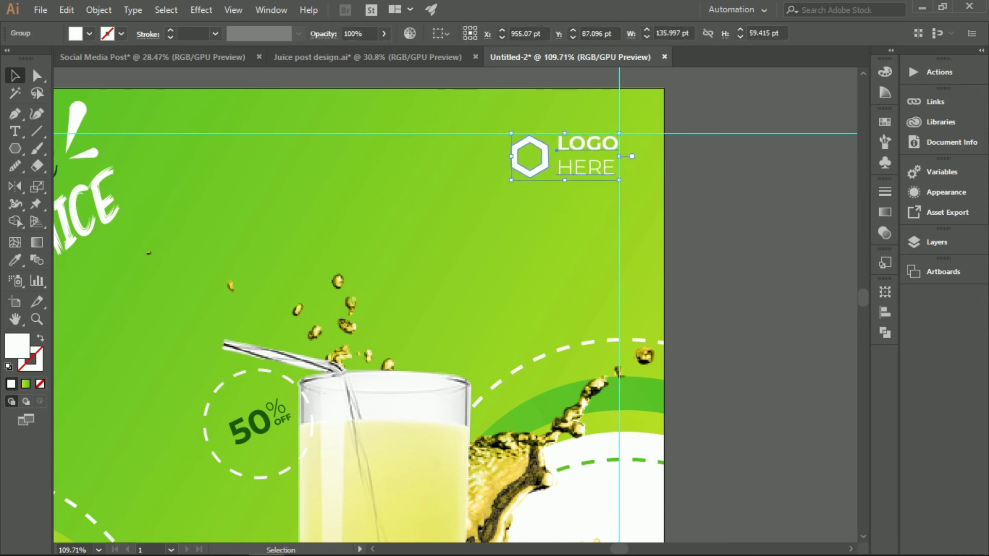
- Draw a closed curved shape over the artboard's bottom-right corner with the Pen tool
{"action": "left_click", "coordinate": [742, 247]}
{"action": "left_click_drag", "start_coordinate": [744, 252], "coordinate": [670, 258]}
{"action": "left_click_drag", "start_coordinate": [705, 410], "coordinate": [685, 334]}
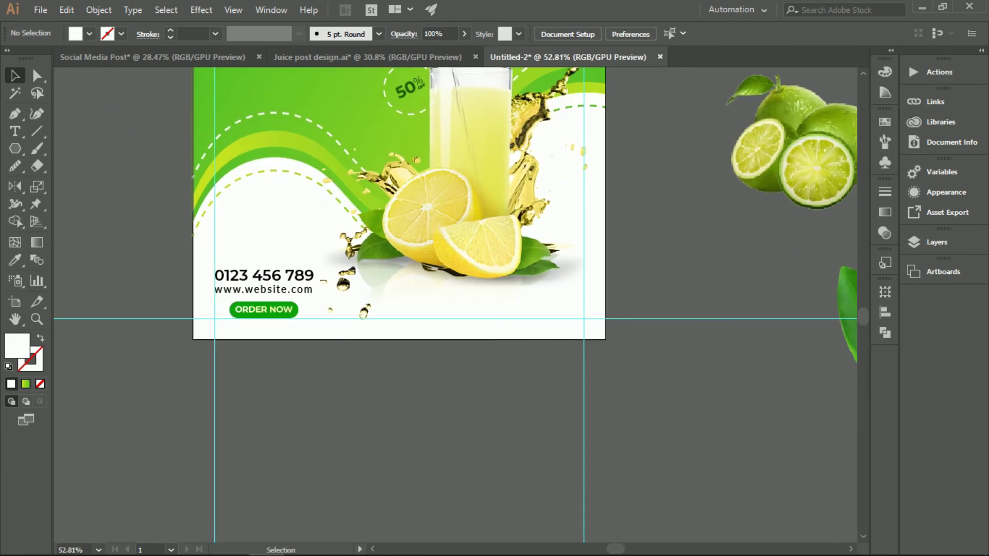
{"action": "left_click_drag", "start_coordinate": [605, 219], "coordinate": [504, 285]}
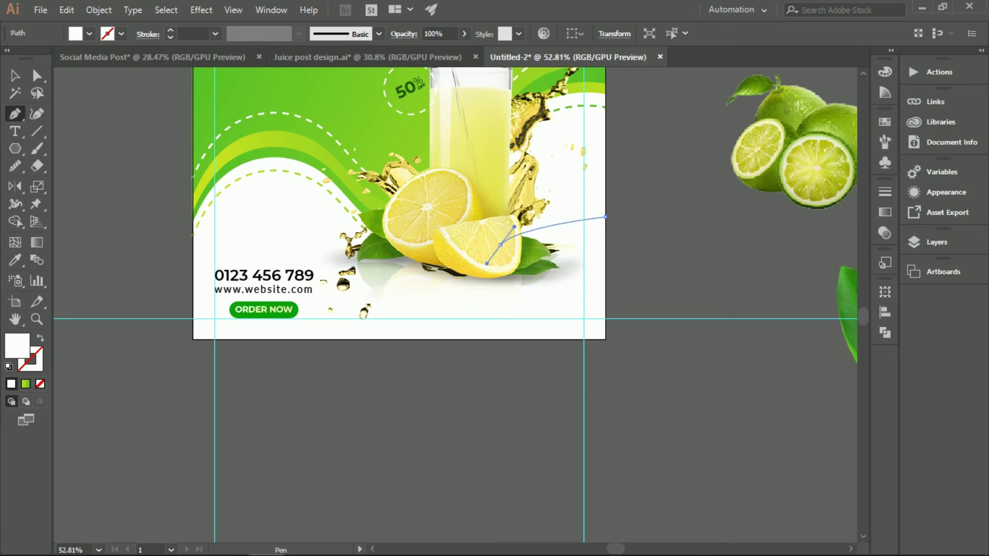
{"action": "key", "text": "ctrl+z"}
{"action": "left_click", "coordinate": [470, 338]}
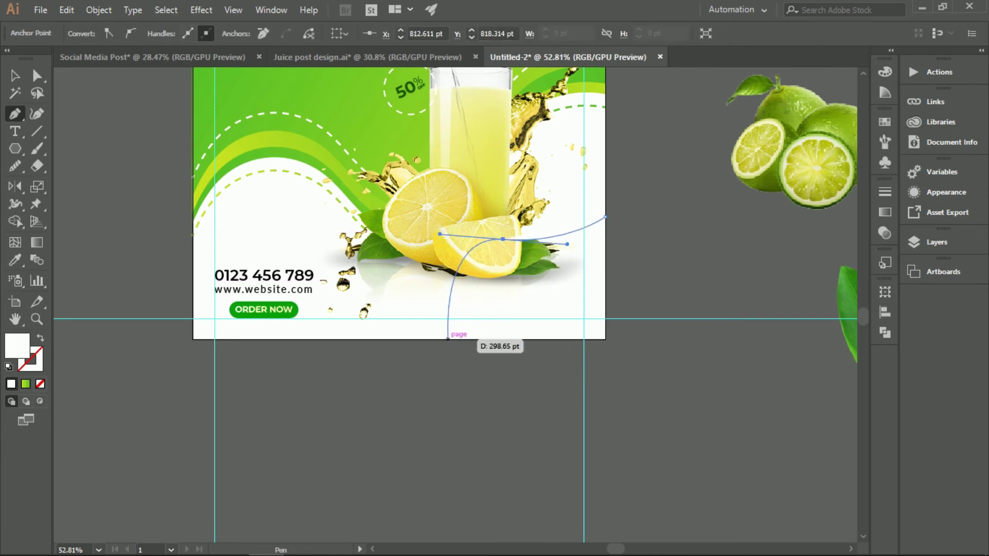
{"action": "left_click_drag", "start_coordinate": [422, 339], "coordinate": [449, 402]}
{"action": "left_click", "coordinate": [605, 338]}
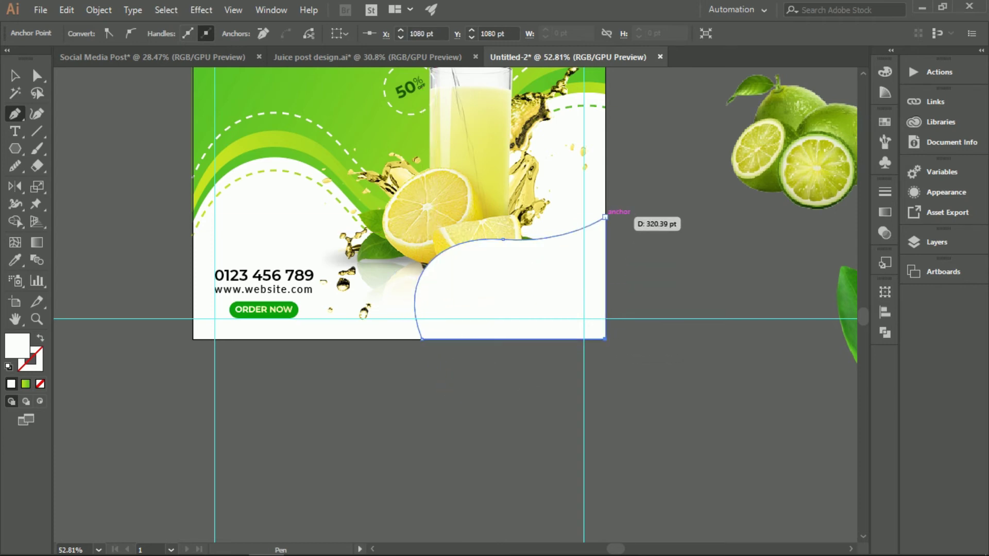
{"action": "left_click", "coordinate": [605, 216]}
- Fill the curved corner shape with the green gradient sampled from the small square beside the artboard
{"action": "scroll", "coordinate": [605, 216], "scroll_direction": "down", "scroll_amount": 2}
{"action": "key", "text": "v"}
{"action": "key", "text": "i"}
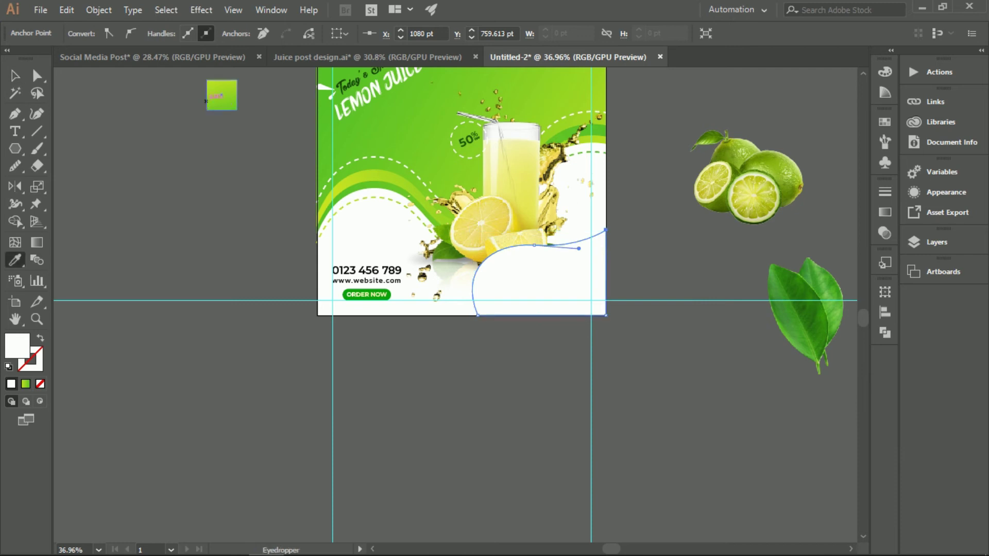
{"action": "left_click", "coordinate": [222, 94]}
{"action": "key", "text": "v"}
{"action": "key", "text": "ctrl+shift+a"}
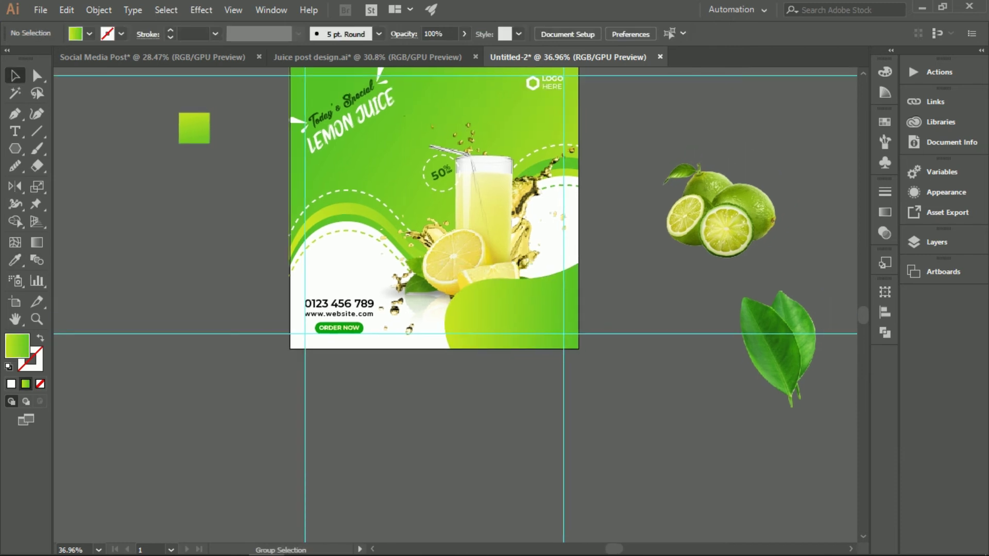
- Bring the lemonade glass image to the front
{"action": "right_click", "coordinate": [474, 254]}
{"action": "mouse_move", "coordinate": [515, 374]}
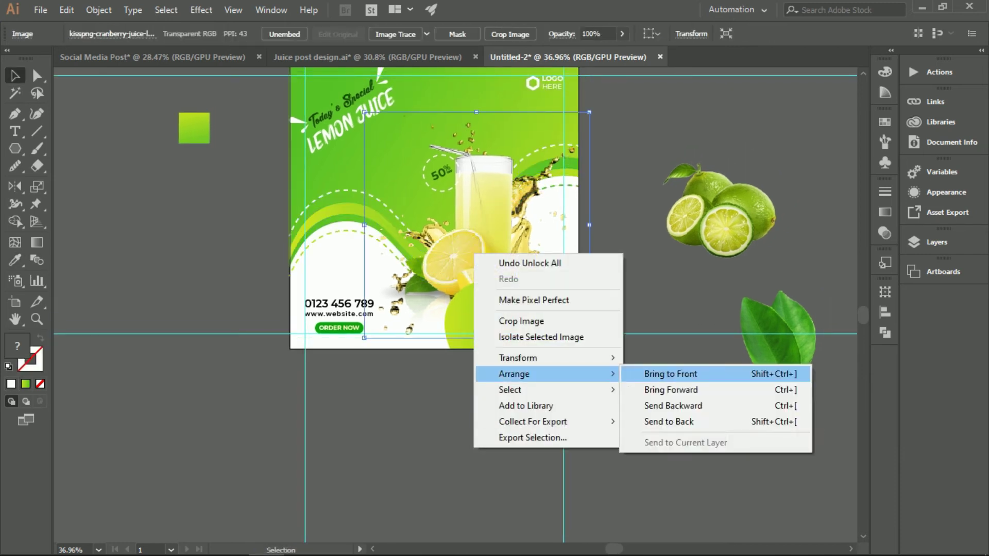
{"action": "left_click", "coordinate": [670, 374]}
{"action": "key", "text": "ctrl+shift+a"}
{"action": "scroll", "coordinate": [453, 304], "scroll_direction": "down", "scroll_amount": 2}
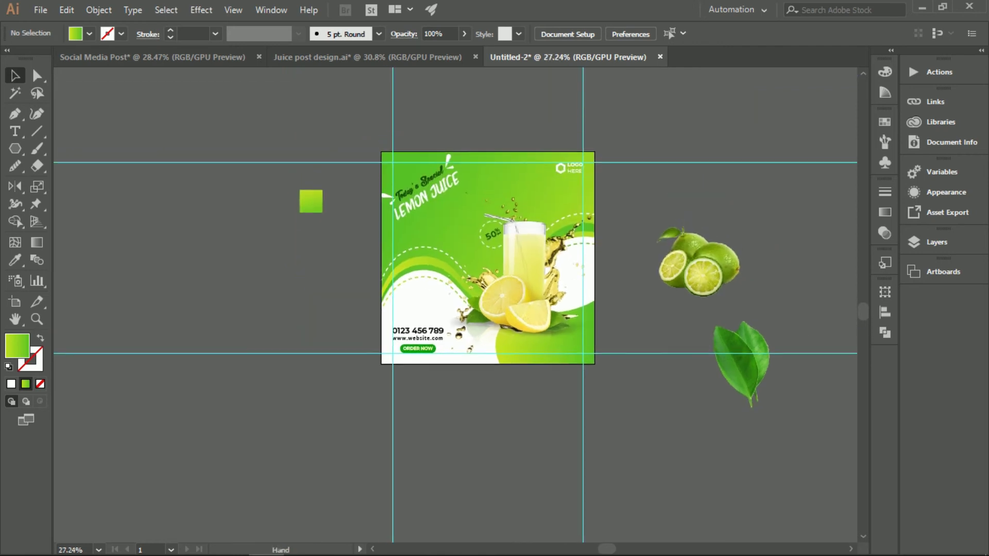
- Delete the green gradient shape from the artboard's bottom-right corner
{"action": "scroll", "coordinate": [453, 304], "scroll_direction": "up", "scroll_amount": 3}
{"action": "left_click", "coordinate": [535, 331]}
{"action": "key", "text": "Delete"}
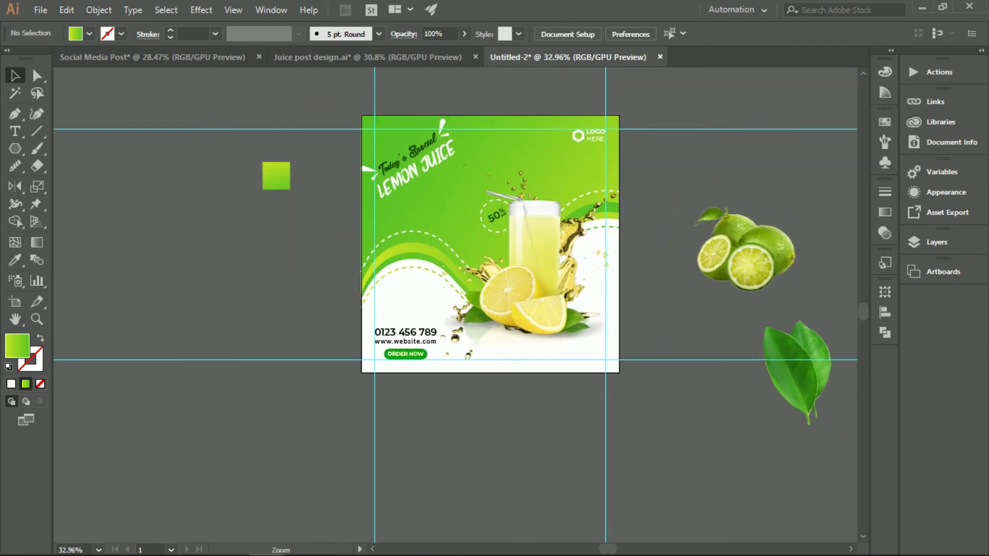
- Embed the lime and leaf images and scale both down beside the artboard
{"action": "key", "text": "ctrl+r"}
{"action": "scroll", "coordinate": [454, 273], "scroll_direction": "down", "scroll_amount": 1}
{"action": "key", "text": "ctrl+r"}
{"action": "key", "text": "v"}
{"action": "right_click", "coordinate": [613, 103]}
{"action": "left_click", "coordinate": [670, 230]}
{"action": "left_click_drag", "start_coordinate": [618, 222], "coordinate": [814, 469]}
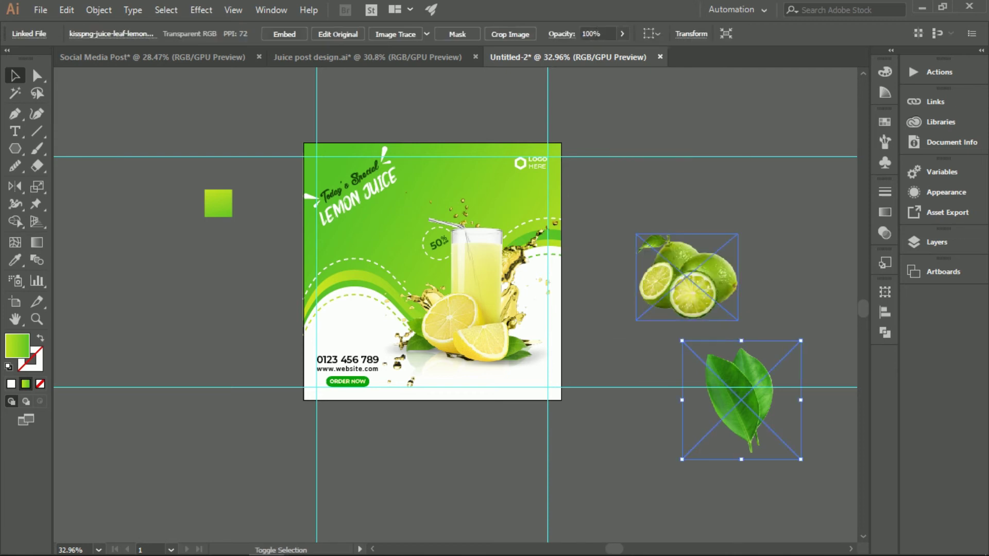
{"action": "left_click_drag", "start_coordinate": [738, 233], "coordinate": [719, 169]}
{"action": "left_click_drag", "start_coordinate": [737, 396], "coordinate": [680, 294]}
{"action": "left_click_drag", "start_coordinate": [729, 240], "coordinate": [718, 270]}
{"action": "scroll", "coordinate": [449, 238], "scroll_direction": "up", "scroll_amount": 2}
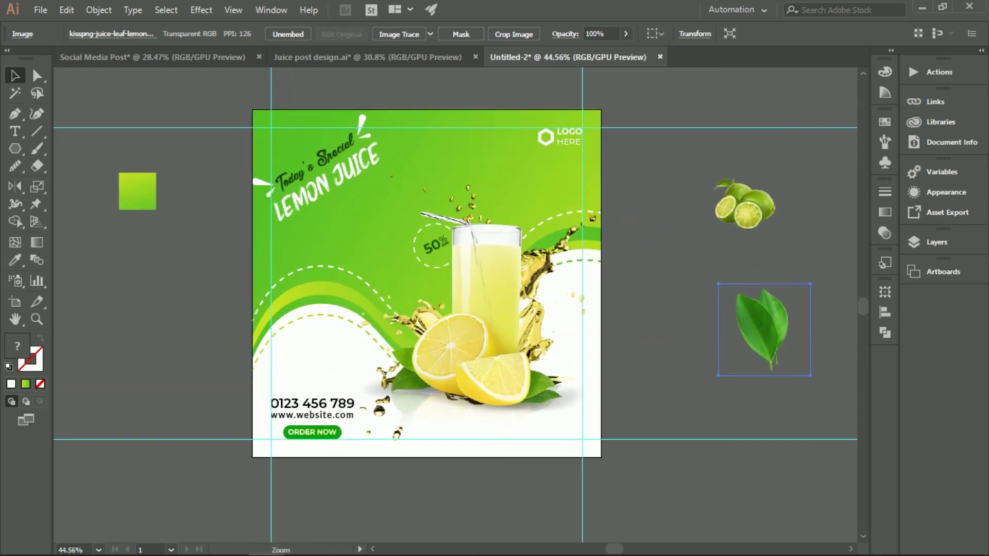
- Copy the leaf image onto the artboard, scale it down and place it above the phone number
{"action": "left_click_drag", "start_coordinate": [762, 330], "coordinate": [329, 276]}
{"action": "left_click_drag", "start_coordinate": [378, 237], "coordinate": [352, 255]}
{"action": "left_click_drag", "start_coordinate": [320, 291], "coordinate": [312, 367]}
{"action": "left_click_drag", "start_coordinate": [343, 336], "coordinate": [304, 366]}
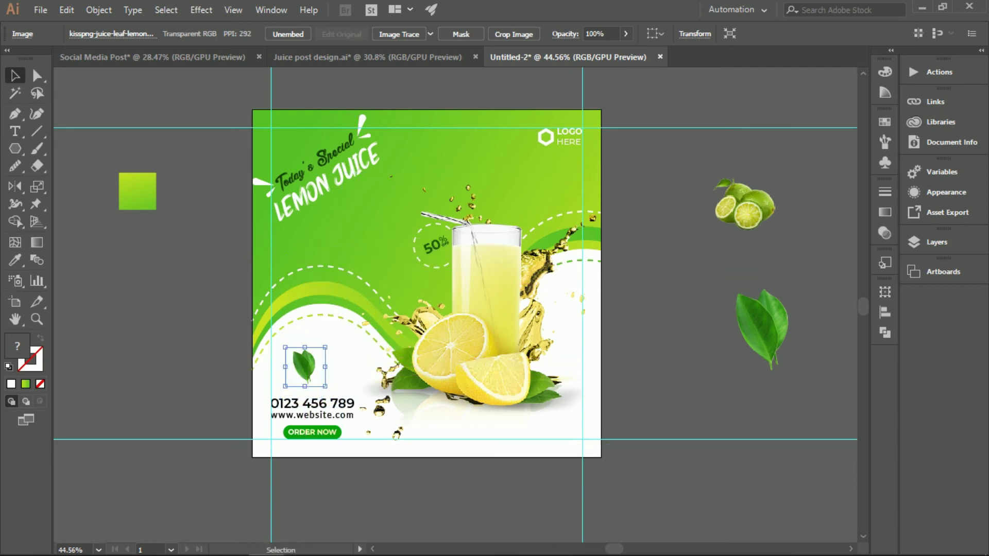
- Apply a slight Gaussian Blur to the small leaf and place a copy of it above the glass
{"action": "left_click", "coordinate": [201, 10]}
{"action": "mouse_move", "coordinate": [286, 249]}
{"action": "left_click", "coordinate": [394, 254]}
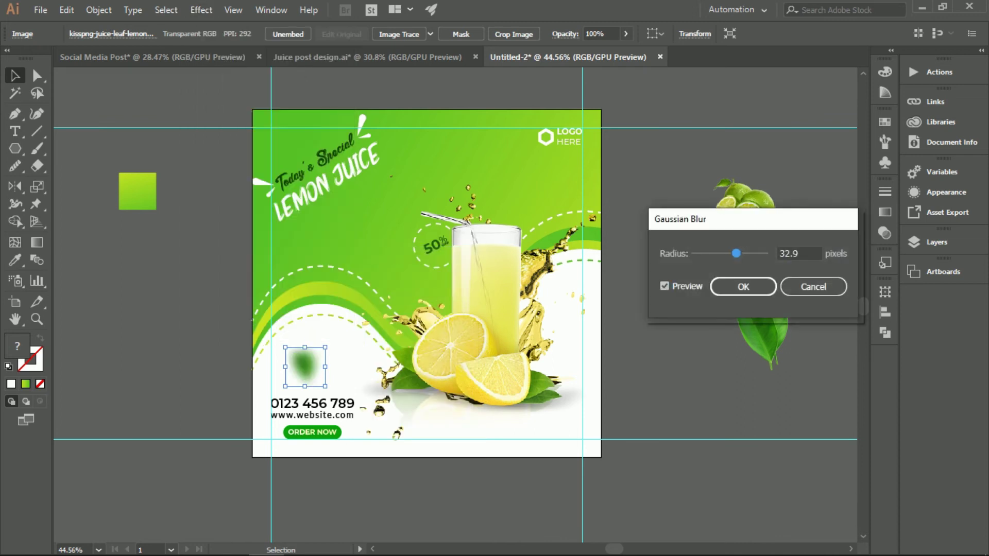
{"action": "left_click", "coordinate": [743, 286]}
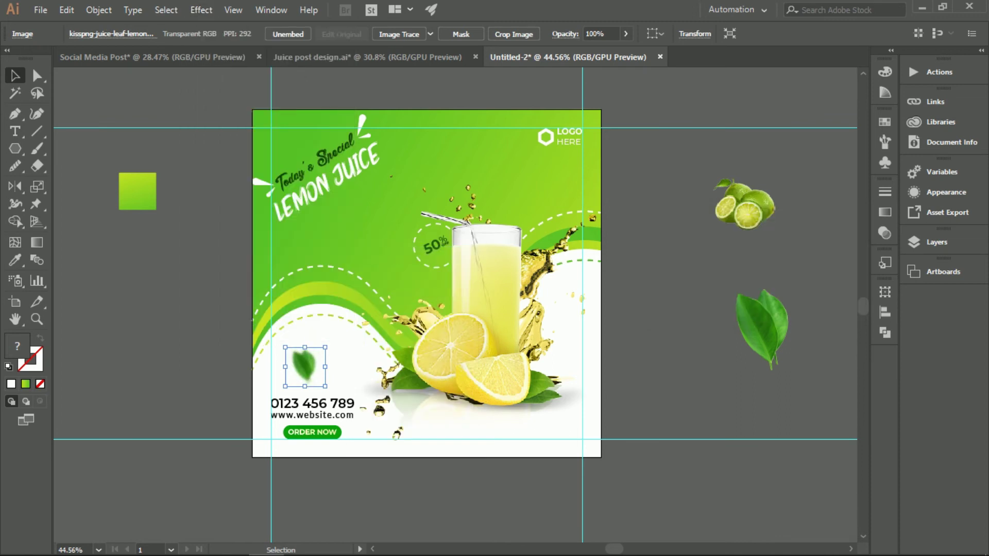
{"action": "left_click_drag", "start_coordinate": [304, 366], "coordinate": [464, 166]}
{"action": "left_click", "coordinate": [670, 170]}
- Apply a Gaussian Blur with an 81-pixel radius to the lime image
{"action": "left_click", "coordinate": [744, 204]}
{"action": "left_click", "coordinate": [201, 9]}
{"action": "mouse_move", "coordinate": [278, 251]}
{"action": "left_click", "coordinate": [403, 254]}
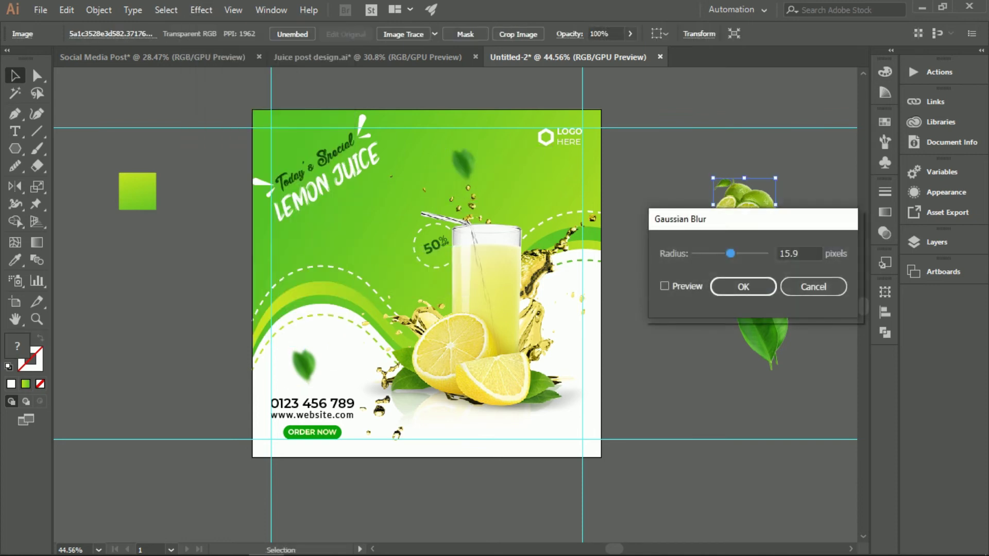
{"action": "left_click_drag", "start_coordinate": [680, 220], "coordinate": [623, 270]}
{"action": "left_click", "coordinate": [606, 337]}
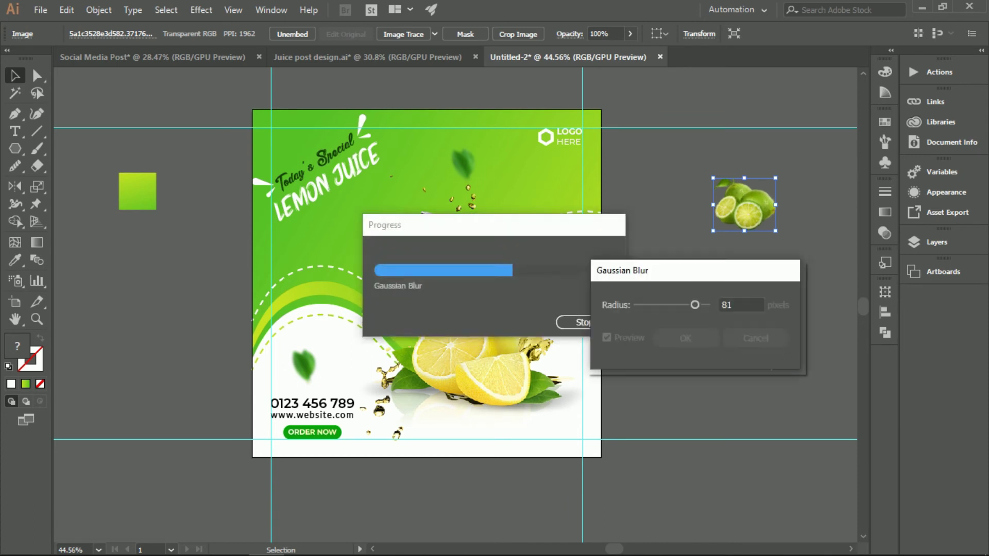
{"action": "key", "text": "Return"}
- Try to place the blurred limes, scaled down, on the white wave beside the glass
{"action": "left_click_drag", "start_coordinate": [776, 179], "coordinate": [554, 300]}
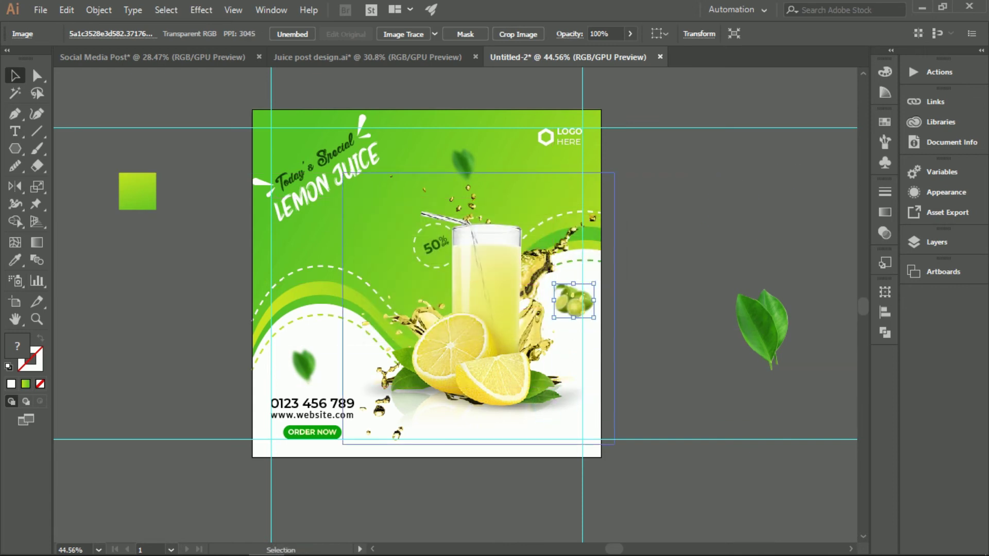
{"action": "mouse_move", "coordinate": [489, 309]}
{"action": "left_mouse_down"}
{"action": "mouse_move", "coordinate": [366, 309]}
{"action": "mouse_move", "coordinate": [490, 309]}
{"action": "left_mouse_up"}
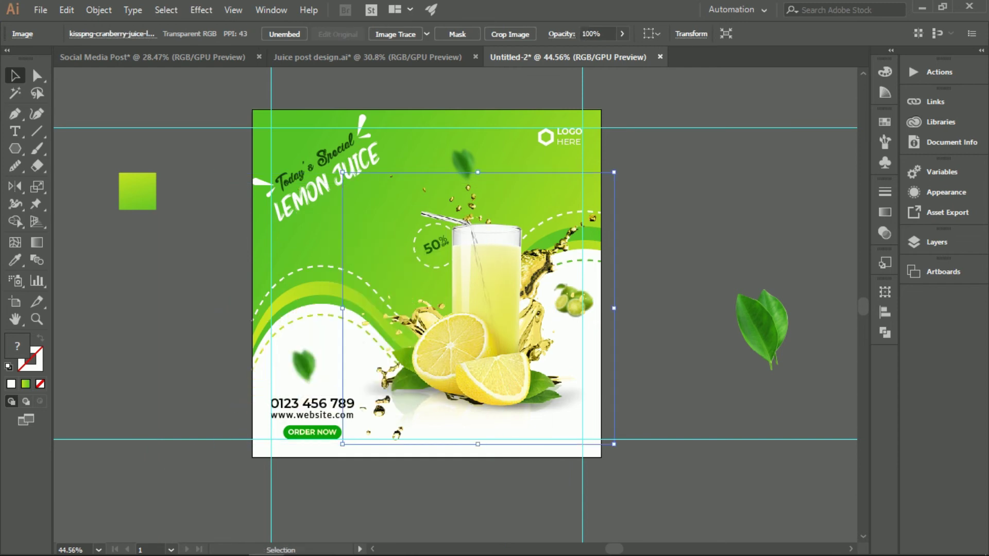
{"action": "left_click", "coordinate": [625, 296]}
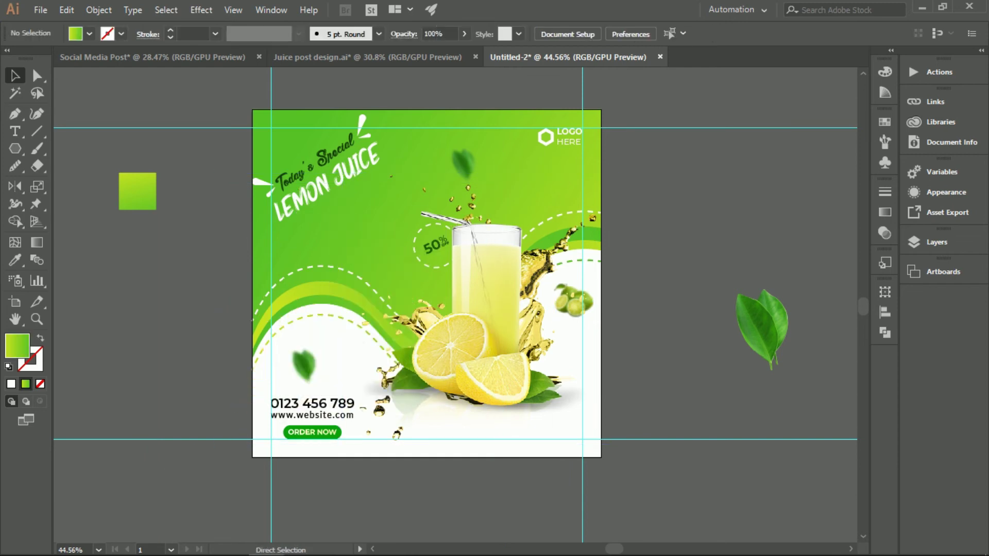
{"action": "key", "text": "ctrl+z"}
{"action": "key", "text": "ctrl+z"}
{"action": "key", "text": "ctrl+z"}
- Place scaled-down copies of the blurred limes below the LEMON JUICE title and on the white wave right of the glass
{"action": "left_click_drag", "start_coordinate": [732, 197], "coordinate": [320, 197]}
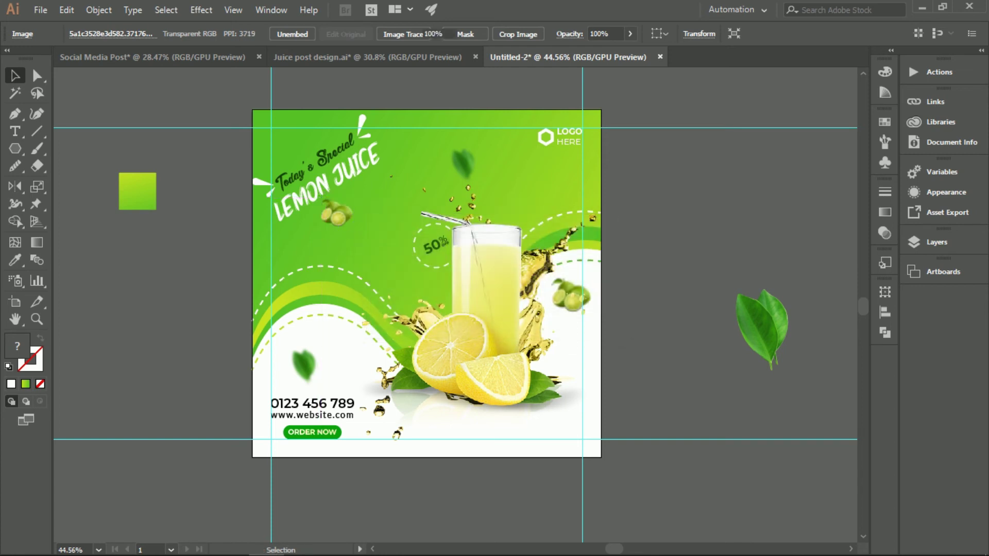
{"action": "key", "text": "ctrl+shift+a"}
- Draw a gradient circle about 38 pt wide below the artboard and duplicate it into an evenly spaced row of five
{"action": "left_click_drag", "start_coordinate": [412, 309], "coordinate": [435, 266]}
{"action": "scroll", "coordinate": [360, 309], "scroll_direction": "up", "scroll_amount": 3}
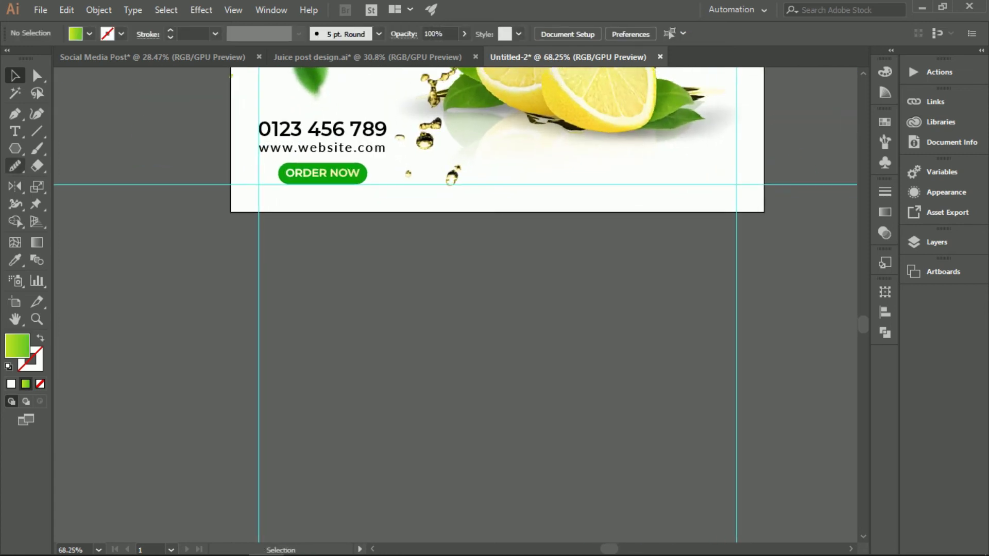
{"action": "mouse_move", "coordinate": [369, 295]}
{"action": "left_mouse_down"}
{"action": "mouse_move", "coordinate": [396, 308]}
{"action": "mouse_move", "coordinate": [390, 318]}
{"action": "mouse_move", "coordinate": [409, 301]}
{"action": "mouse_move", "coordinate": [450, 301]}
{"action": "left_mouse_up"}
{"action": "key", "text": "v"}
{"action": "key", "text": "ctrl+shift+a"}
{"action": "scroll", "coordinate": [378, 305], "scroll_direction": "up", "scroll_amount": 1}
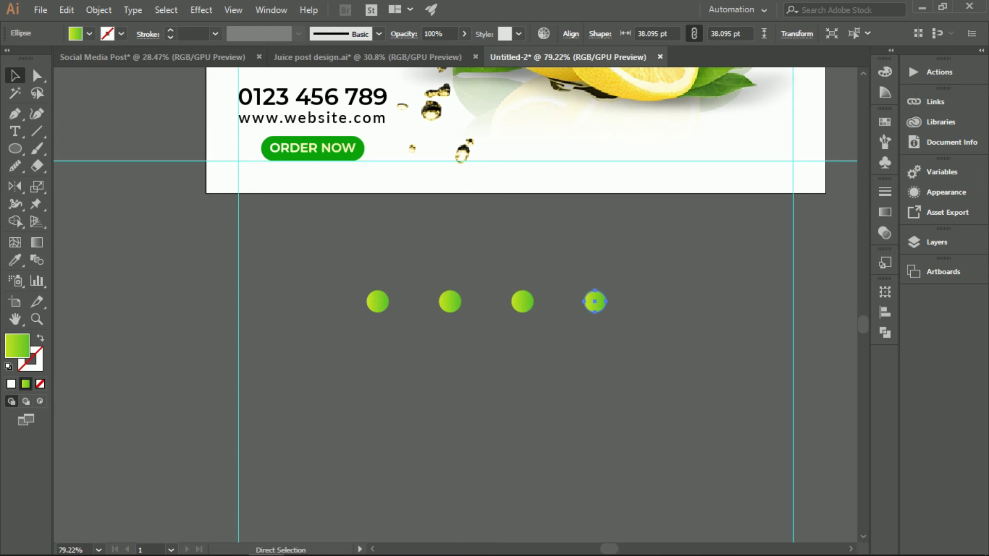
{"action": "key", "text": "ctrl+d"}
- Duplicate the row of circles downward at equal spacing to form a grid of three rows, deleting the extra row
{"action": "left_click_drag", "start_coordinate": [289, 211], "coordinate": [623, 252]}
{"action": "left_click_drag", "start_coordinate": [455, 234], "coordinate": [455, 295]}
{"action": "scroll", "coordinate": [456, 295], "scroll_direction": "down", "scroll_amount": 2}
{"action": "key", "text": "ctrl+d"}
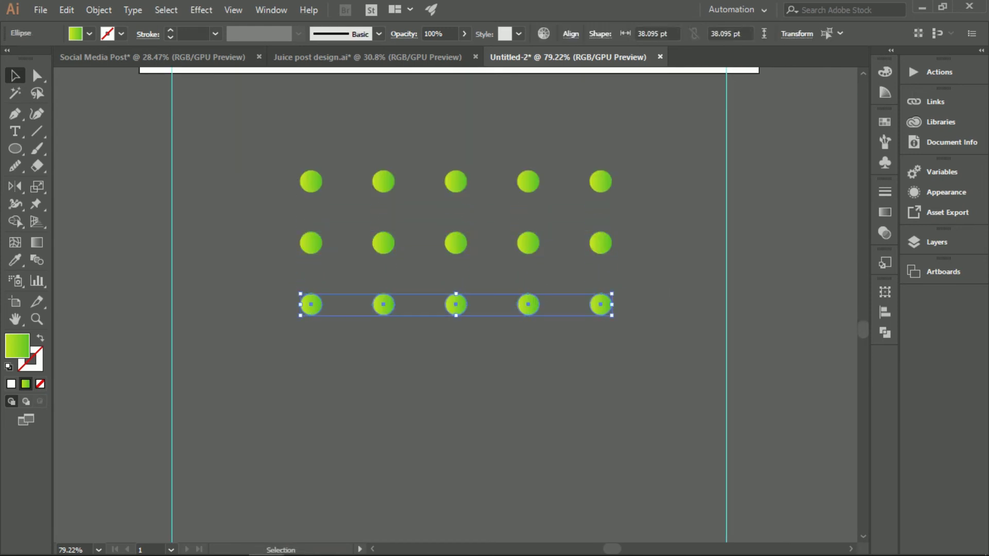
{"action": "key", "text": "ctrl+d"}
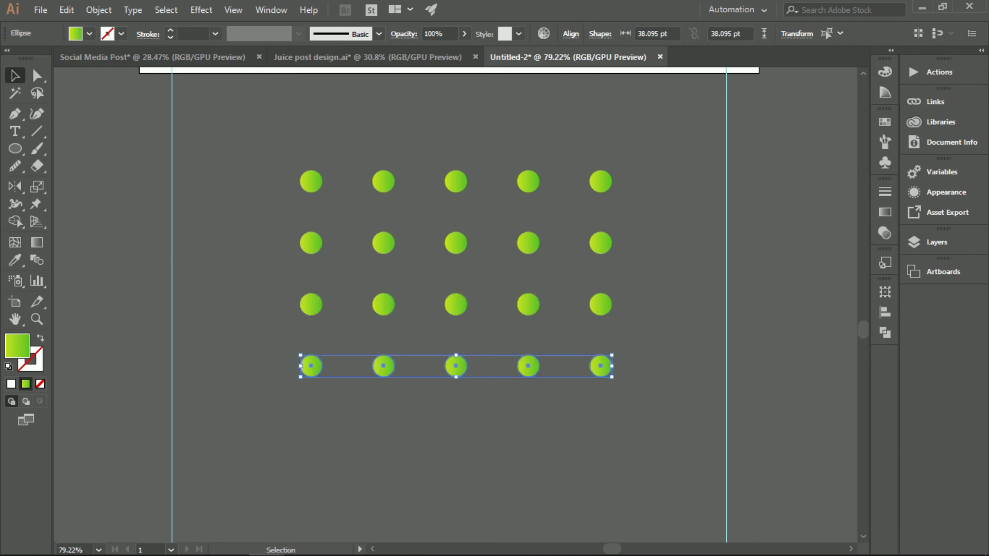
{"action": "key", "text": "Delete"}
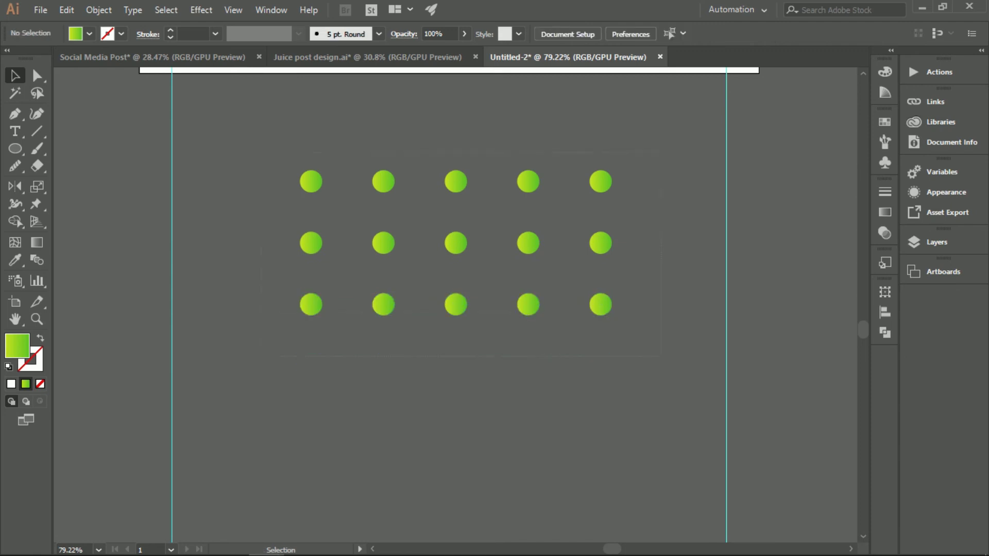
- Spread one continuous green gradient across all the circles with the Gradient tool
{"action": "key", "text": "ctrl+a"}
{"action": "scroll", "coordinate": [555, 388], "scroll_direction": "down", "scroll_amount": 3}
{"action": "key", "text": "g"}
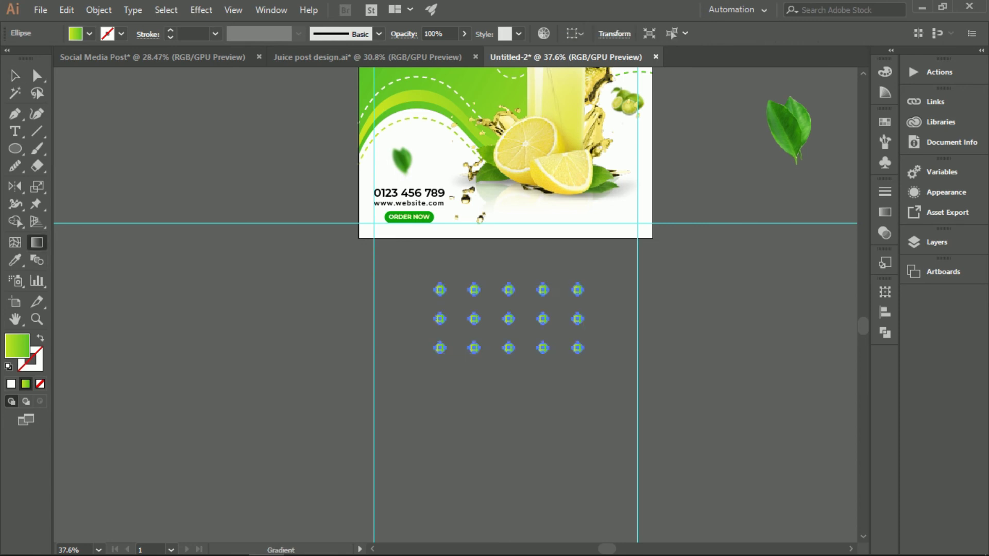
{"action": "key", "text": "v"}
{"action": "key", "text": "ctrl+shift+a"}
- Scale down the dot grid and place it near the artboard's bottom-right corner
{"action": "scroll", "coordinate": [505, 309], "scroll_direction": "up", "scroll_amount": 1}
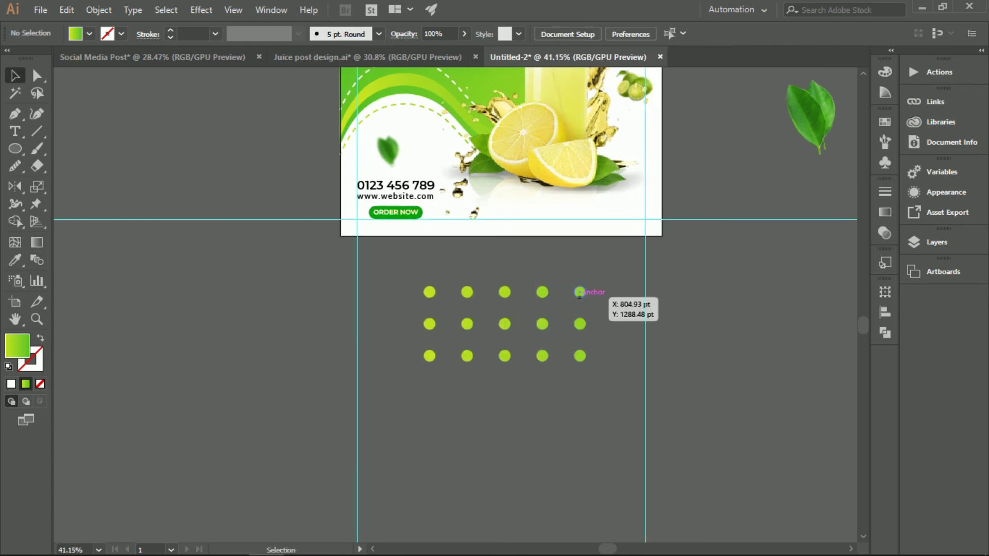
{"action": "left_click", "coordinate": [579, 289]}
{"action": "left_click_drag", "start_coordinate": [423, 341], "coordinate": [661, 197]}
{"action": "scroll", "coordinate": [661, 198], "scroll_direction": "up", "scroll_amount": 3}
{"action": "scroll", "coordinate": [670, 288], "scroll_direction": "left", "scroll_amount": 2}
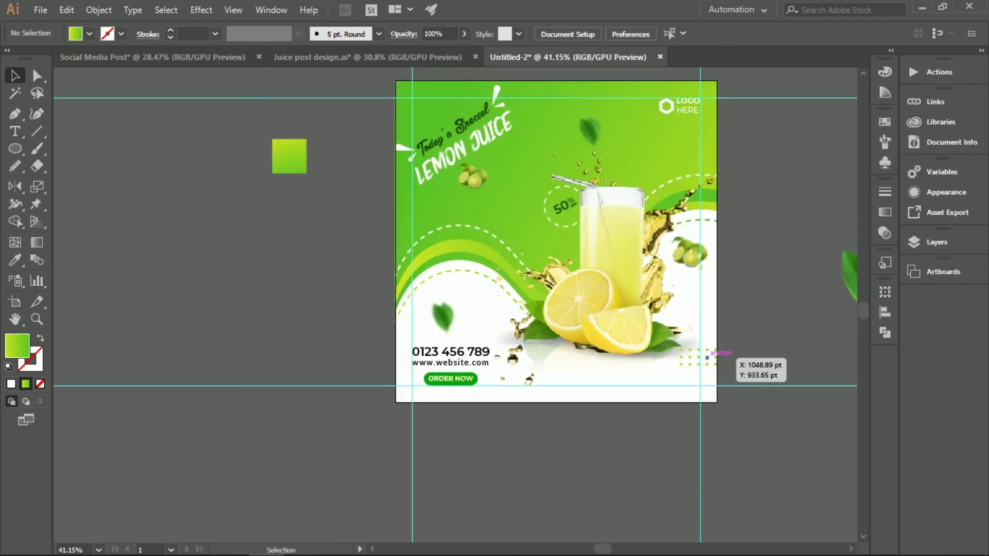
- Place a smaller copy of the dot grid at the artboard's left edge below the title and fill it with white
{"action": "left_click_drag", "start_coordinate": [698, 349], "coordinate": [452, 205]}
{"action": "left_click", "coordinate": [89, 34]}
{"action": "left_click", "coordinate": [24, 67]}
{"action": "key", "text": "ctrl+shift+a"}
{"action": "scroll", "coordinate": [467, 282], "scroll_direction": "up", "scroll_amount": 1}
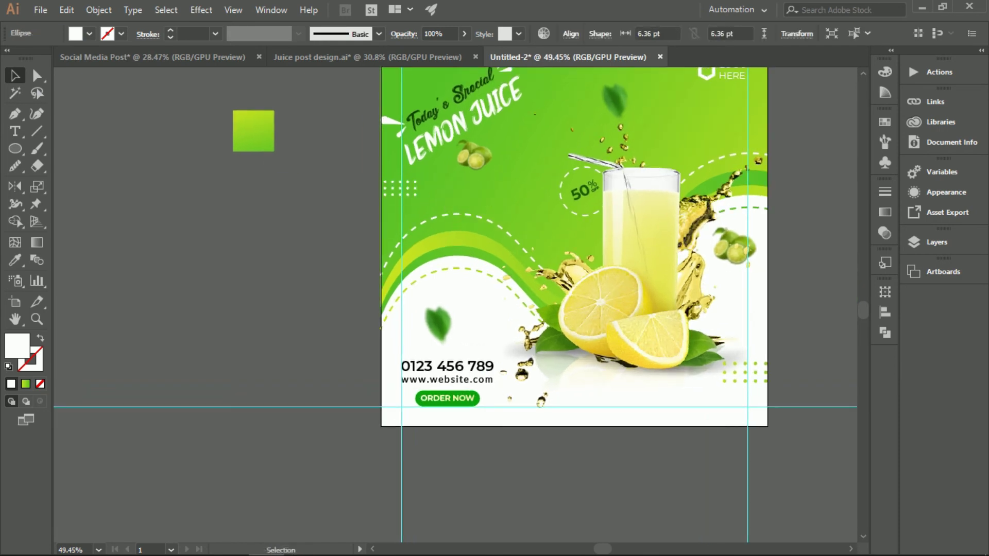
- Match the bottom-right green dot grid to the white grid's size and align it with the artboard's right edge
{"action": "left_click_drag", "start_coordinate": [566, 257], "coordinate": [468, 213]}
{"action": "left_click_drag", "start_coordinate": [646, 328], "coordinate": [652, 330]}
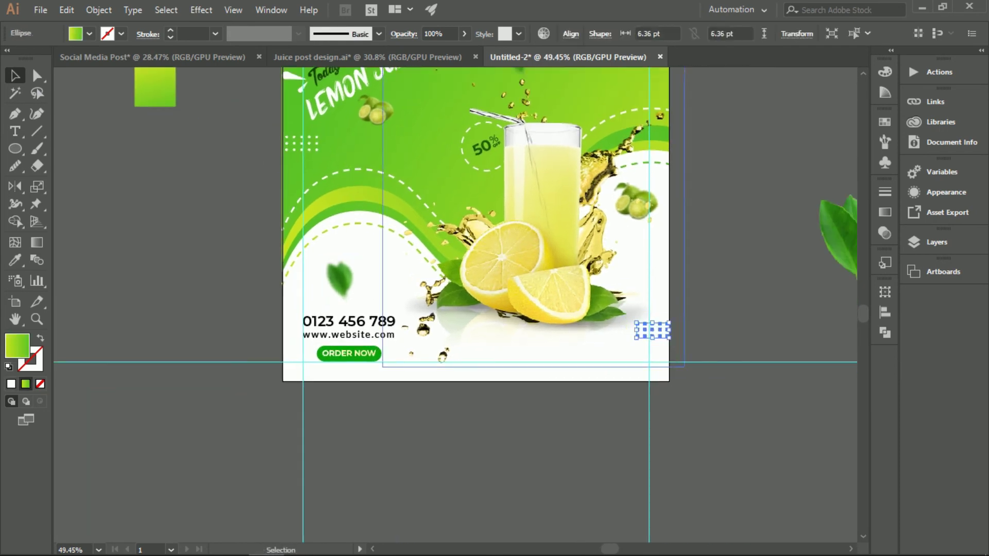
{"action": "key", "text": "ctrl+shift+a"}
- Draw a rectangle covering the whole artboard, fill it with white and send it to the back
{"action": "scroll", "coordinate": [411, 439], "scroll_direction": "down", "scroll_amount": 2}
{"action": "left_click_drag", "start_coordinate": [314, 103], "coordinate": [607, 394]}
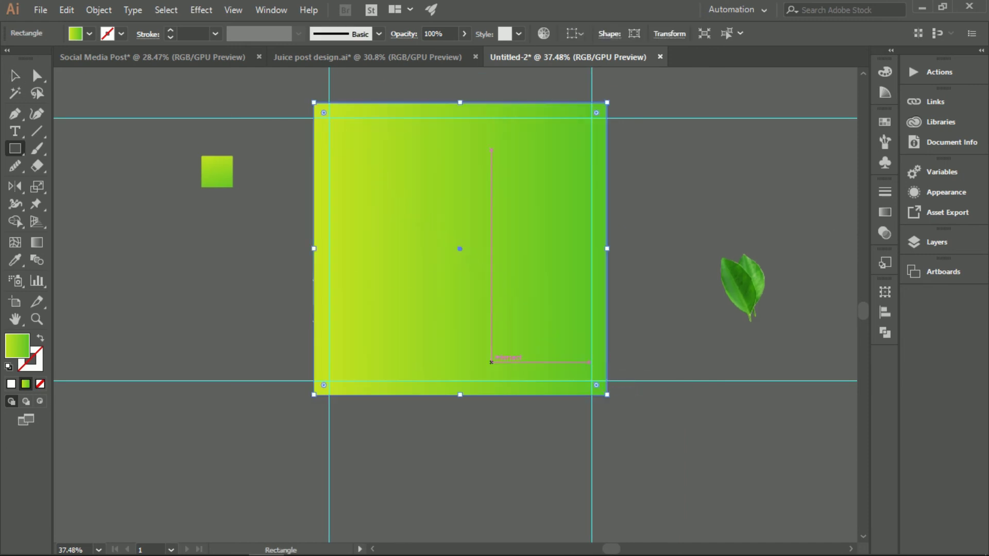
{"action": "key", "text": "v"}
{"action": "left_click", "coordinate": [89, 33]}
{"action": "left_click", "coordinate": [23, 65]}
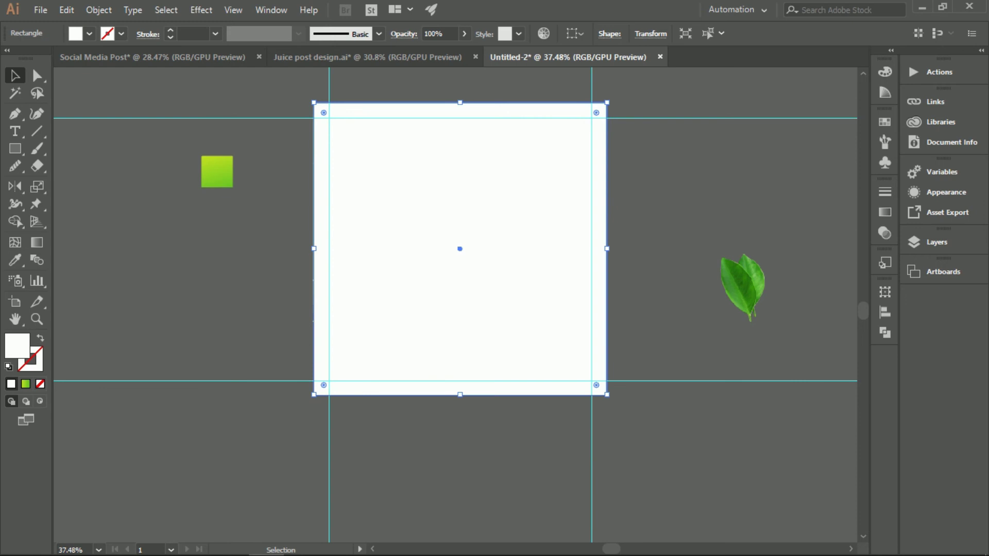
{"action": "right_click", "coordinate": [425, 134]}
{"action": "left_click", "coordinate": [640, 406]}
- Hide the margin guides
{"action": "left_click", "coordinate": [683, 270]}
{"action": "right_click", "coordinate": [683, 270]}
{"action": "left_click", "coordinate": [732, 385]}
- Delete the spare leaf image and the gradient sample square beside the artboard
{"action": "left_click", "coordinate": [741, 278]}
{"action": "key", "text": "Delete"}
{"action": "left_click", "coordinate": [217, 171]}
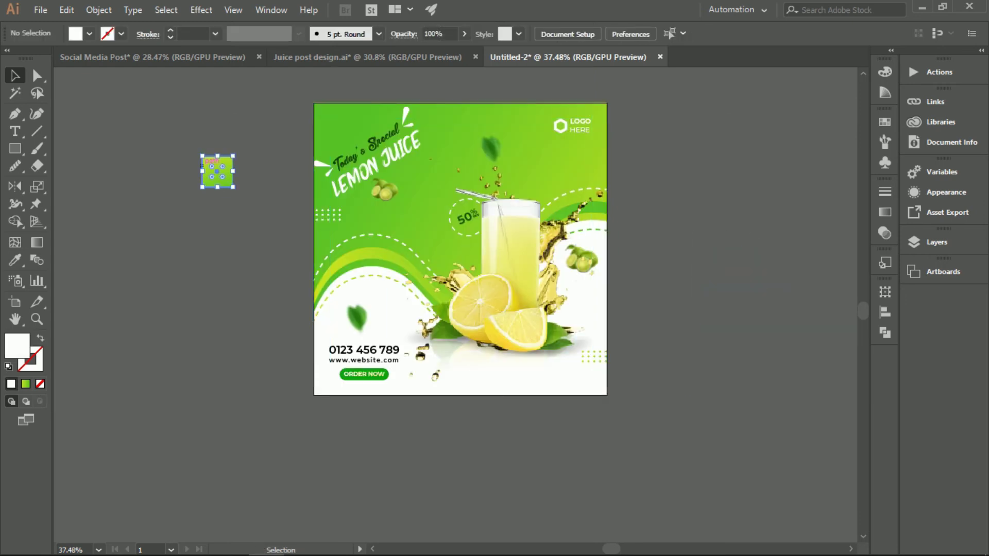
{"action": "key", "text": "Delete"}
- Export the artwork as a JPEG named Social Media Design in New folder, in RGB at medium quality and 300 ppi
{"action": "scroll", "coordinate": [460, 249], "scroll_direction": "up", "scroll_amount": 2}
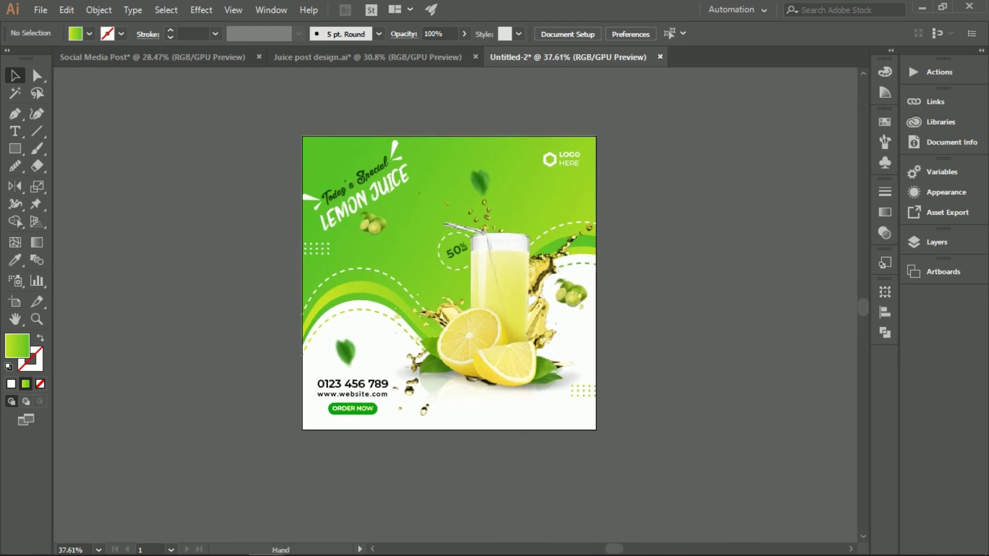
{"action": "left_click", "coordinate": [40, 10]}
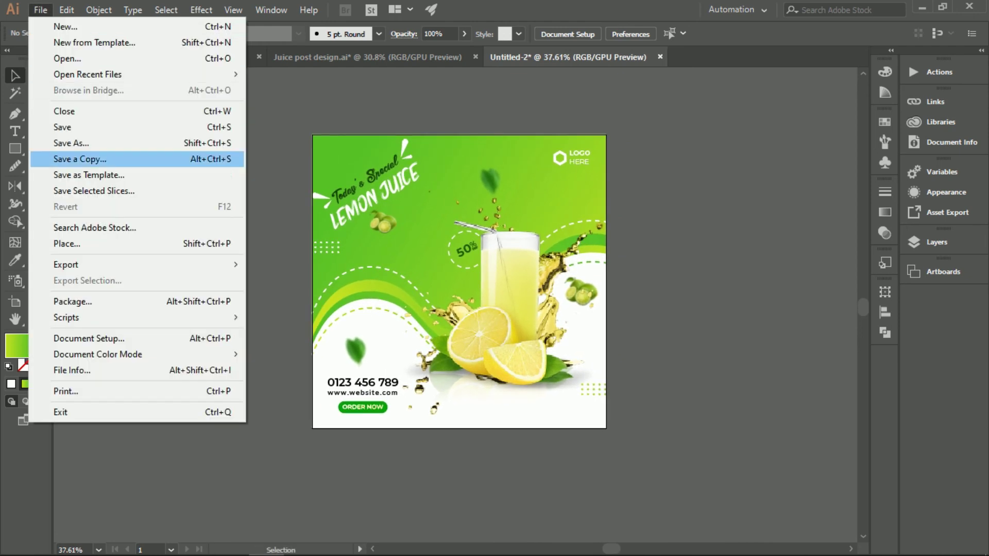
{"action": "mouse_move", "coordinate": [67, 265]}
{"action": "left_click", "coordinate": [289, 280]}
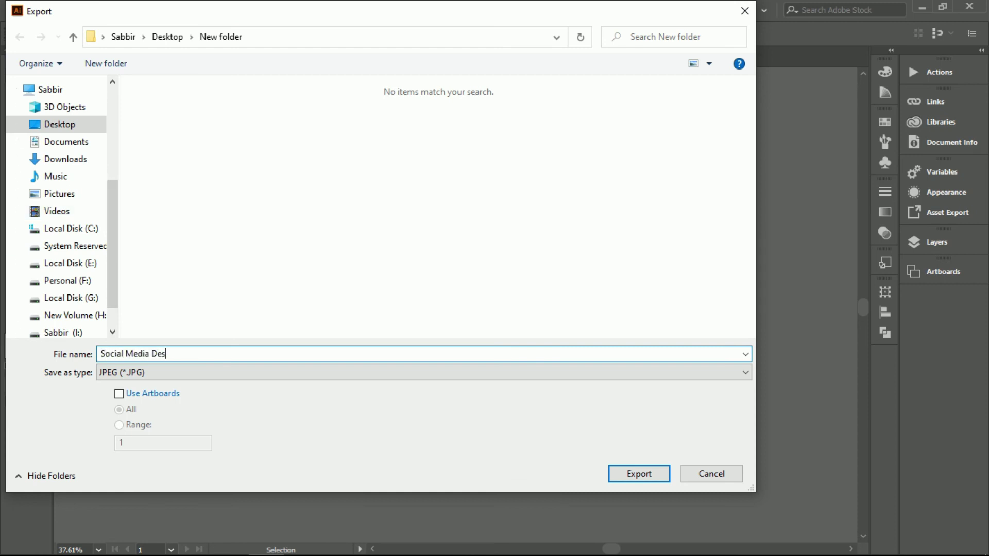
{"action": "key", "text": "Return"}
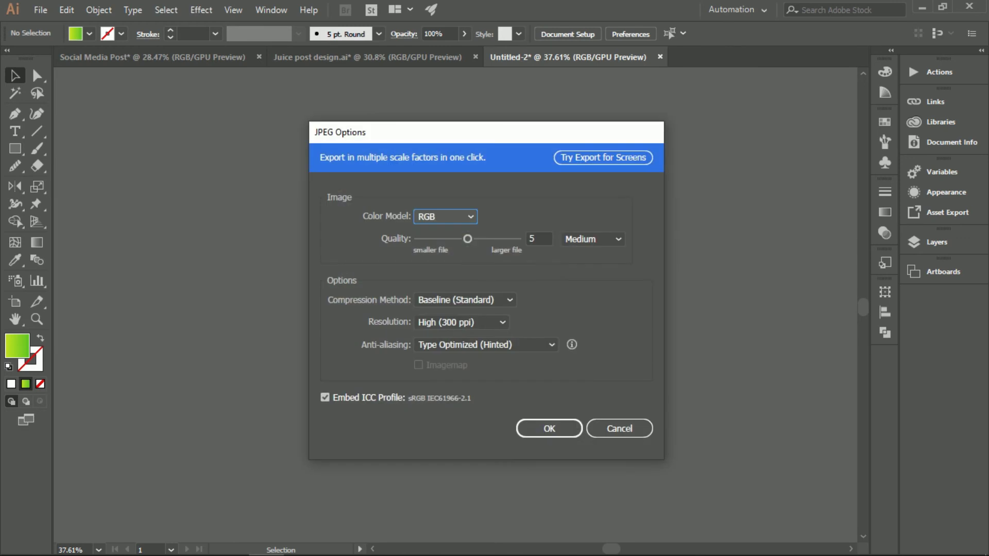
{"action": "key", "text": "Return"}
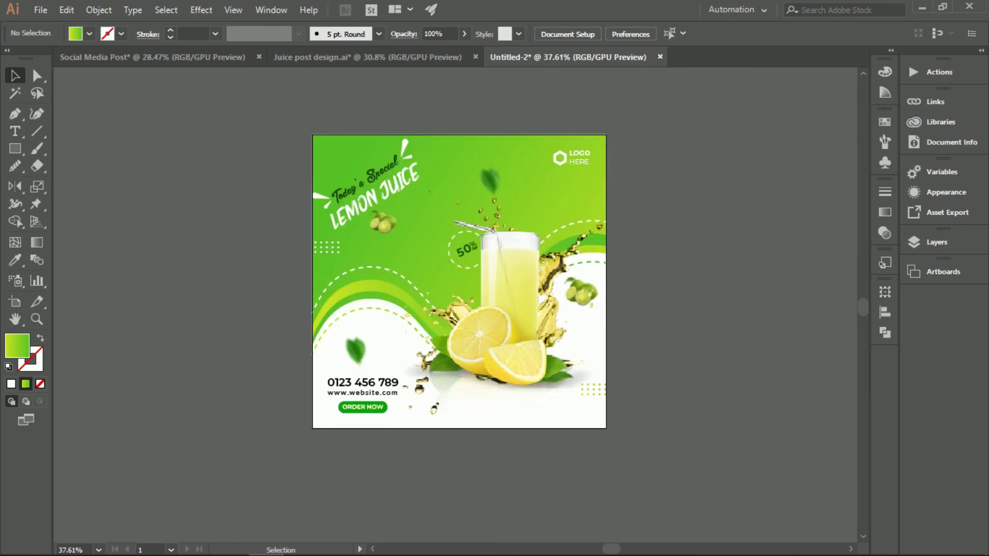
- Export the artwork again as a PNG named Social Media Design in the same folder, without using artboards
{"action": "left_click", "coordinate": [40, 10]}
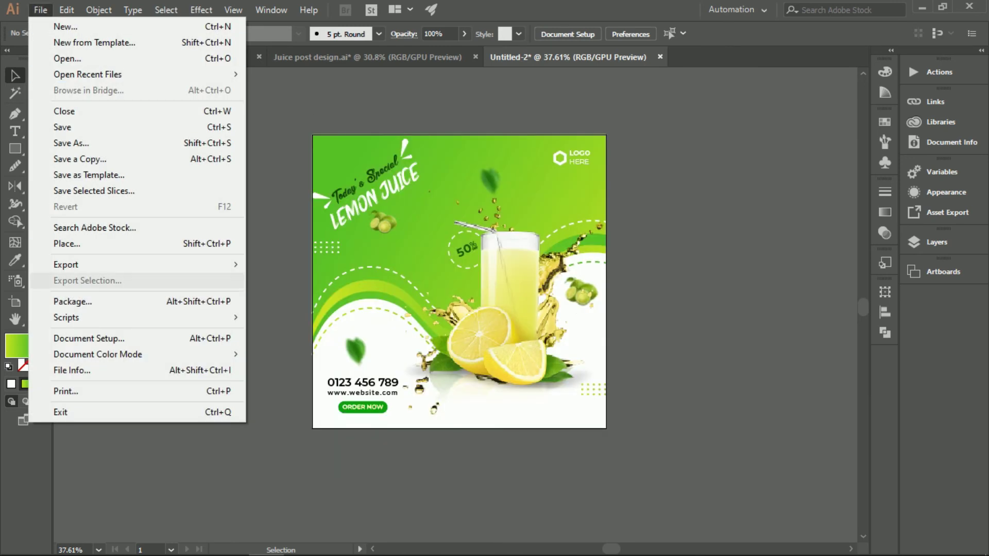
{"action": "mouse_move", "coordinate": [139, 265]}
{"action": "left_click", "coordinate": [288, 280]}
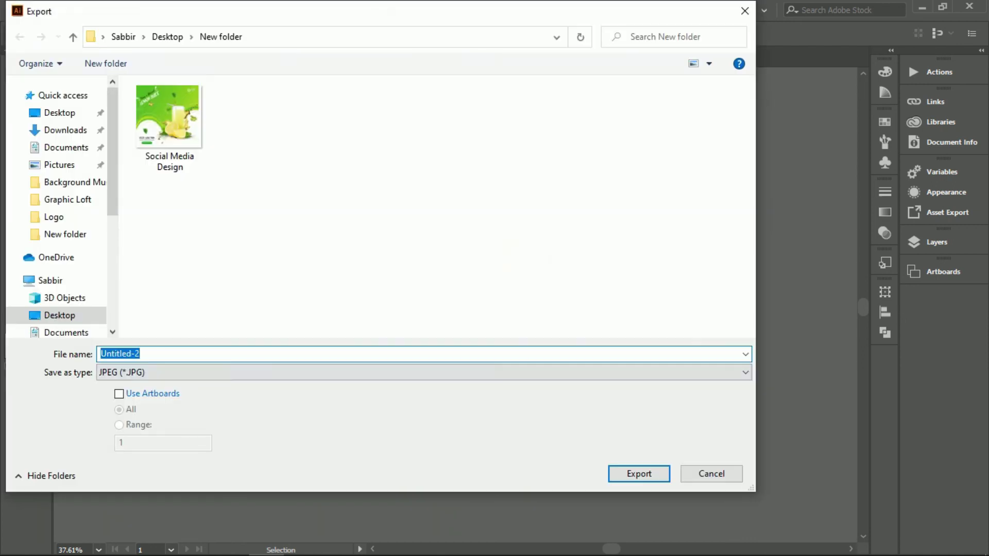
{"action": "left_click", "coordinate": [422, 372]}
{"action": "key", "text": "Return"}
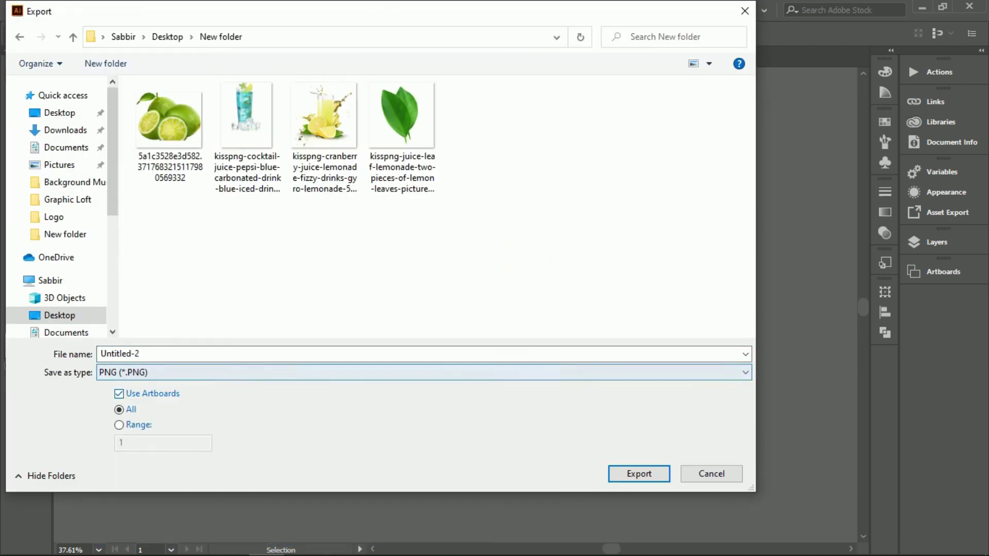
{"action": "type", "text": "So"}
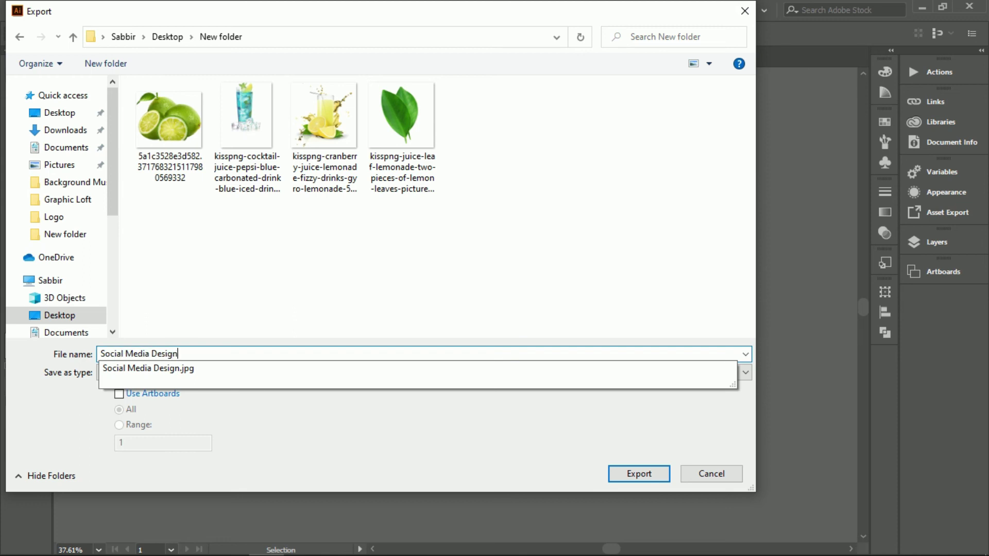
{"action": "type", "text": "cial Media Design"}
{"action": "key", "text": "Return"}
{"action": "key", "text": "Return"}
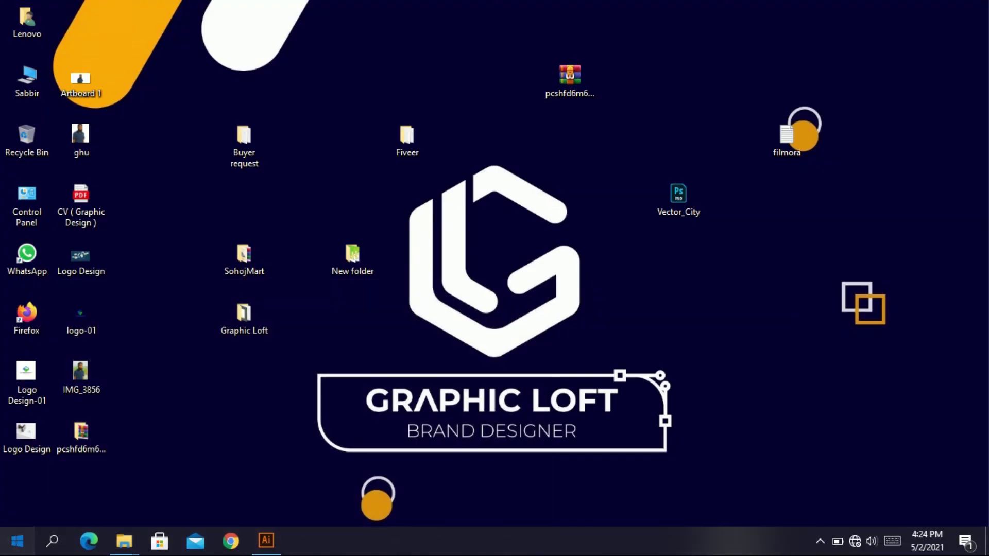
- Launch Photoshop, then minimise it to return to the desktop
{"action": "key", "text": "super"}
{"action": "left_click", "coordinate": [121, 395]}
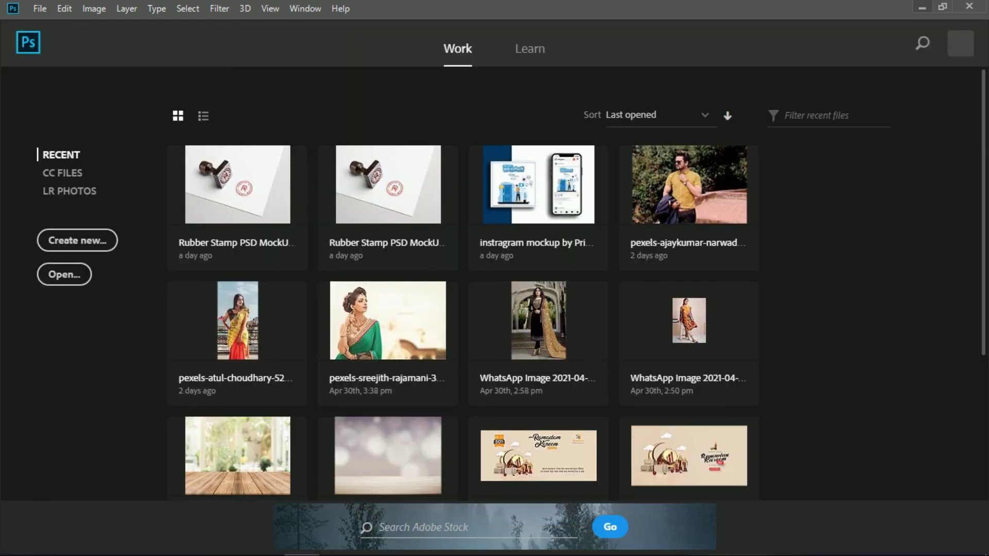
{"action": "left_click", "coordinate": [922, 7]}
- Open the Instagram mockup PSD from the mockup folder on drive I: in Photoshop
{"action": "double_click", "coordinate": [26, 80]}
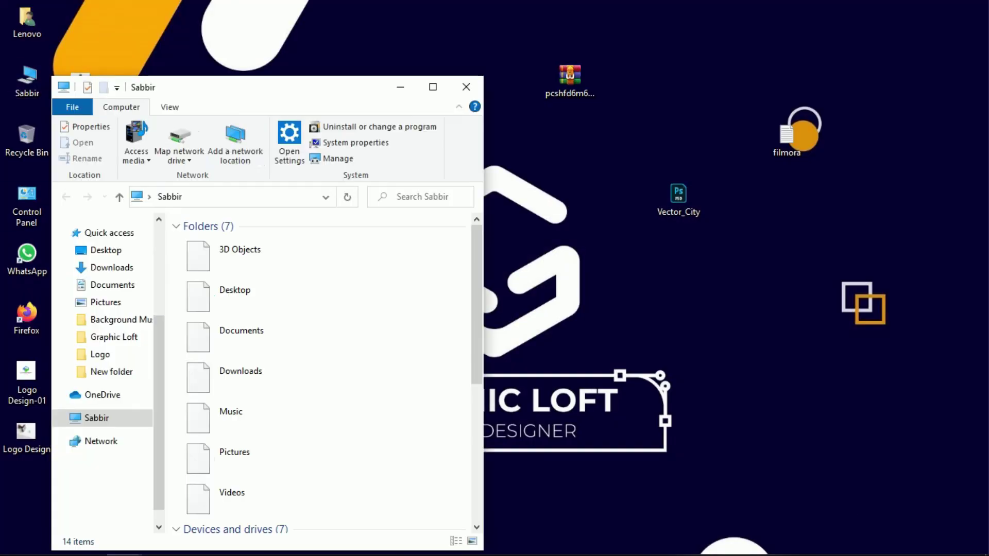
{"action": "left_click", "coordinate": [433, 87]}
{"action": "double_click", "coordinate": [559, 309]}
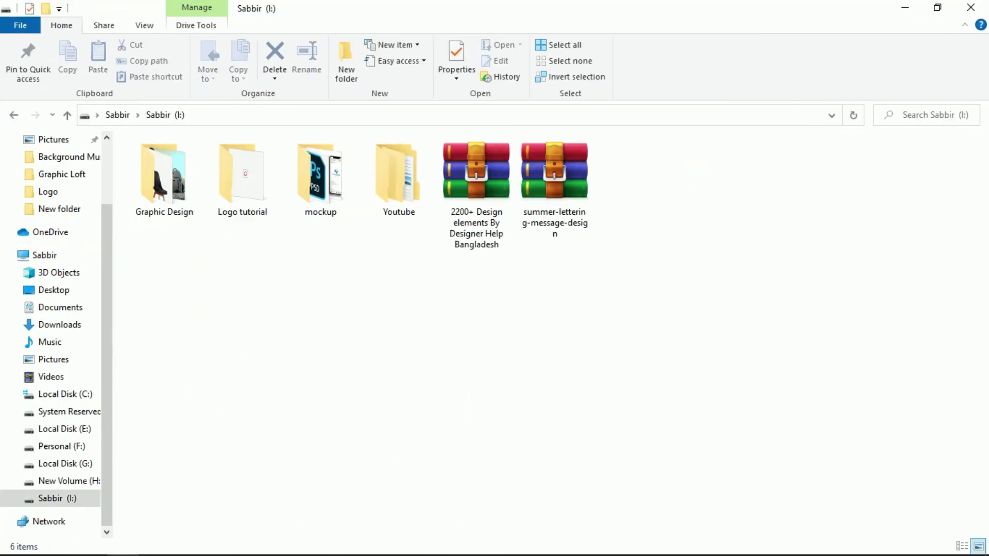
{"action": "double_click", "coordinate": [321, 175]}
{"action": "left_click", "coordinate": [201, 389]}
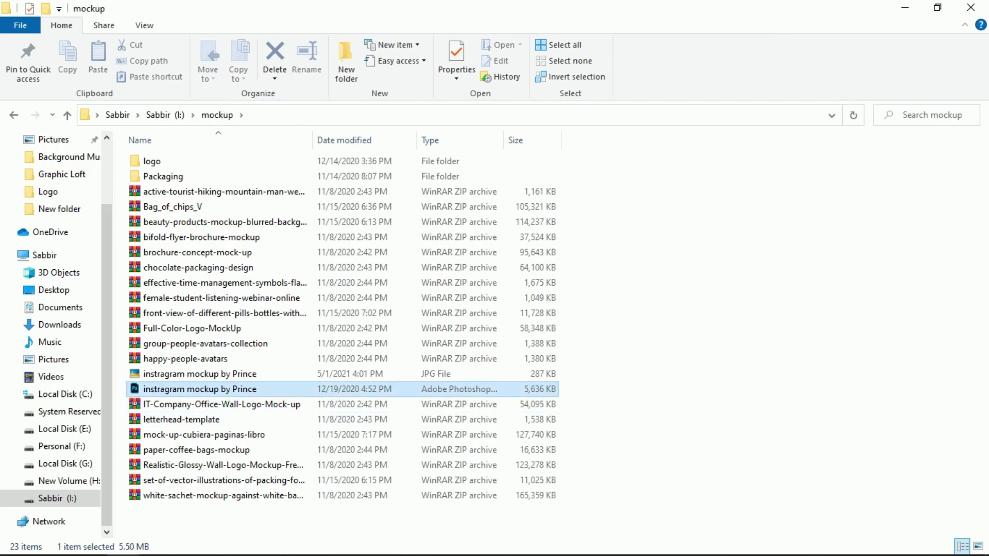
{"action": "key", "text": "Return"}
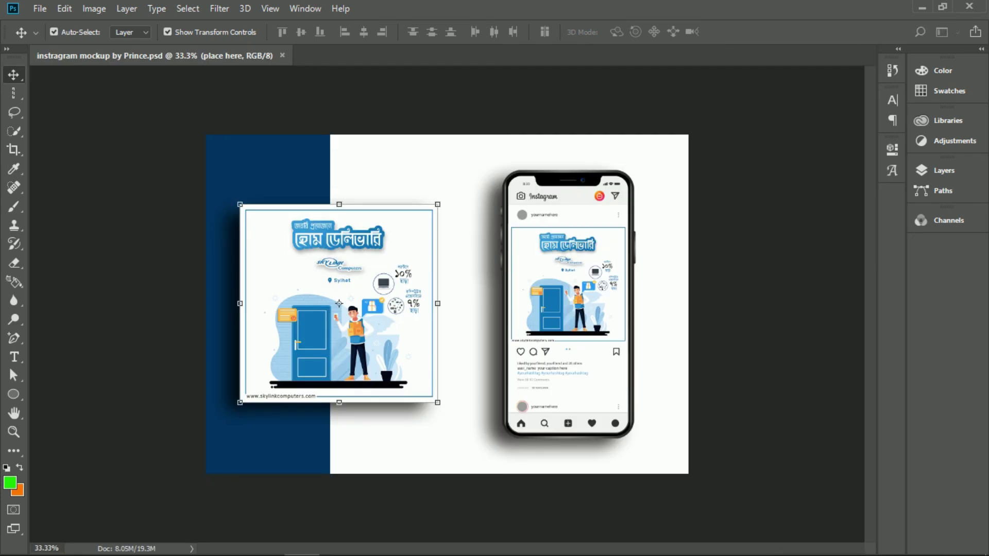
- Open the contents of the "place here" smart object and place the exported Social Media Design PNG from New folder into it
{"action": "key", "text": "F7"}
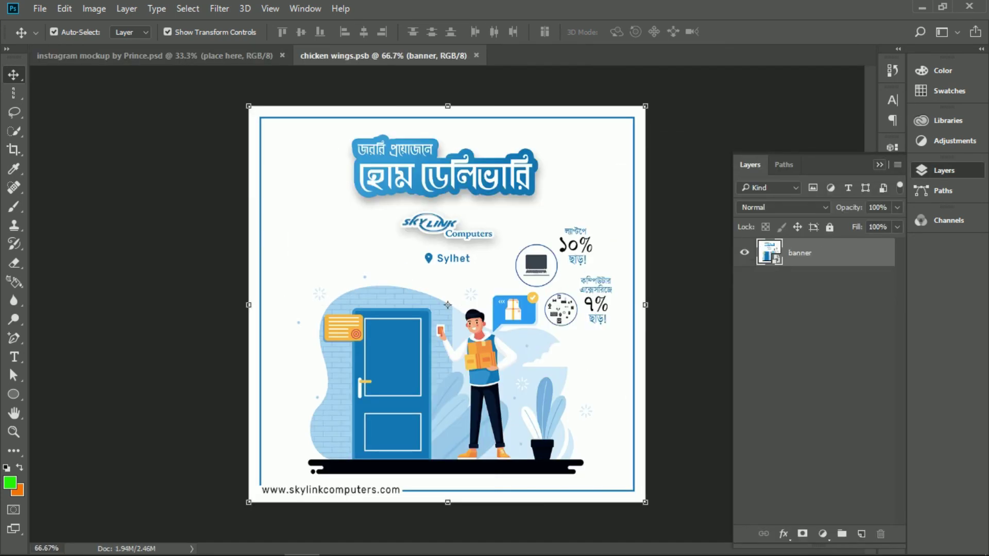
{"action": "mouse_move", "coordinate": [124, 540]}
{"action": "left_click", "coordinate": [227, 464]}
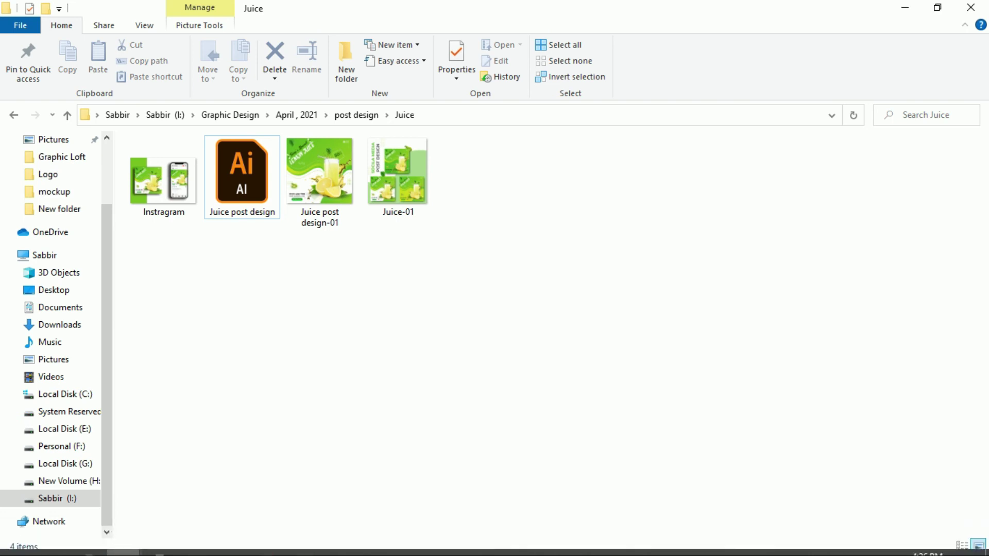
{"action": "left_click", "coordinate": [320, 185]}
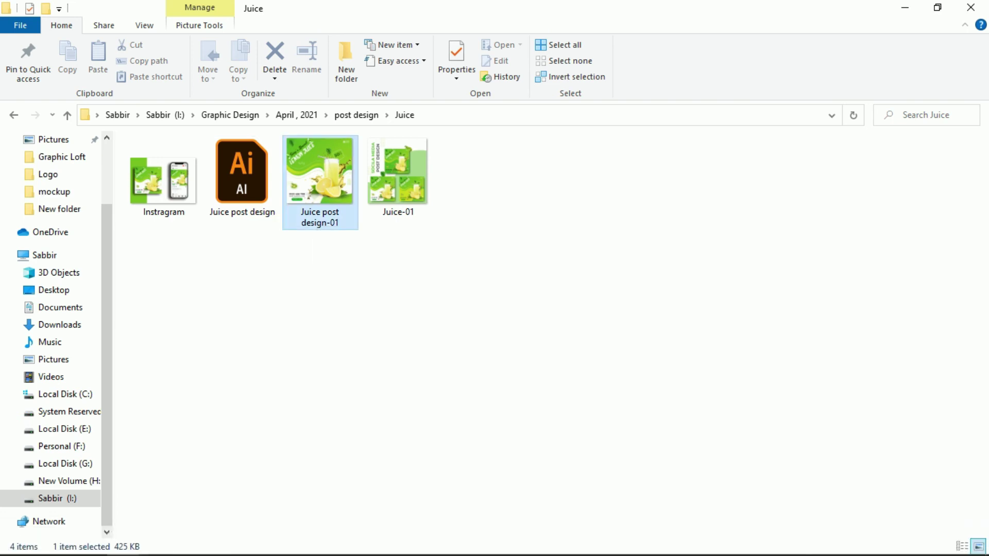
{"action": "left_click", "coordinate": [68, 115]}
{"action": "mouse_move", "coordinate": [124, 541]}
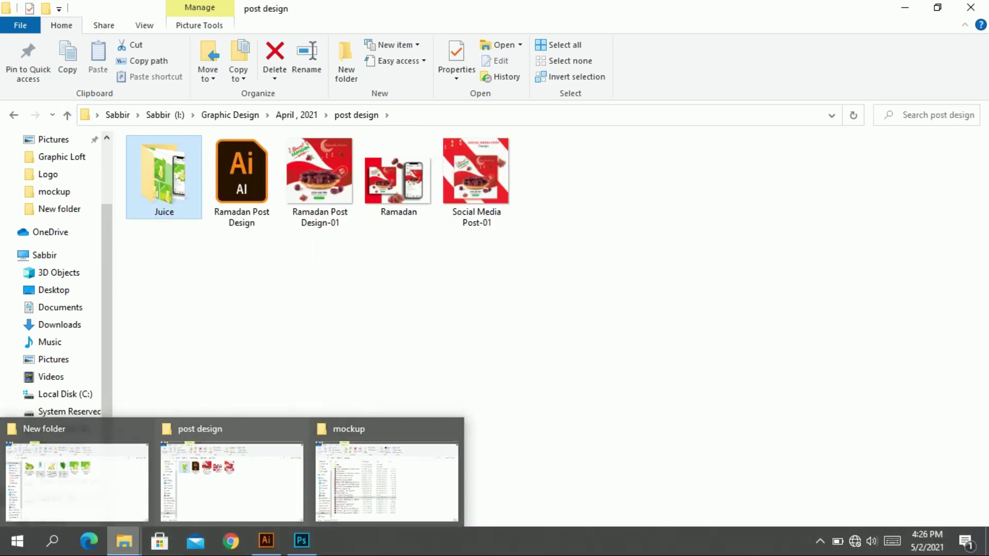
{"action": "left_click", "coordinate": [72, 482]}
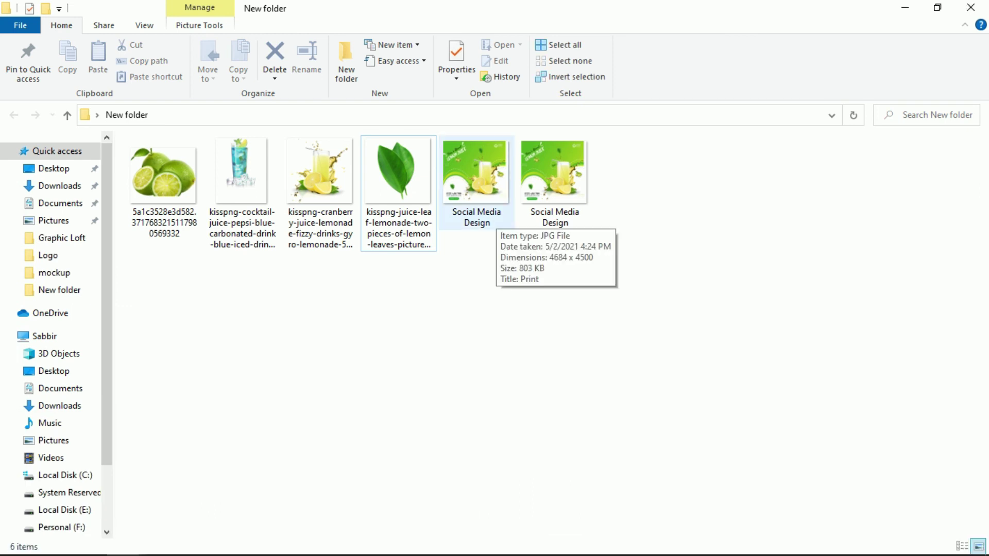
{"action": "left_click_drag", "start_coordinate": [564, 204], "coordinate": [585, 248]}
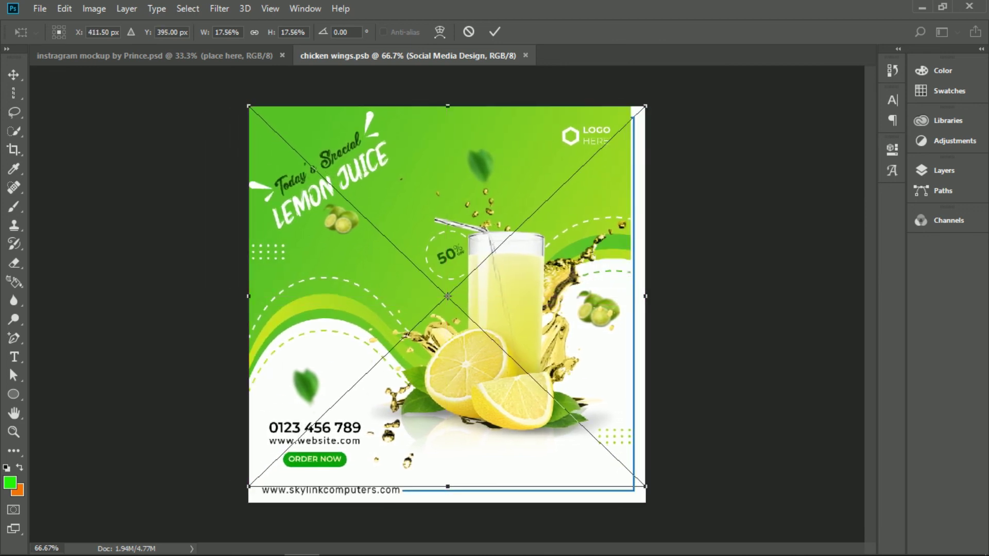
- Stretch the placed design's lower and right edges so the artwork covers the whole smart object canvas
{"action": "left_click_drag", "start_coordinate": [448, 486], "coordinate": [451, 502]}
{"action": "left_click_drag", "start_coordinate": [645, 304], "coordinate": [661, 305]}
{"action": "key", "text": "Return"}
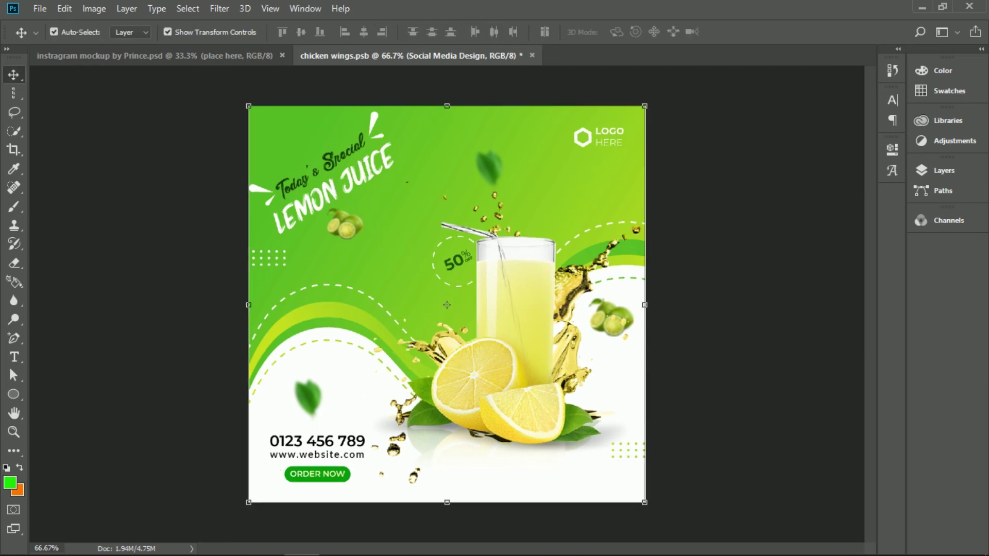
- Save the smart object and return to the Instagram mockup document
{"action": "key", "text": "F7"}
{"action": "key", "text": "ctrl+s"}
{"action": "key", "text": "ctrl+Tab"}
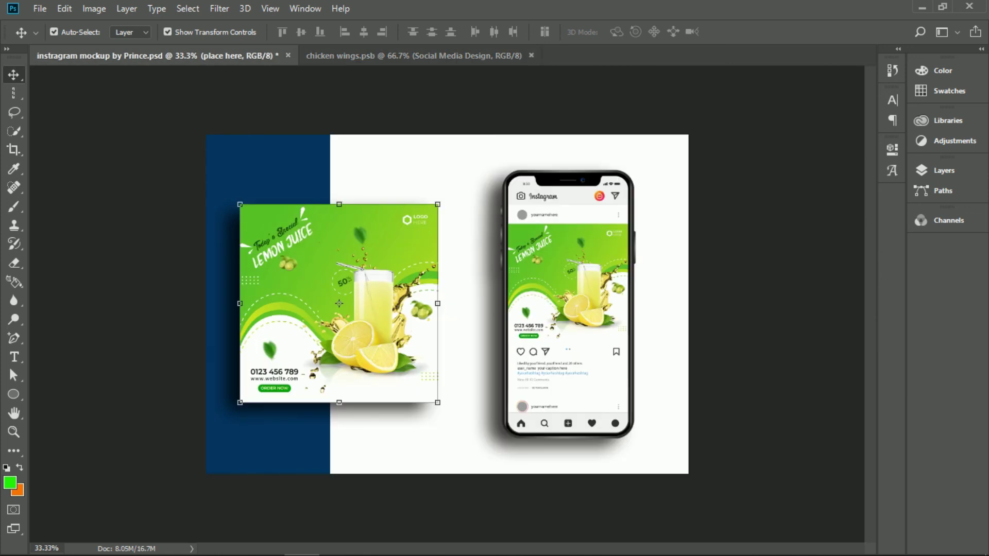
- Change the fill colour of the mockup's blue background rectangle, Rectangle 1, to #8bd11d
{"action": "key", "text": "alt+bracketleft"}
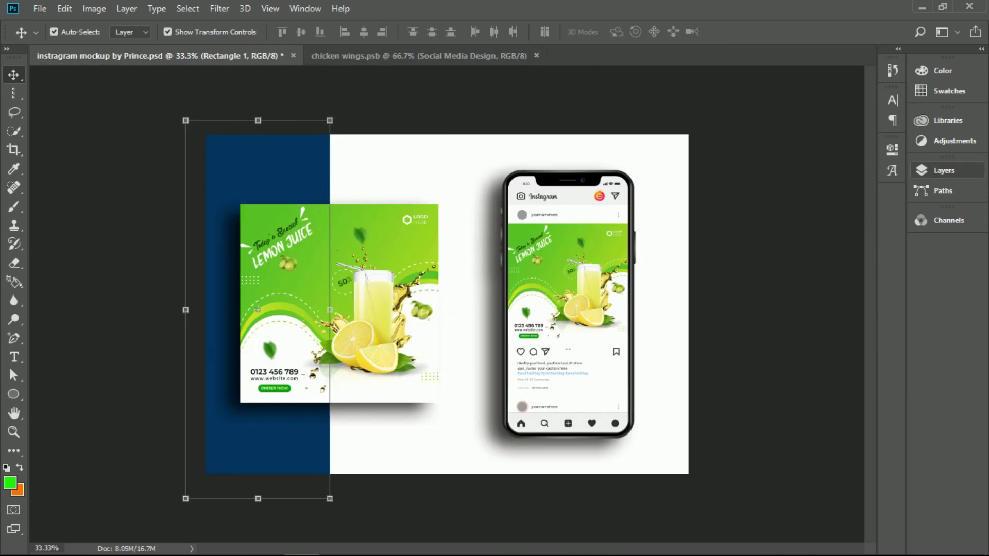
{"action": "key", "text": "F7"}
{"action": "double_click", "coordinate": [781, 305]}
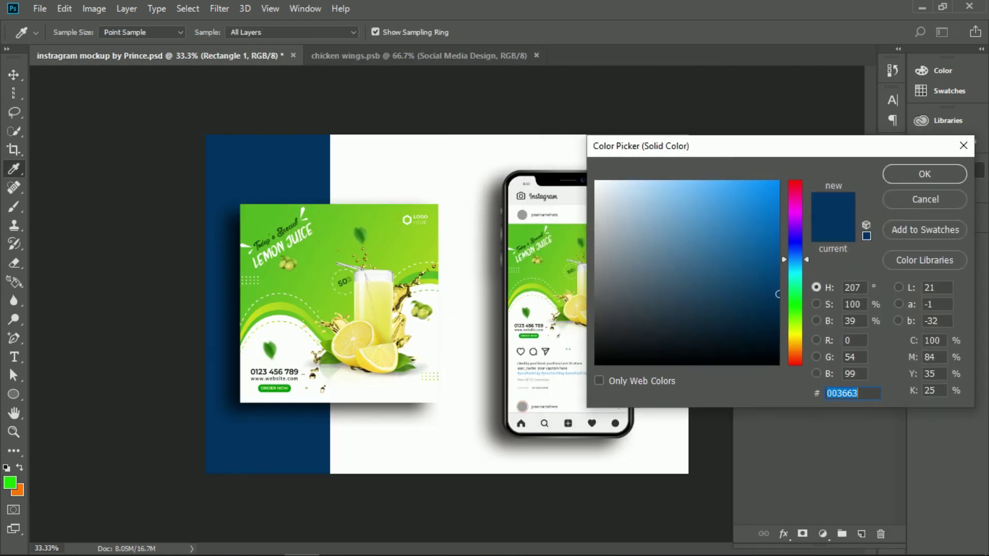
{"action": "type", "text": "8bd11d"}
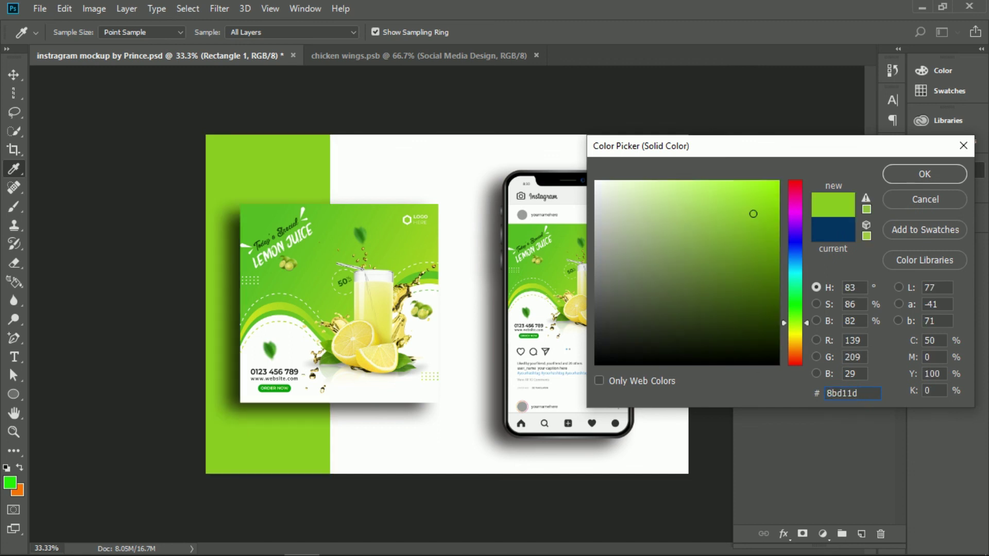
{"action": "key", "text": "Return"}
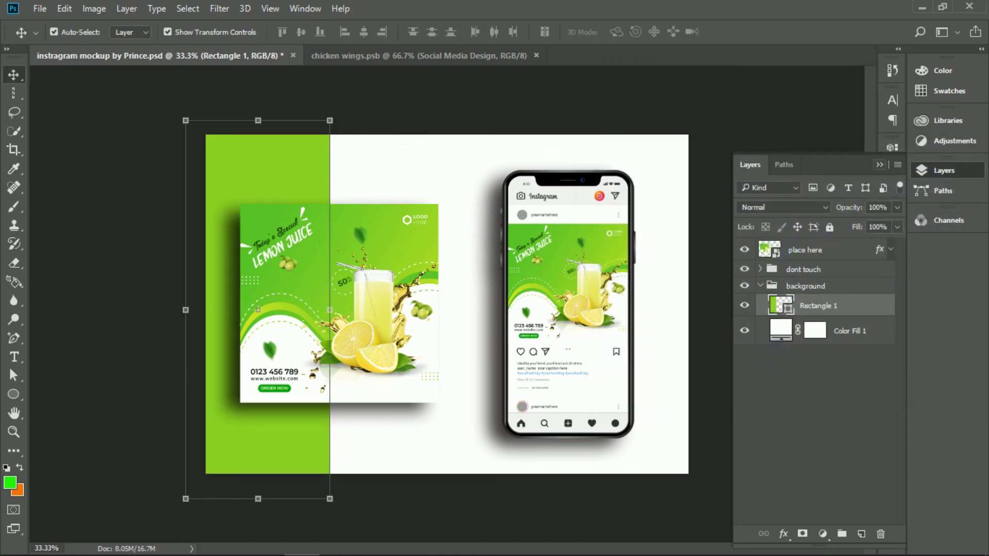
{"action": "key", "text": "F7"}
{"action": "key", "text": "ctrl+alt+a"}
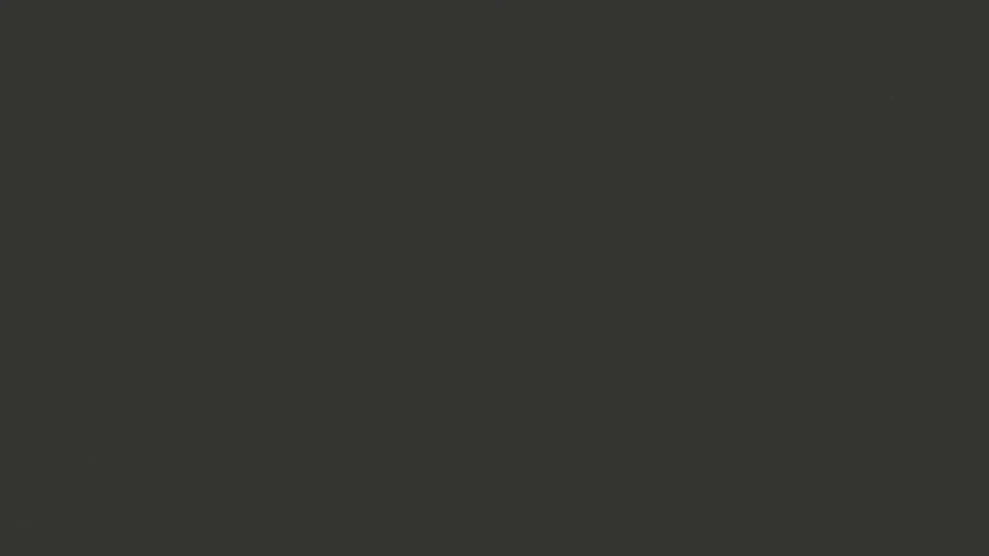